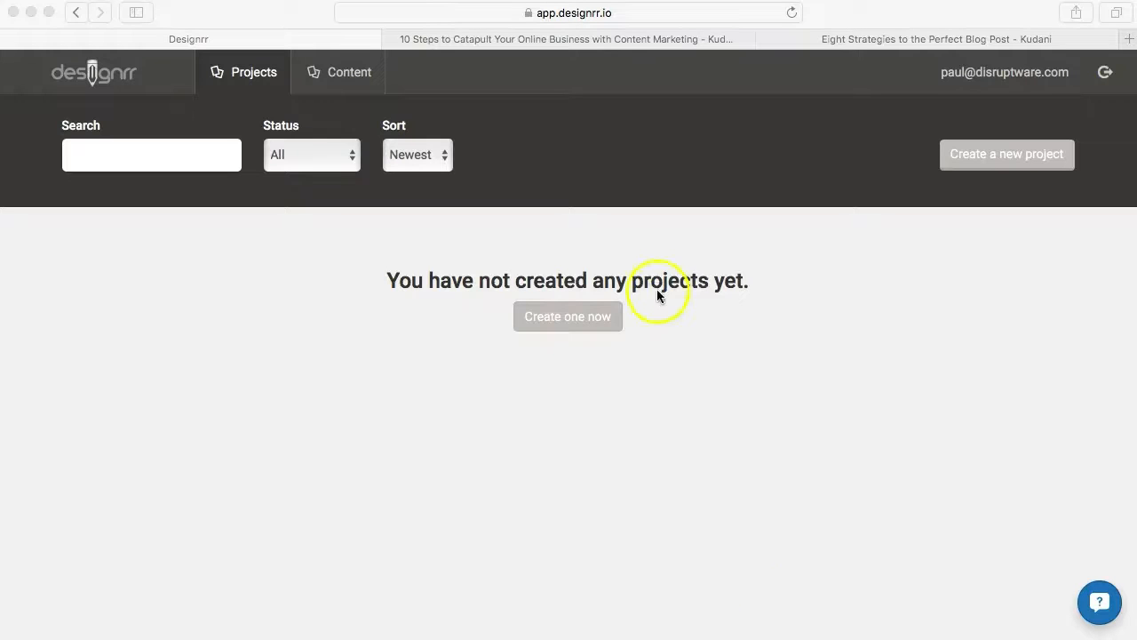
Start a new project from the web address of Kudani's "10 Steps to Catapult Your Online Business with Content Marketing" article
{"action": "left_click", "coordinate": [587, 323]}
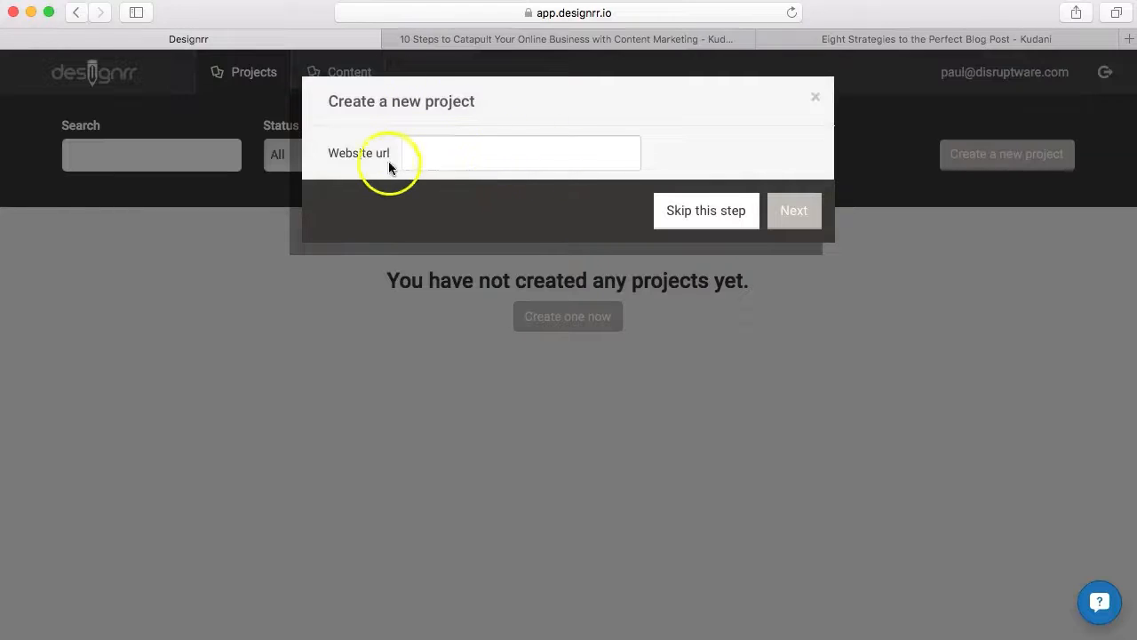
{"action": "left_click", "coordinate": [598, 41]}
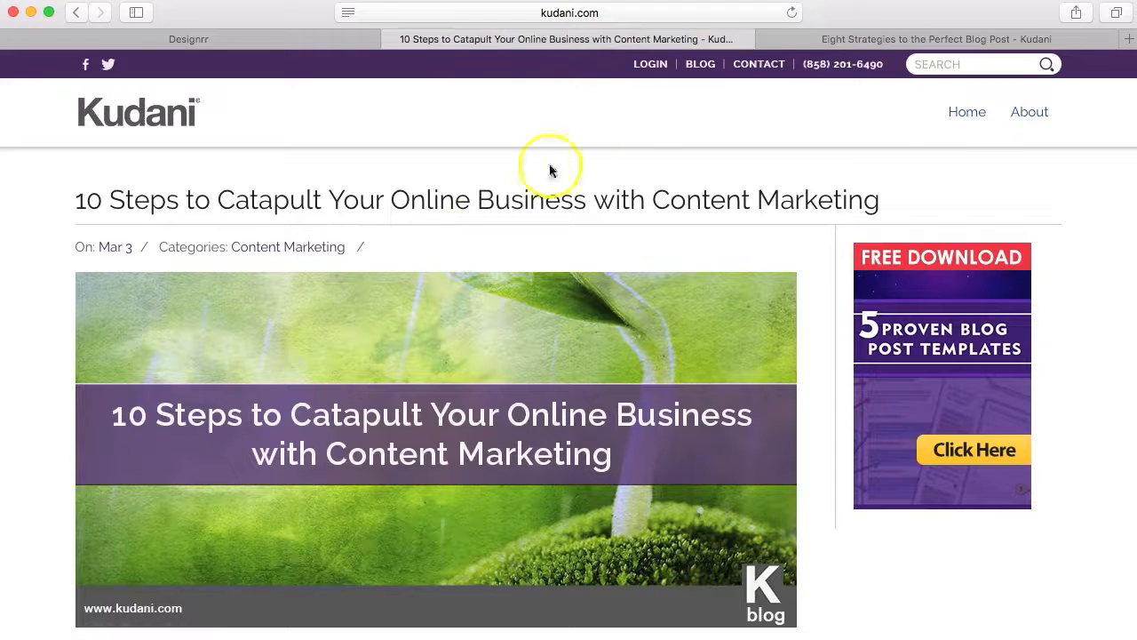
{"action": "left_click", "coordinate": [593, 12]}
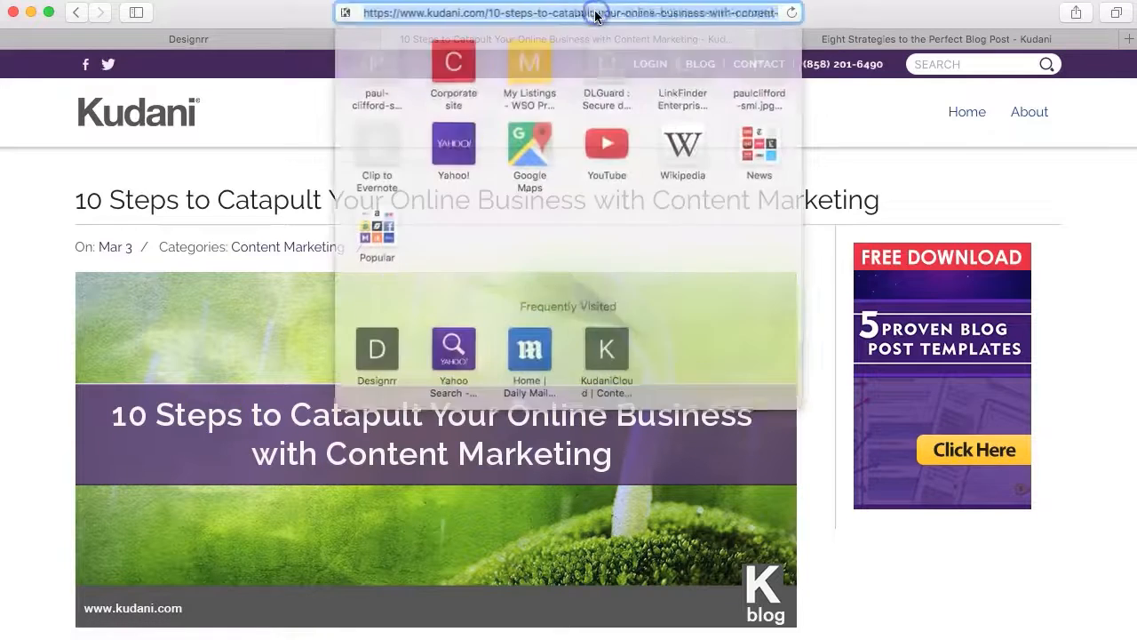
{"action": "left_click", "coordinate": [912, 122]}
{"action": "left_click", "coordinate": [271, 40]}
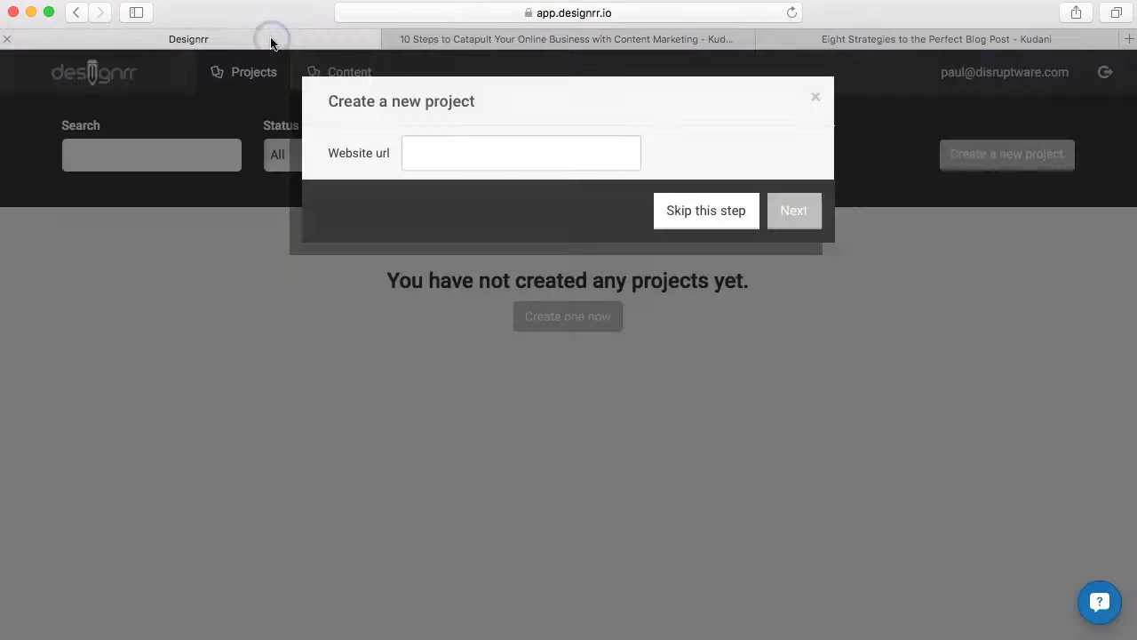
{"action": "left_click", "coordinate": [439, 151]}
{"action": "key", "text": "super+v"}
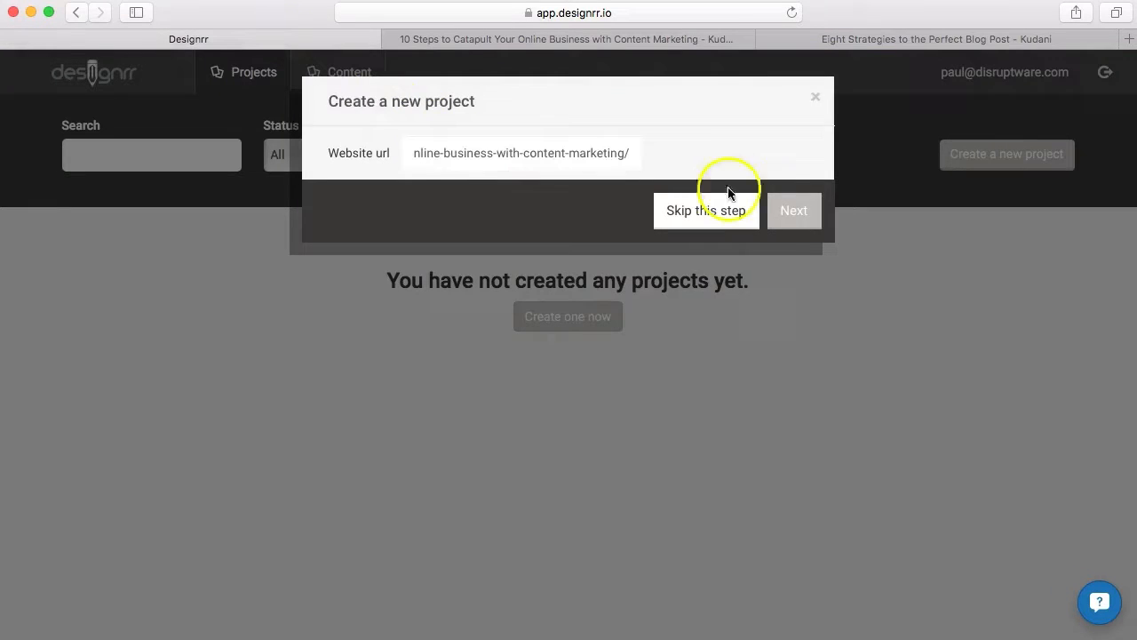
{"action": "left_click", "coordinate": [806, 217]}
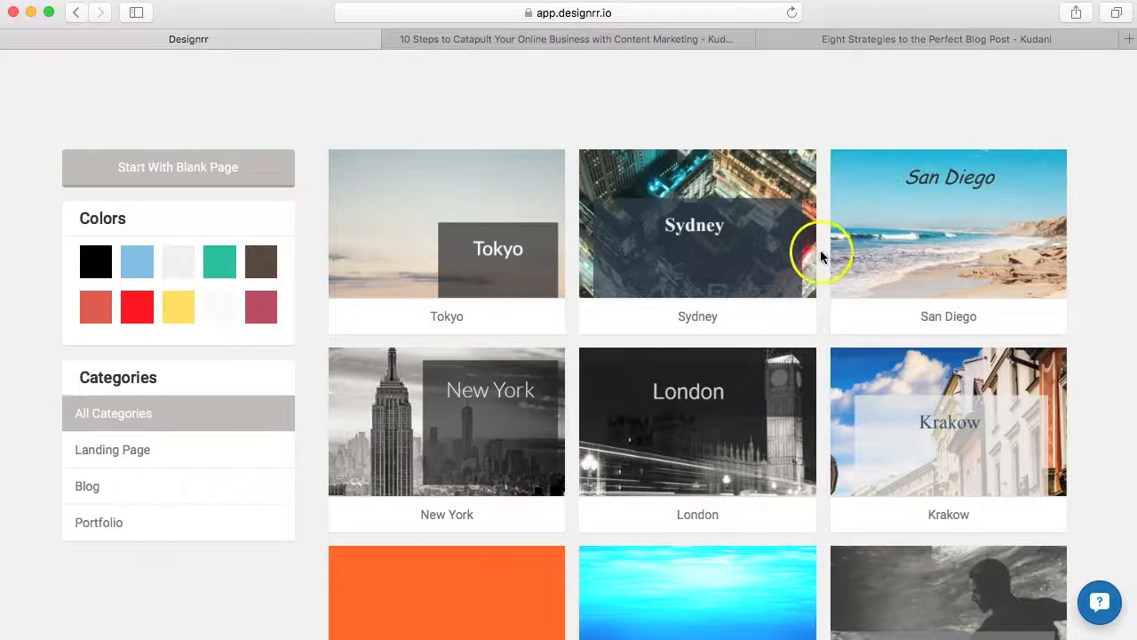
Create the project from the Tokyo template and name it "KudaniBook"
{"action": "scroll", "coordinate": [821, 255], "scroll_direction": "down", "scroll_amount": 1}
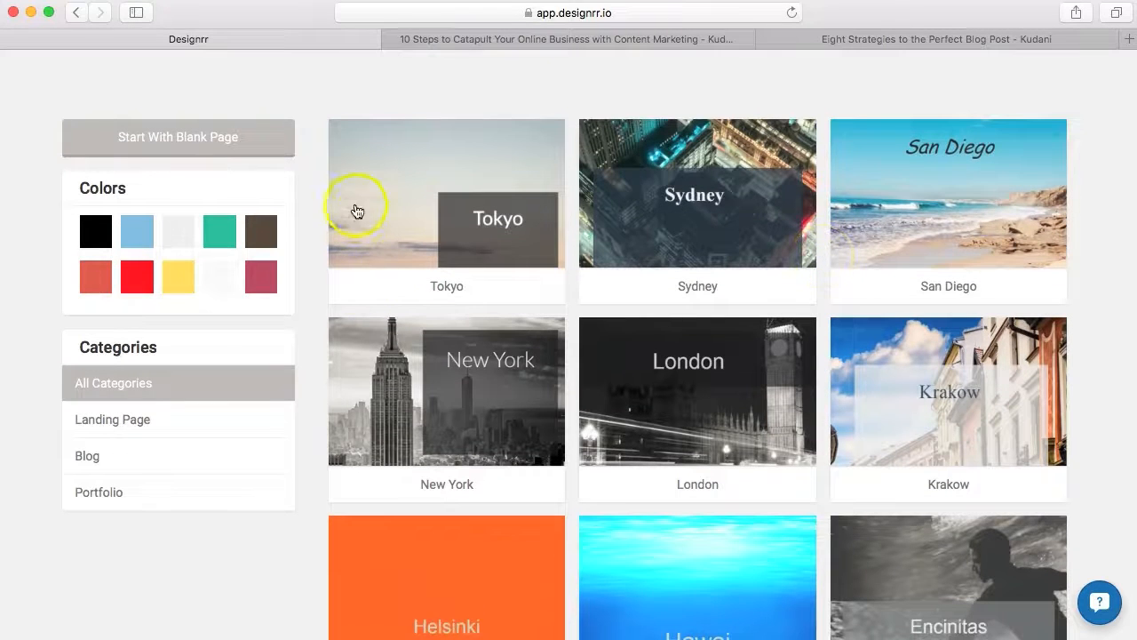
{"action": "scroll", "coordinate": [564, 244], "scroll_direction": "down", "scroll_amount": 3}
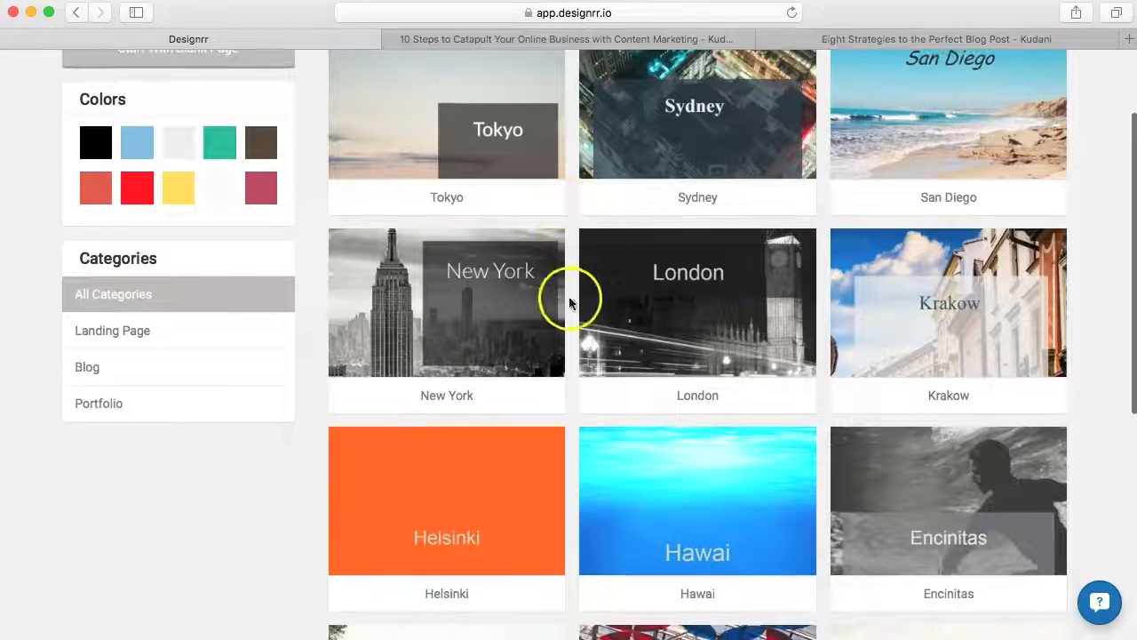
{"action": "scroll", "coordinate": [573, 327], "scroll_direction": "up", "scroll_amount": 2}
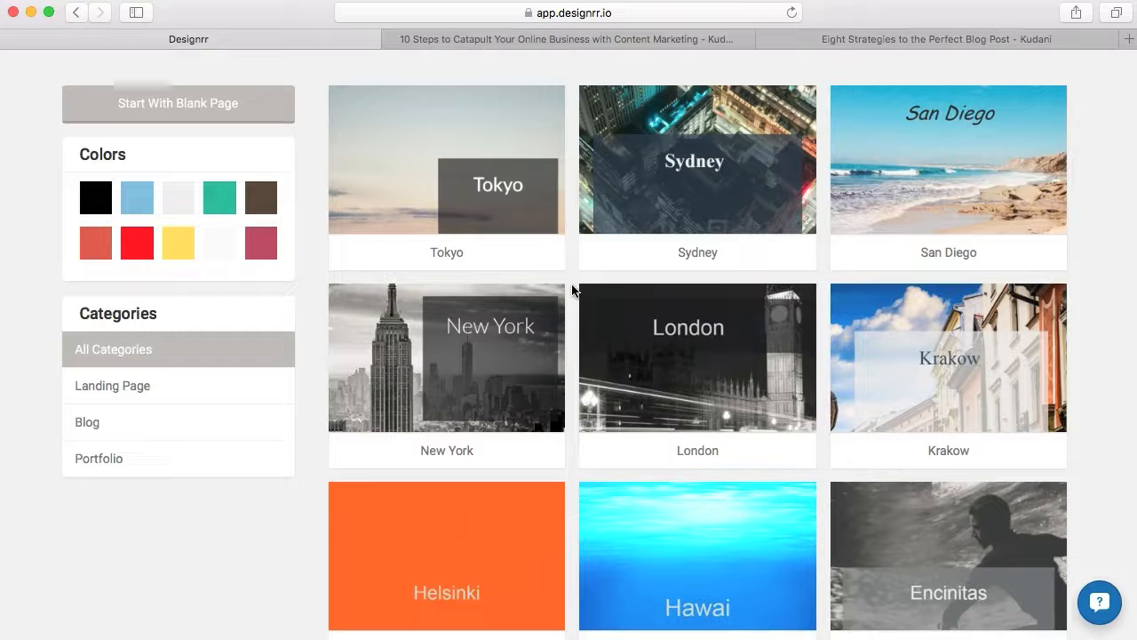
{"action": "left_click", "coordinate": [500, 181]}
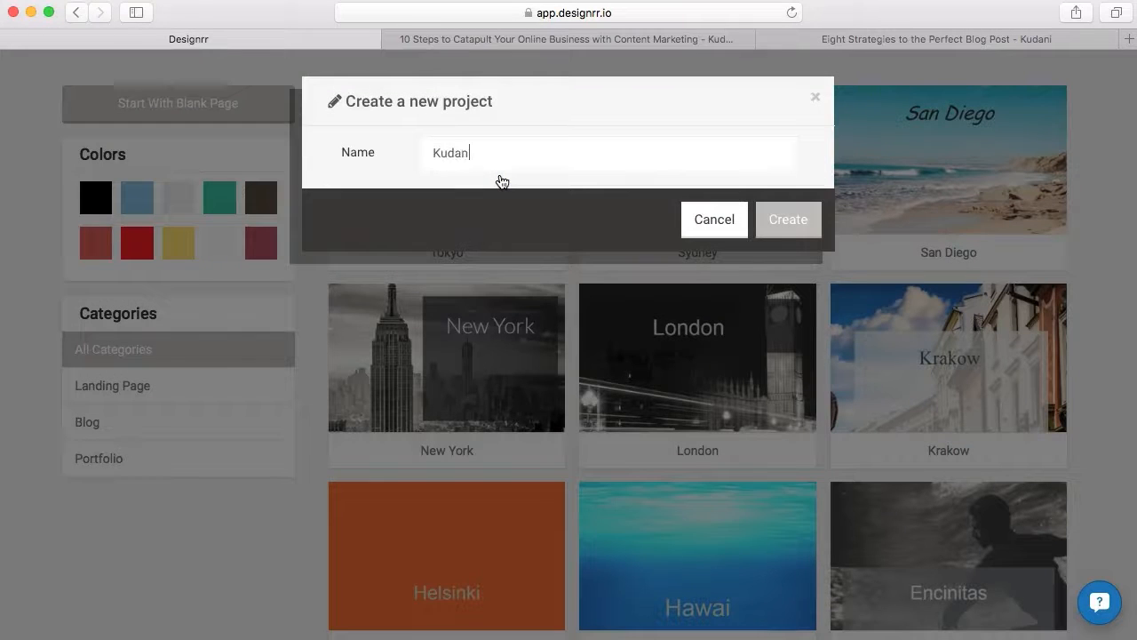
{"action": "type", "text": "KudaniBook"}
{"action": "left_click", "coordinate": [794, 221]}
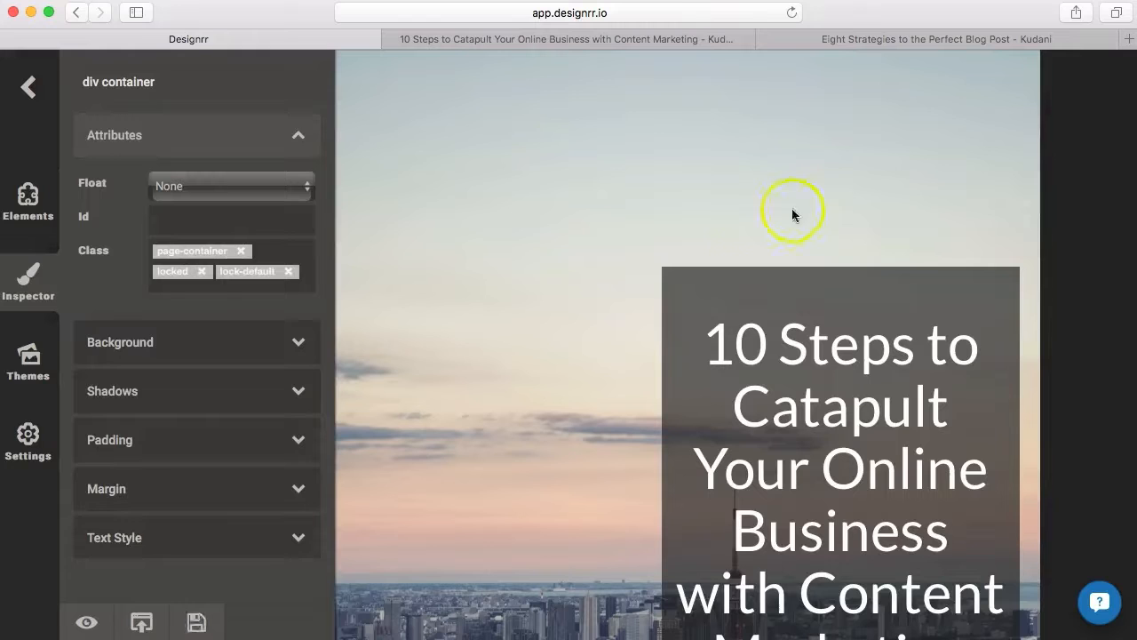
Examine the original Kudani blog post from its header image down to the comments and footer for comparison with the imported cover
{"action": "scroll", "coordinate": [538, 316], "scroll_direction": "down", "scroll_amount": 3}
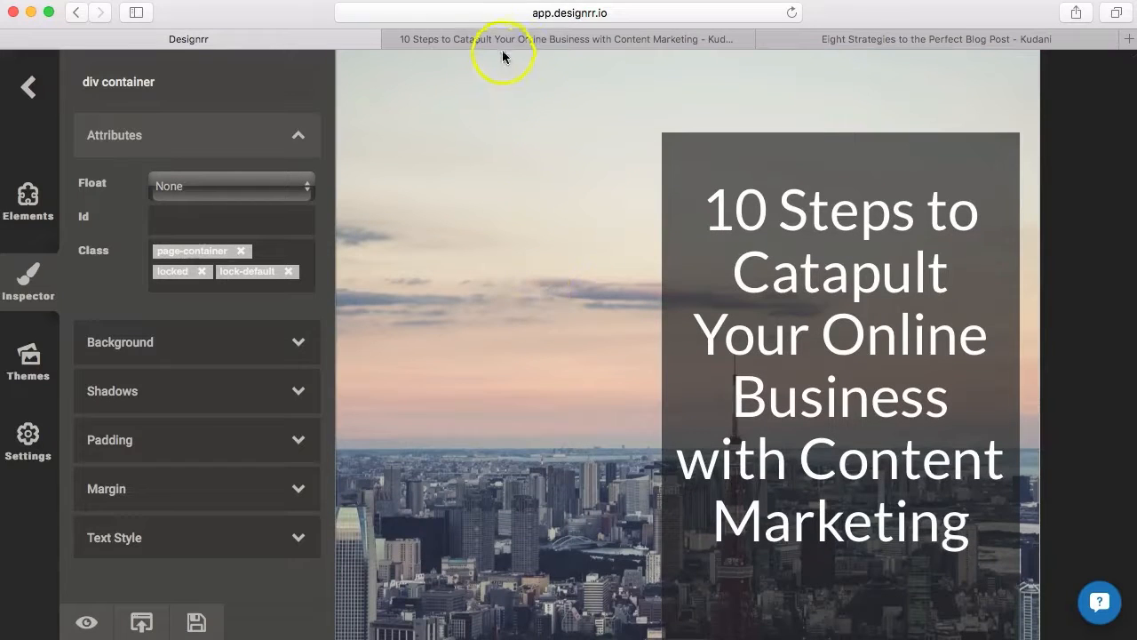
{"action": "left_click", "coordinate": [533, 38]}
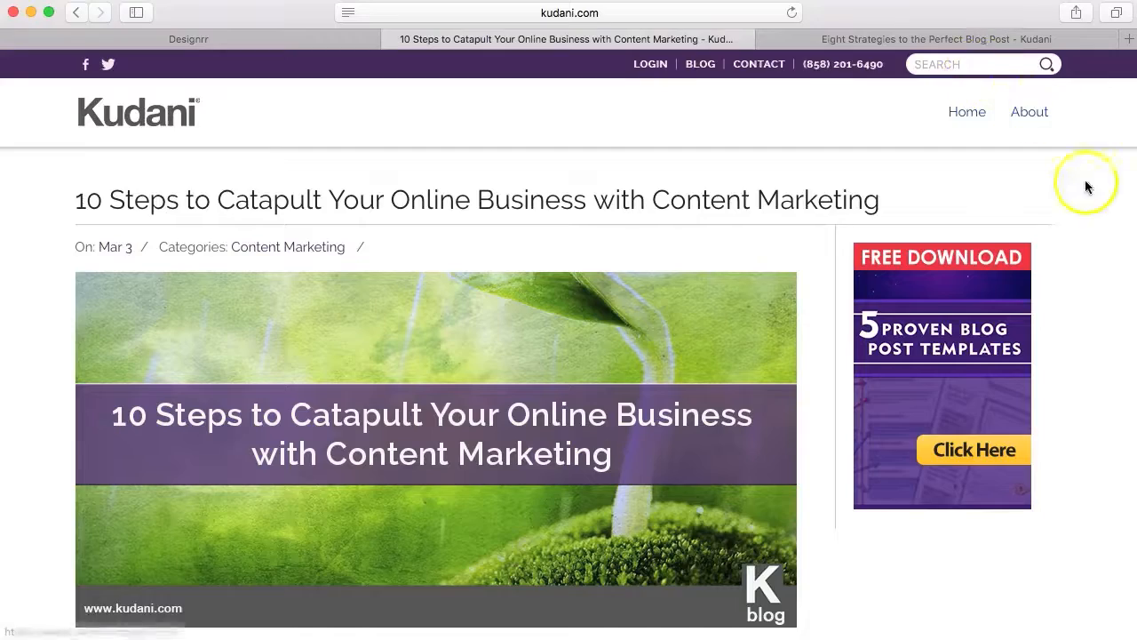
{"action": "scroll", "coordinate": [1086, 200], "scroll_direction": "down", "scroll_amount": 3}
{"action": "scroll", "coordinate": [902, 400], "scroll_direction": "down", "scroll_amount": 4}
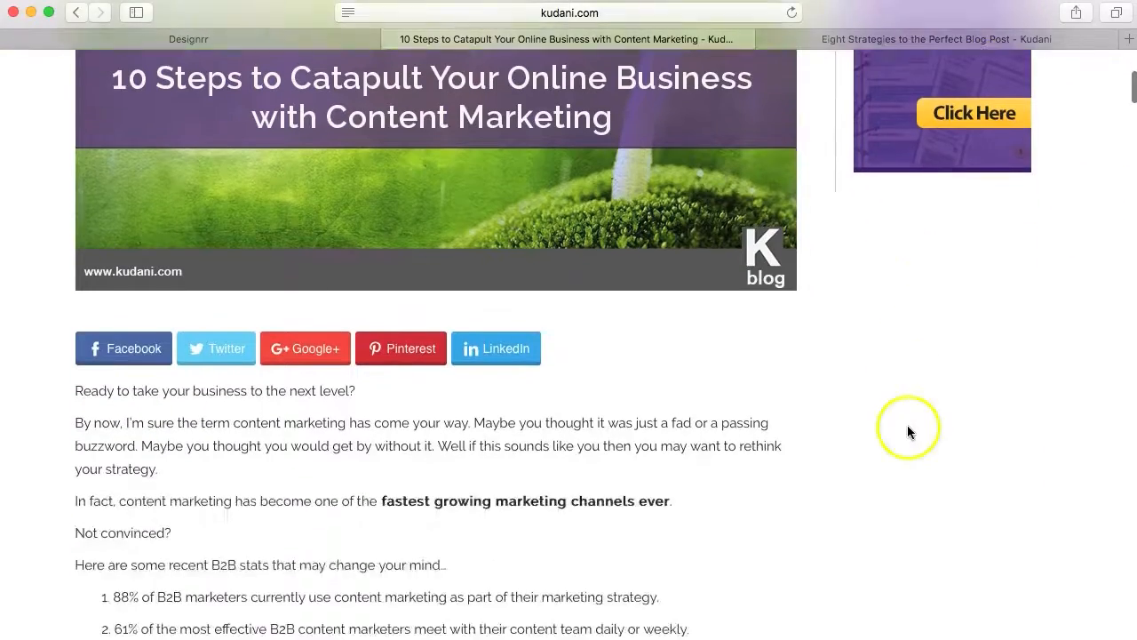
{"action": "scroll", "coordinate": [1047, 471], "scroll_direction": "down", "scroll_amount": 3}
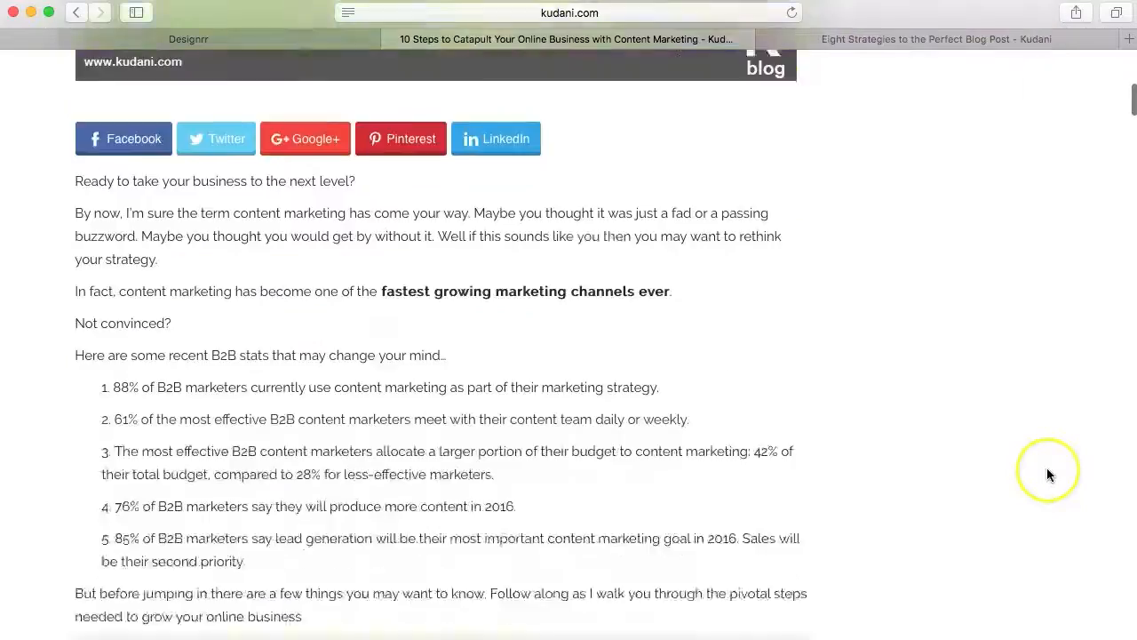
{"action": "scroll", "coordinate": [1048, 474], "scroll_direction": "down", "scroll_amount": 20}
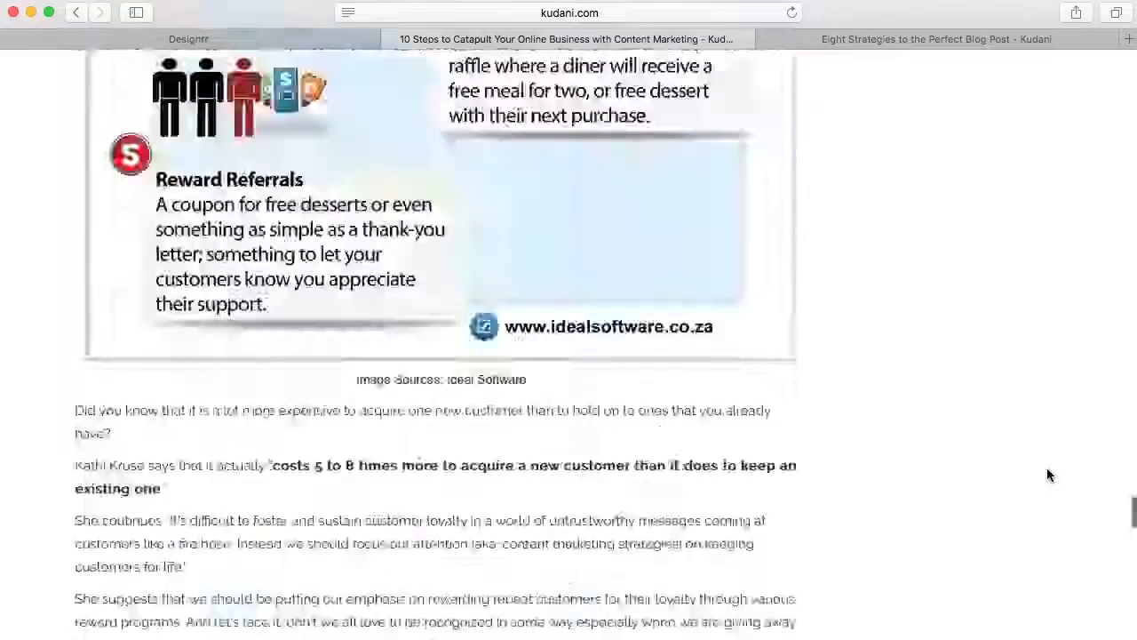
{"action": "scroll", "coordinate": [1046, 475], "scroll_direction": "down", "scroll_amount": 20}
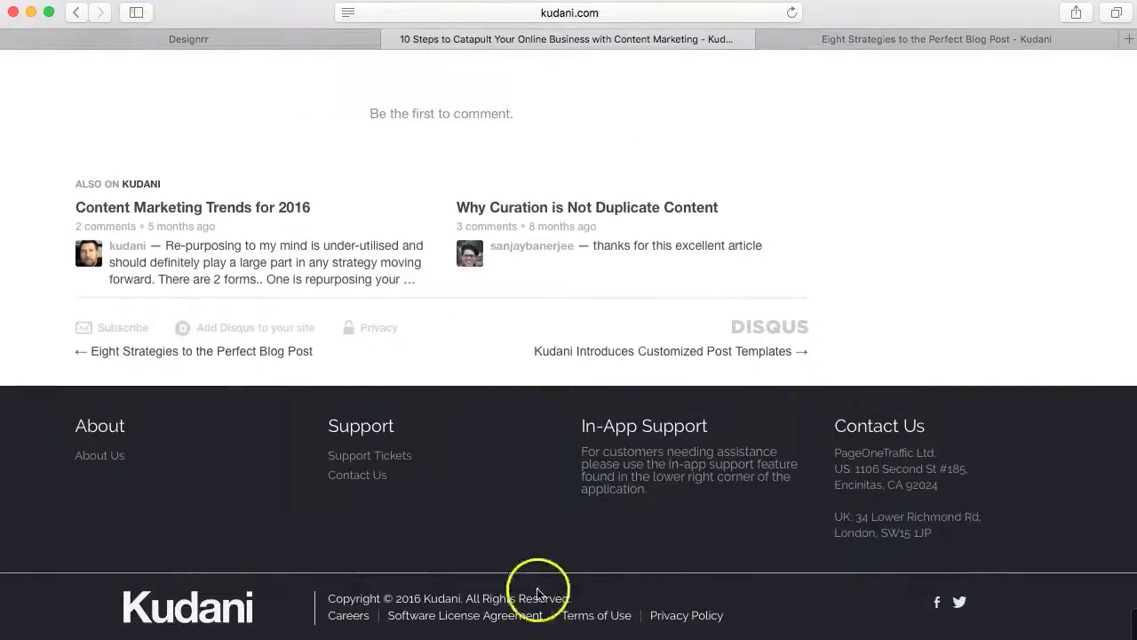
{"action": "scroll", "coordinate": [980, 187], "scroll_direction": "up", "scroll_amount": 2}
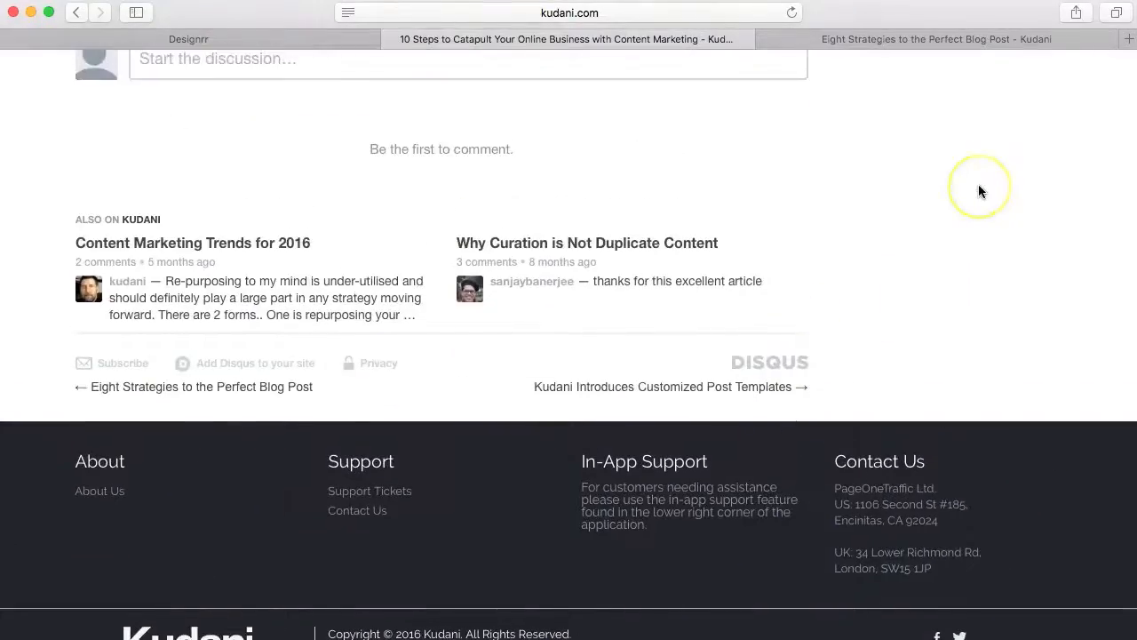
{"action": "scroll", "coordinate": [979, 184], "scroll_direction": "up", "scroll_amount": 5}
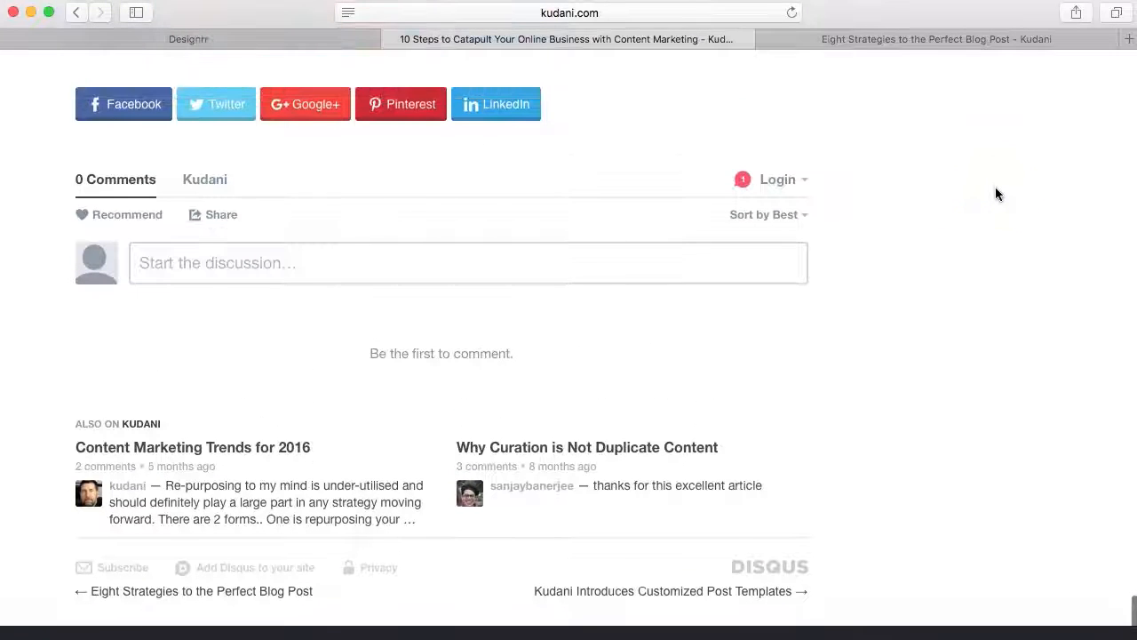
Return to the Designrr project and examine how the article's text, headings and images were imported into the ebook pages
{"action": "left_click", "coordinate": [320, 41]}
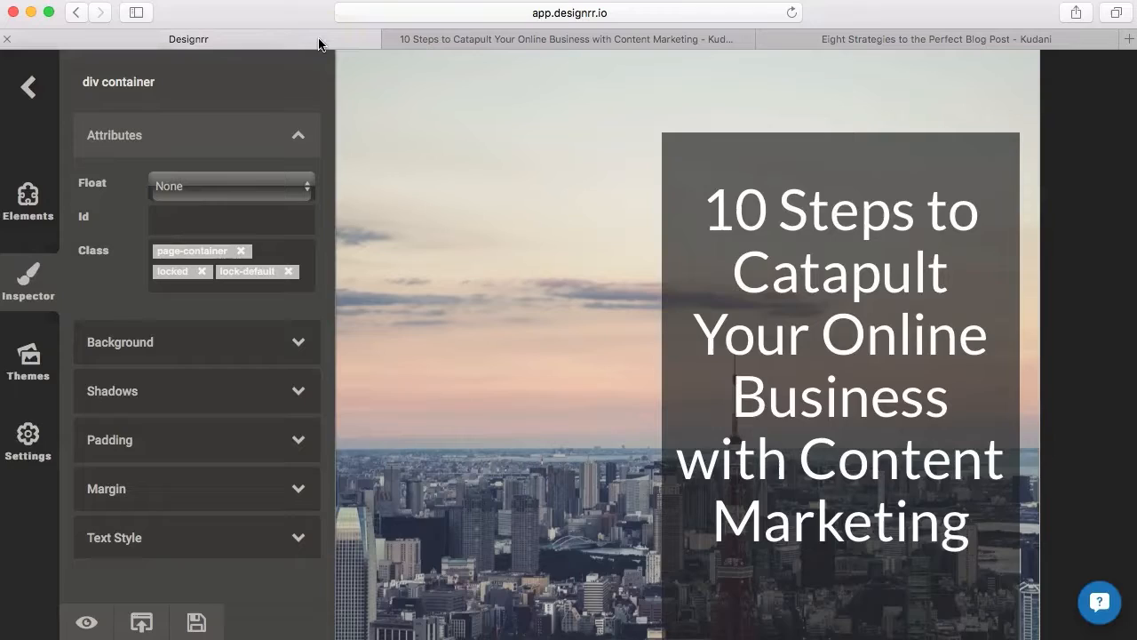
{"action": "scroll", "coordinate": [505, 343], "scroll_direction": "down", "scroll_amount": 6}
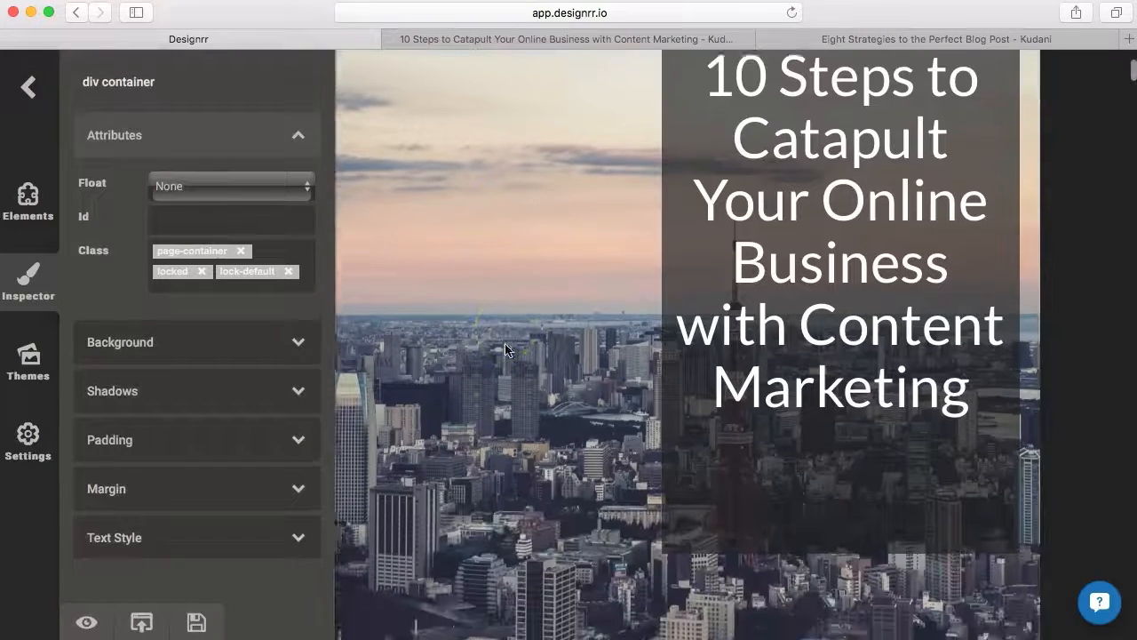
{"action": "scroll", "coordinate": [505, 349], "scroll_direction": "down", "scroll_amount": 10}
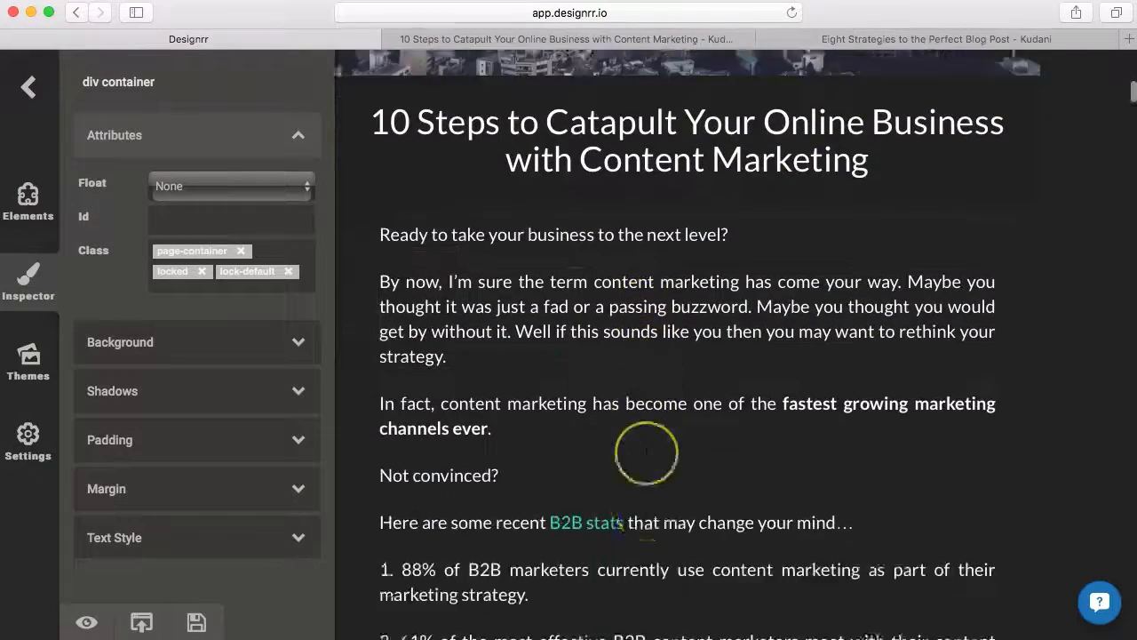
{"action": "scroll", "coordinate": [647, 439], "scroll_direction": "down", "scroll_amount": 10}
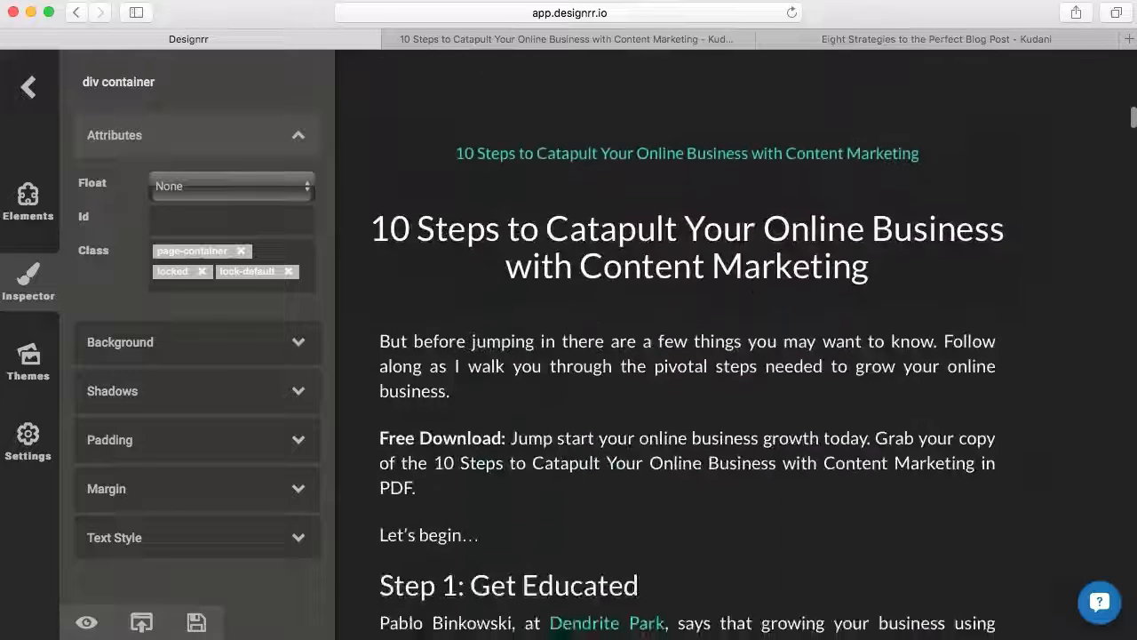
{"action": "scroll", "coordinate": [646, 451], "scroll_direction": "down", "scroll_amount": 10}
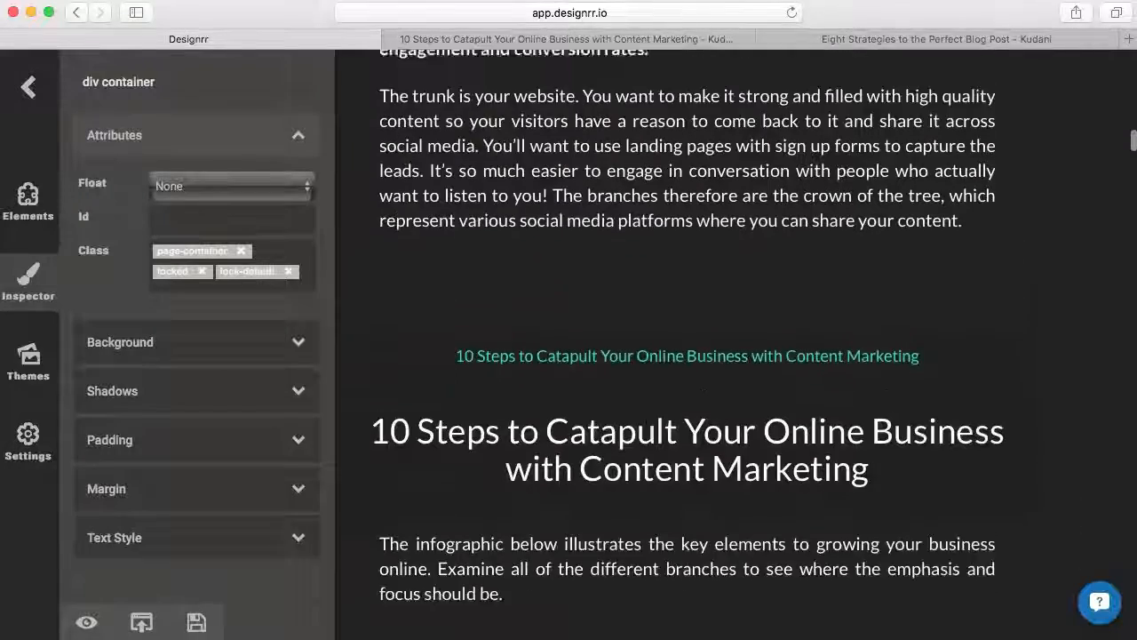
{"action": "scroll", "coordinate": [646, 452], "scroll_direction": "down", "scroll_amount": 10}
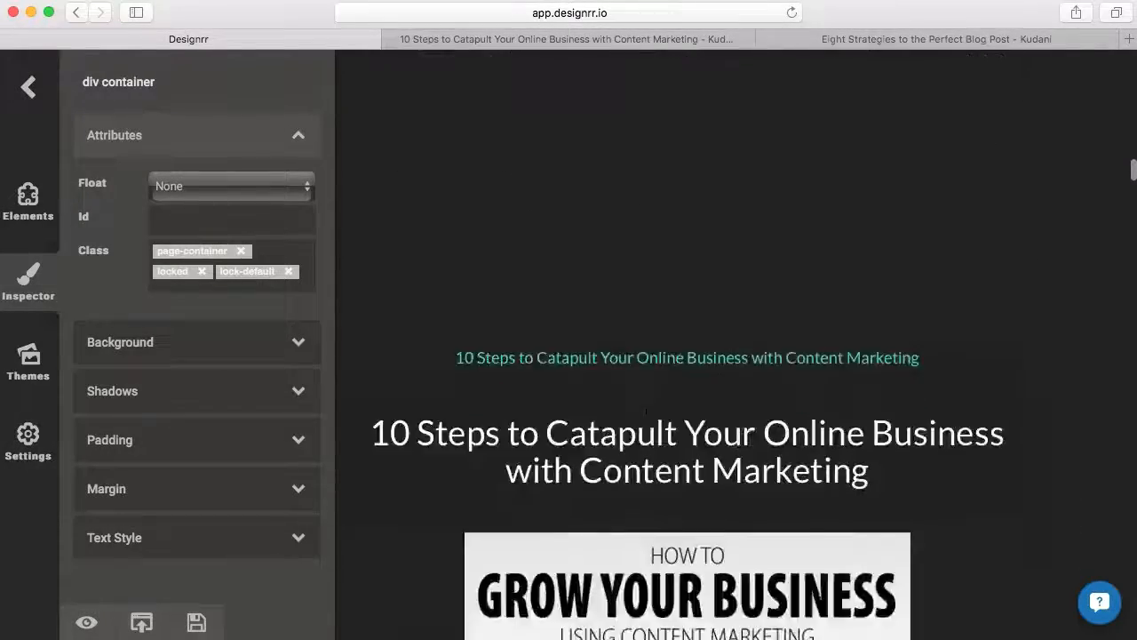
{"action": "scroll", "coordinate": [647, 452], "scroll_direction": "down", "scroll_amount": 1}
{"action": "scroll", "coordinate": [646, 454], "scroll_direction": "up", "scroll_amount": 12}
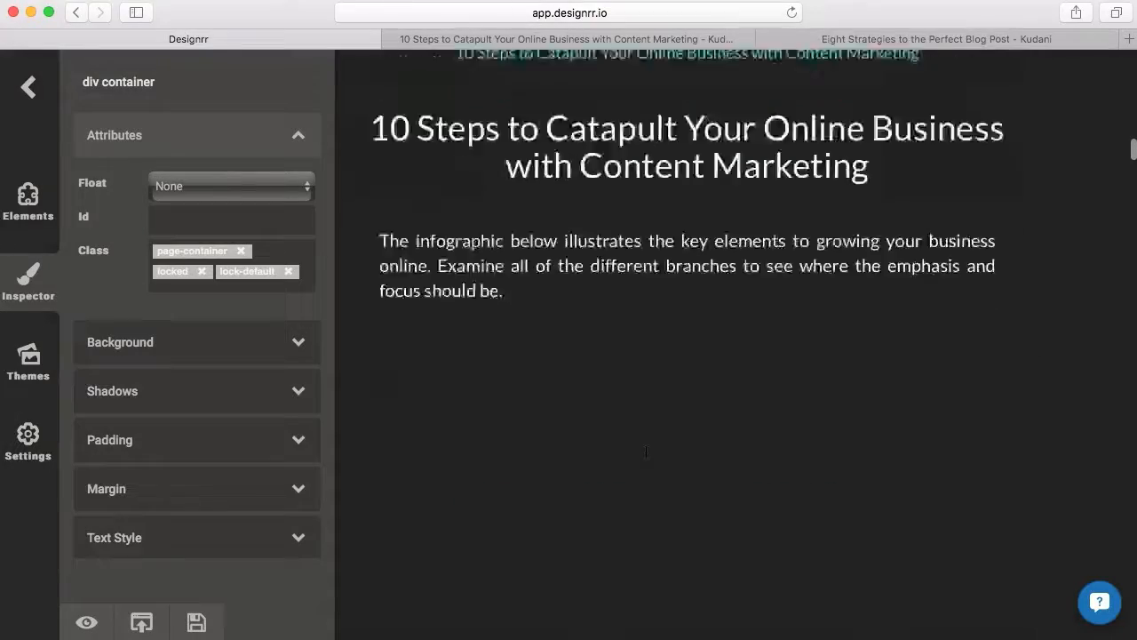
{"action": "scroll", "coordinate": [646, 451], "scroll_direction": "up", "scroll_amount": 15}
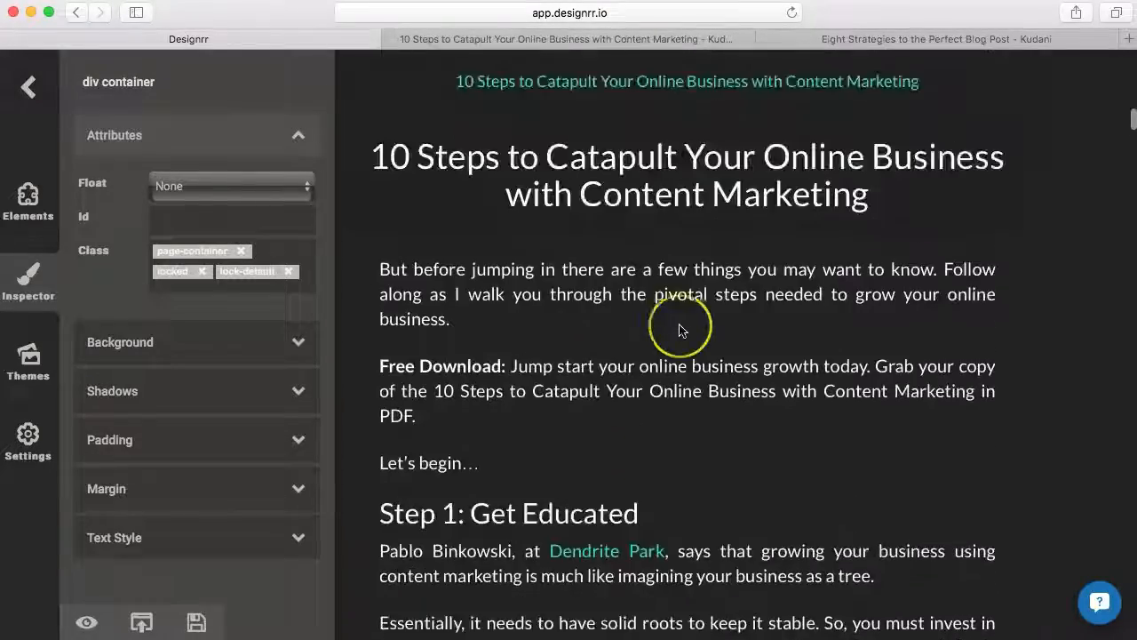
{"action": "left_click", "coordinate": [679, 329]}
{"action": "left_click", "coordinate": [640, 439]}
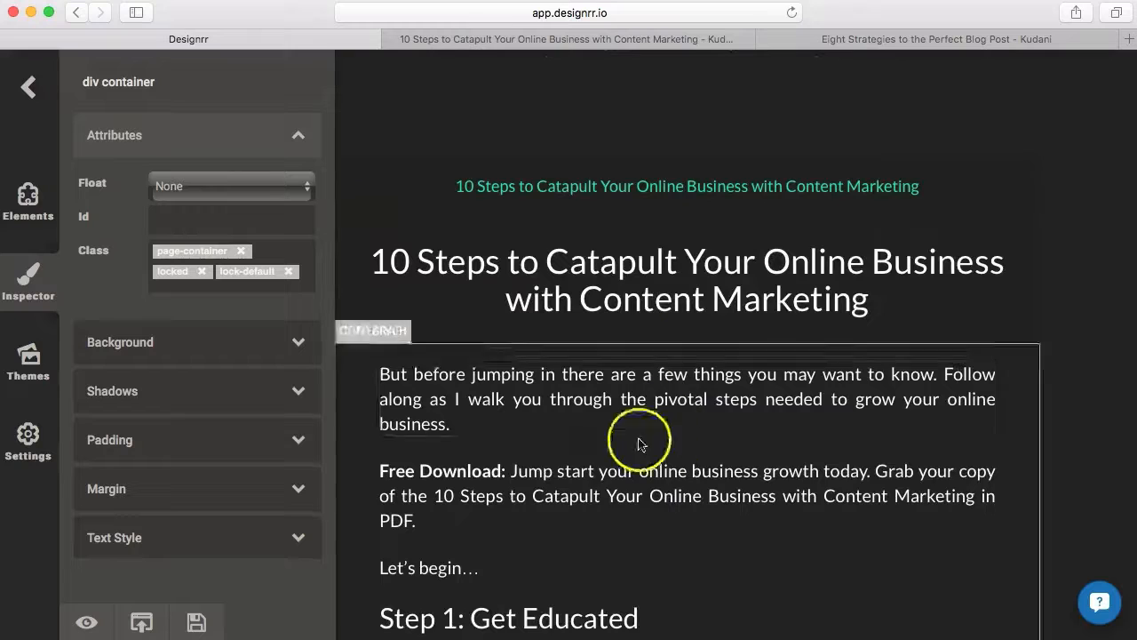
{"action": "left_click", "coordinate": [564, 424]}
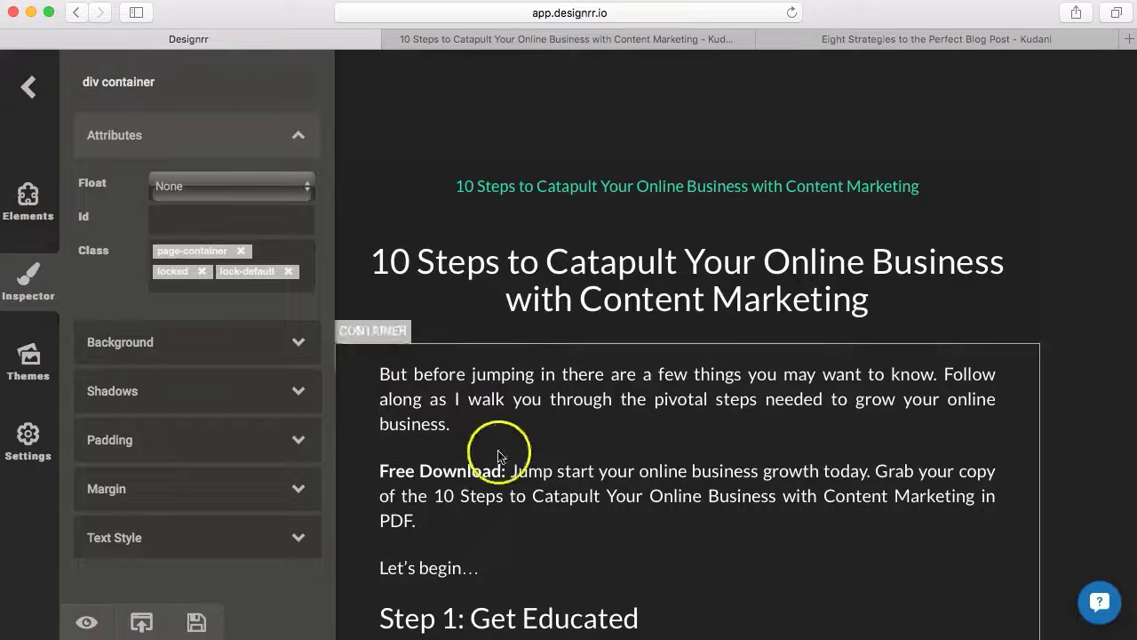
{"action": "left_click", "coordinate": [493, 337]}
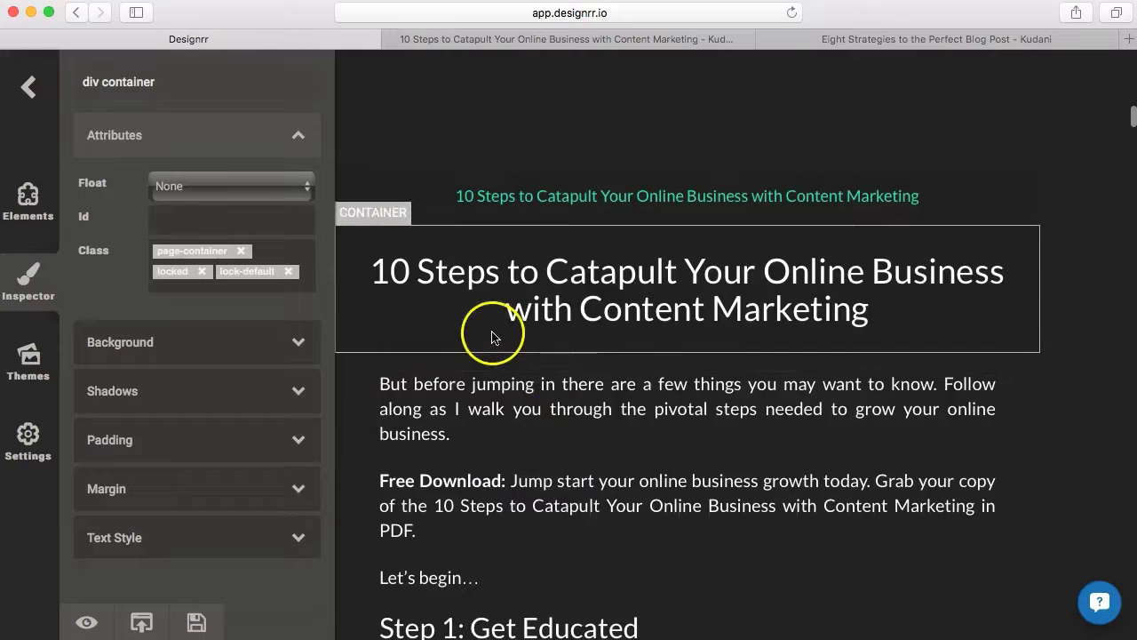
Apply the Yeti theme to the ebook
{"action": "left_click", "coordinate": [28, 360]}
{"action": "left_click", "coordinate": [128, 243]}
{"action": "left_click", "coordinate": [154, 361]}
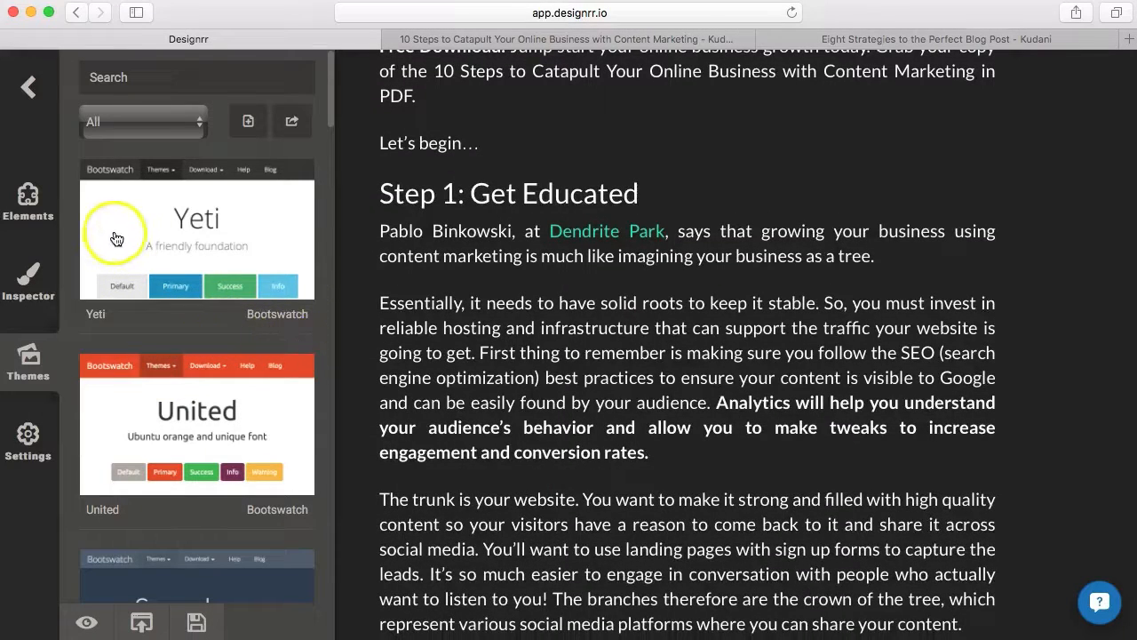
{"action": "left_click", "coordinate": [174, 240]}
Look through the other available themes and examine the ebook's page header and text under the applied theme
{"action": "scroll", "coordinate": [174, 240], "scroll_direction": "down", "scroll_amount": 12}
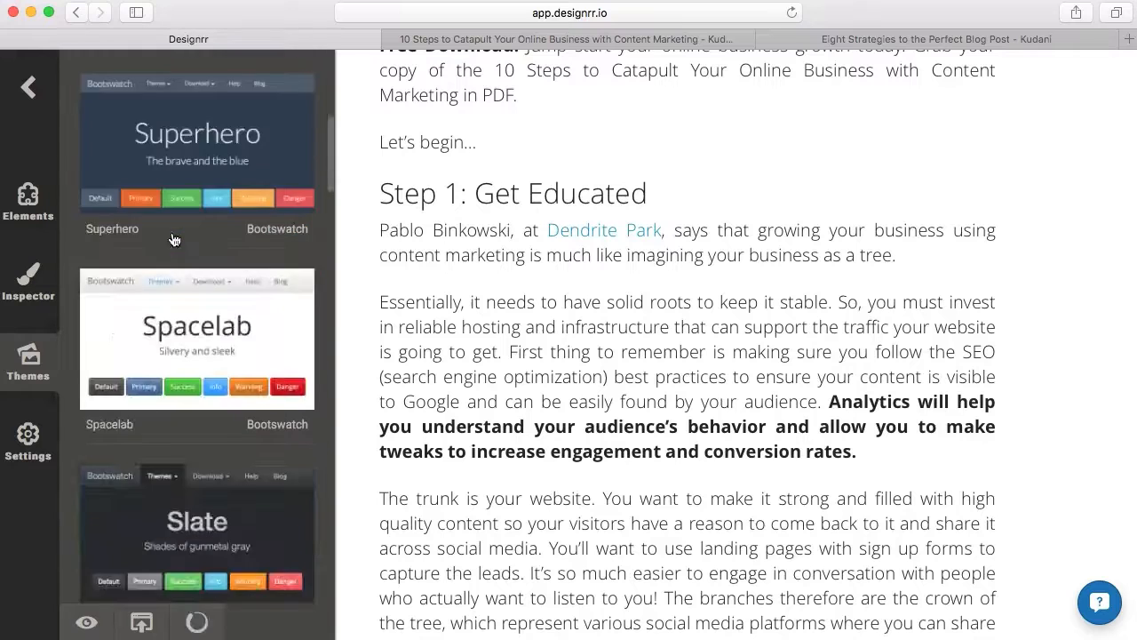
{"action": "scroll", "coordinate": [174, 240], "scroll_direction": "down", "scroll_amount": 10}
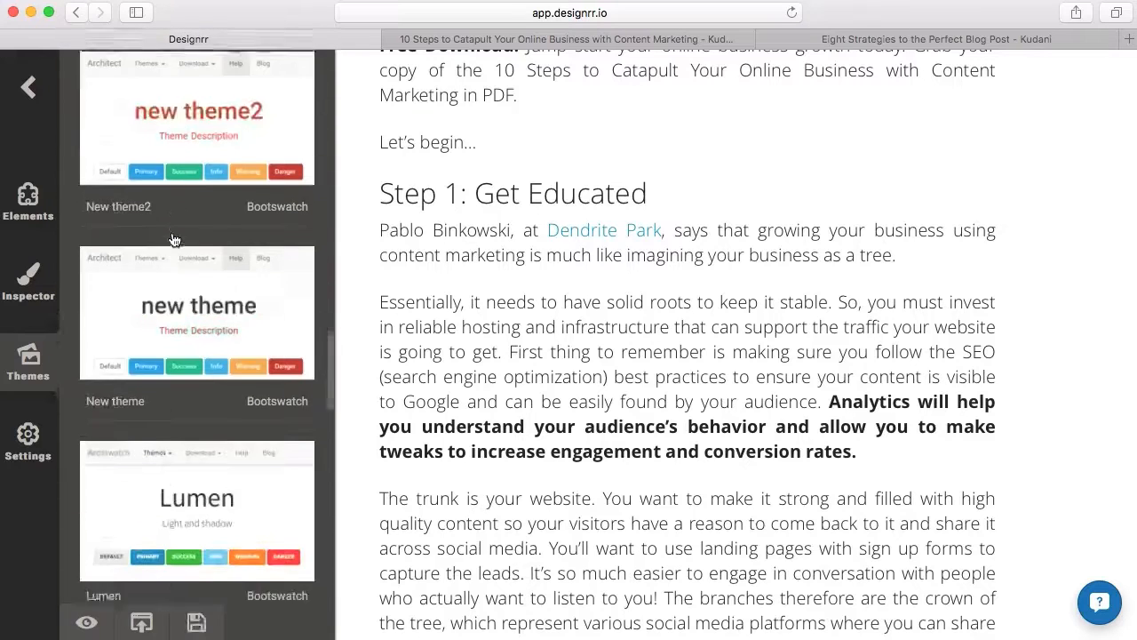
{"action": "scroll", "coordinate": [174, 240], "scroll_direction": "up", "scroll_amount": 10}
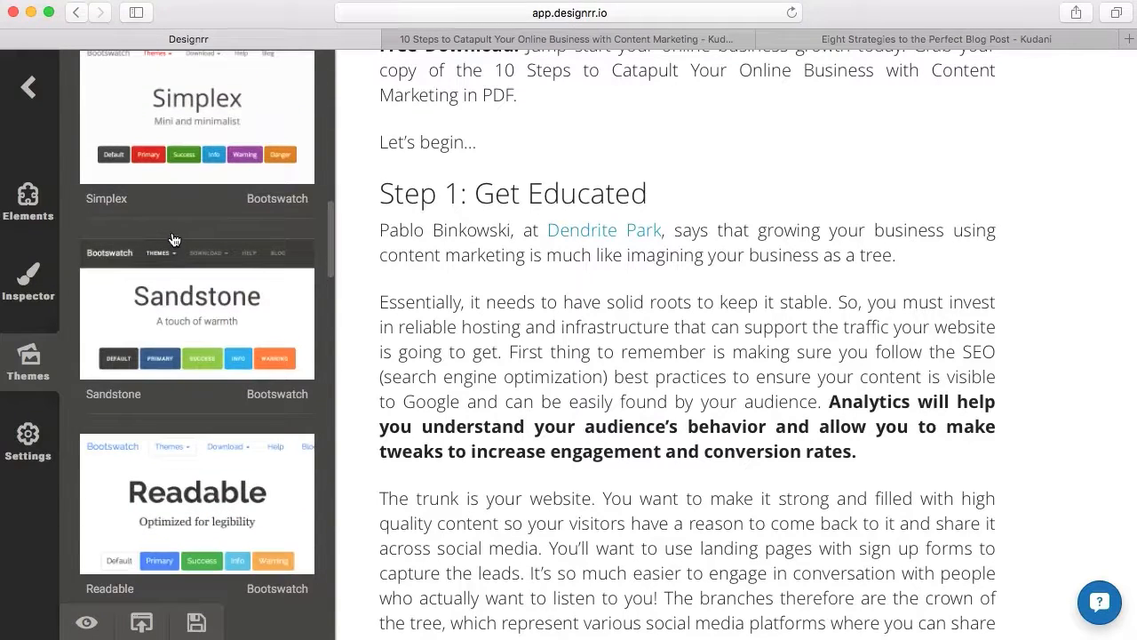
{"action": "scroll", "coordinate": [195, 225], "scroll_direction": "up", "scroll_amount": 5}
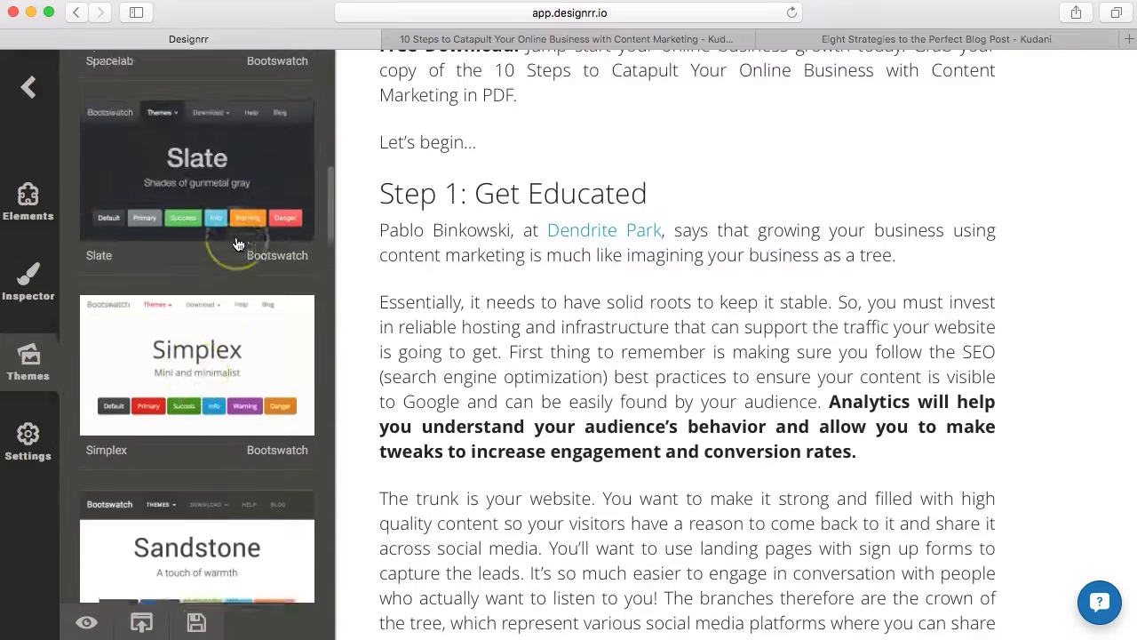
{"action": "scroll", "coordinate": [235, 244], "scroll_direction": "up", "scroll_amount": 5}
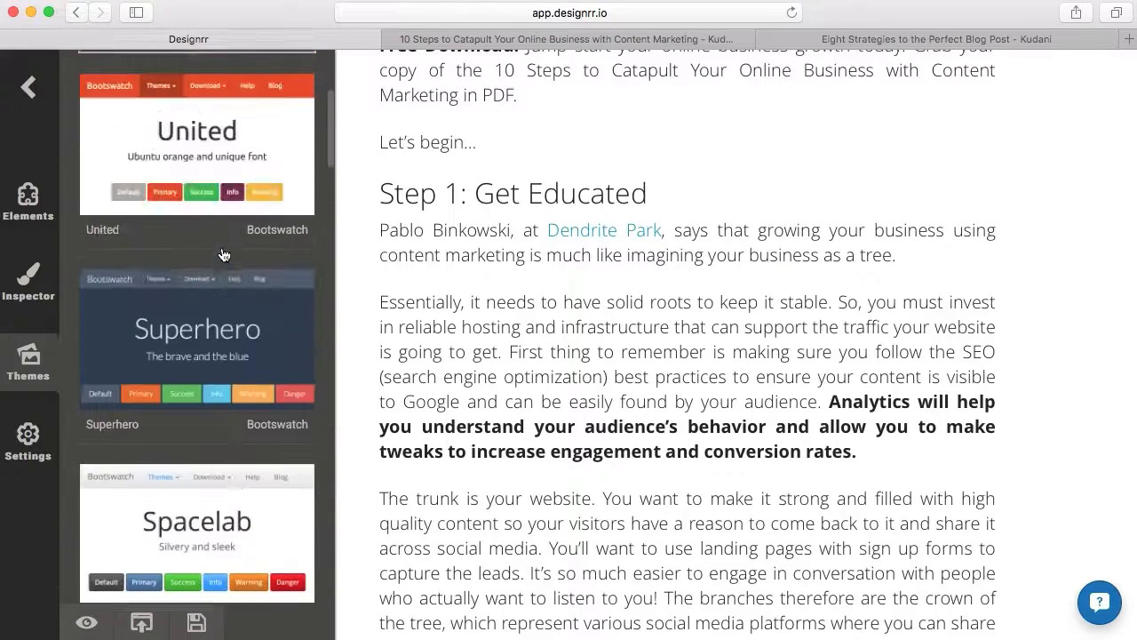
{"action": "scroll", "coordinate": [693, 222], "scroll_direction": "up", "scroll_amount": 5}
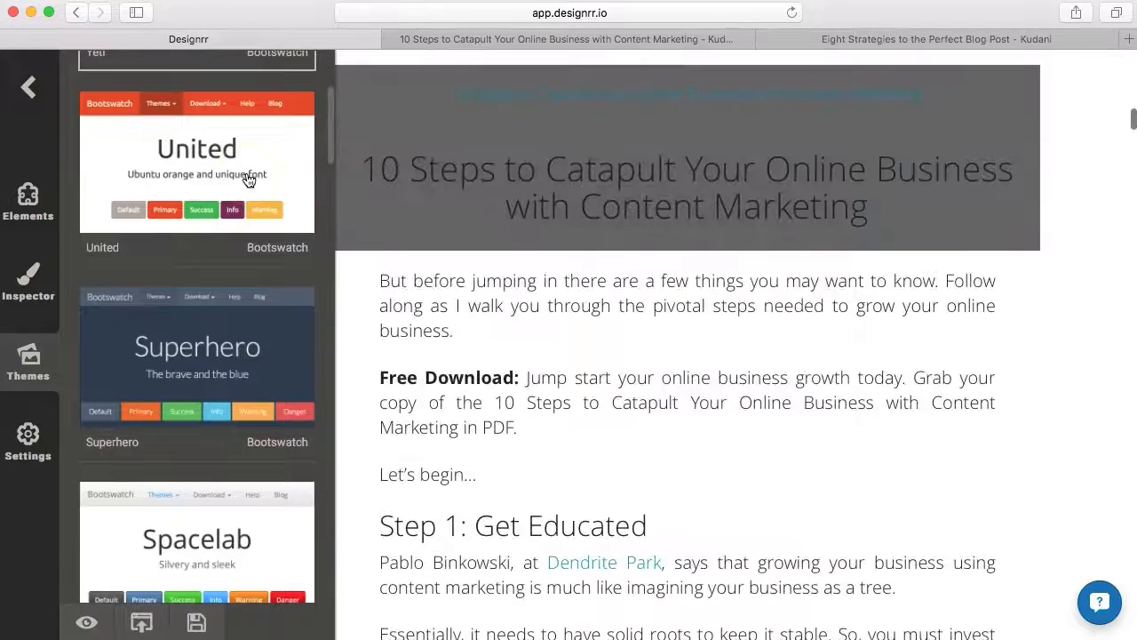
{"action": "scroll", "coordinate": [646, 367], "scroll_direction": "up", "scroll_amount": 6}
{"action": "scroll", "coordinate": [647, 376], "scroll_direction": "down", "scroll_amount": 3}
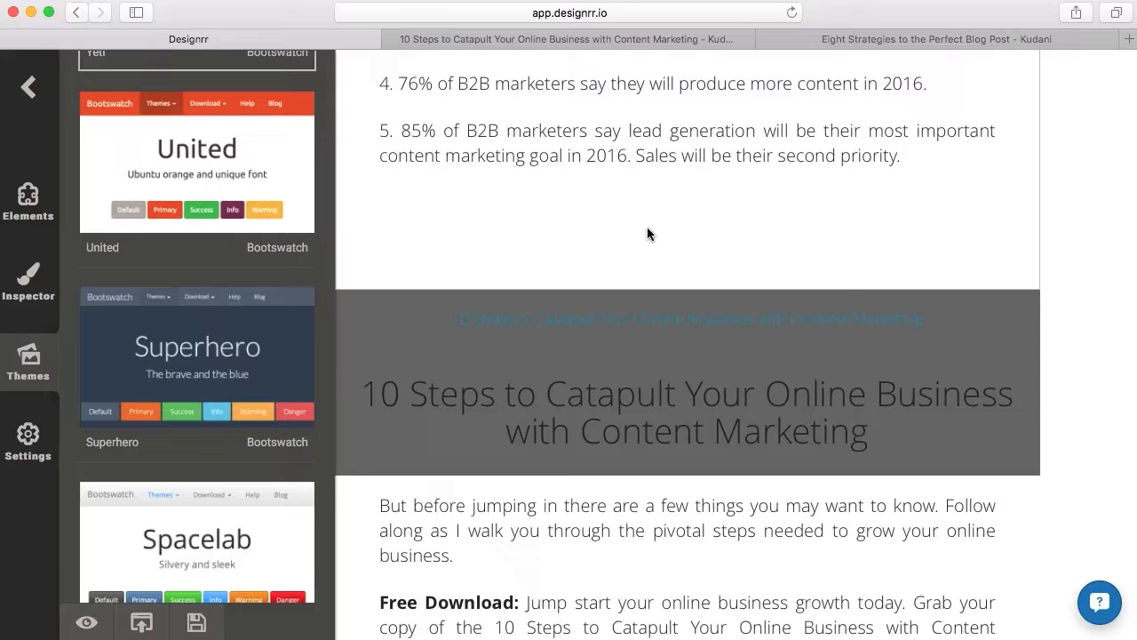
{"action": "scroll", "coordinate": [647, 234], "scroll_direction": "down", "scroll_amount": 1}
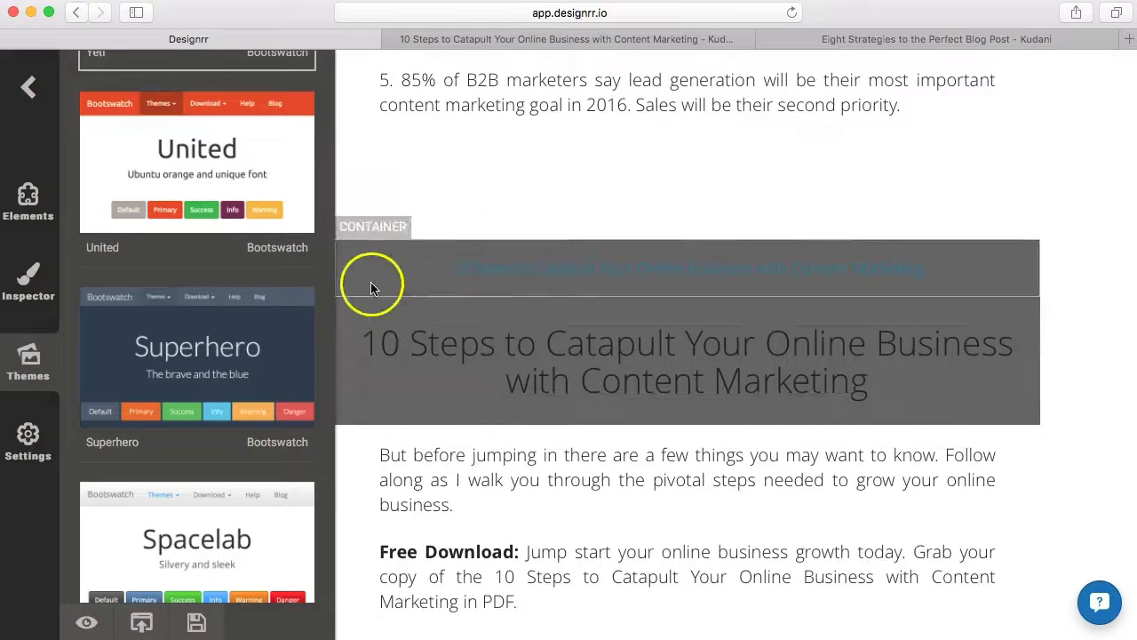
Set the text color of the large "10 Steps to Catapult Your Online Business with Content Marketing" page heading to rgb(236, 236, 236)
{"action": "left_click", "coordinate": [355, 362]}
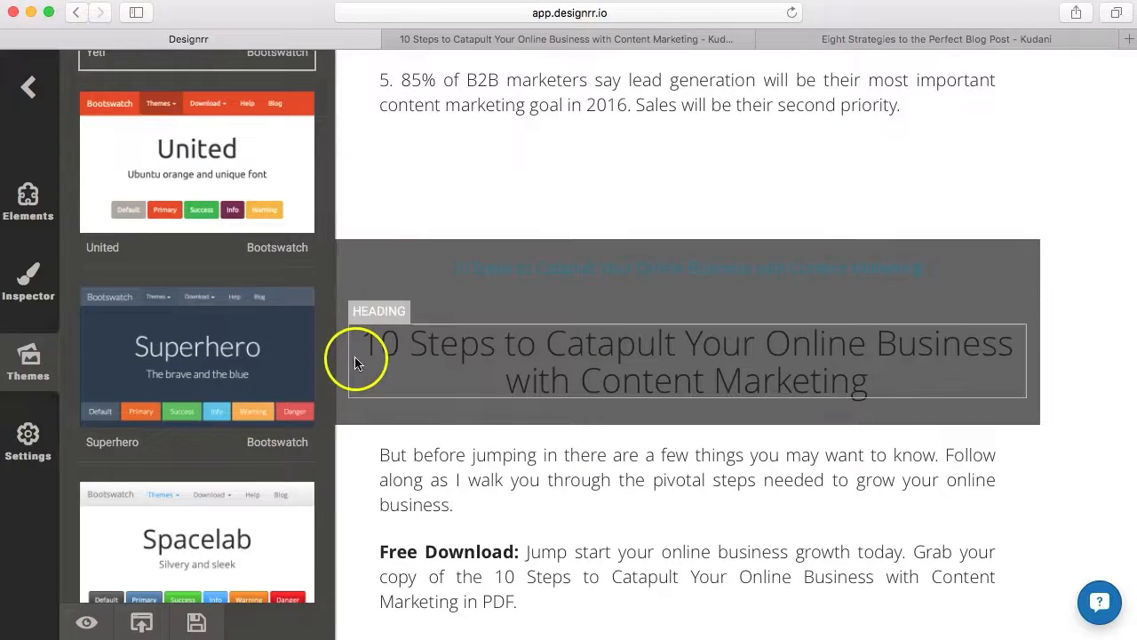
{"action": "left_click", "coordinate": [1030, 305]}
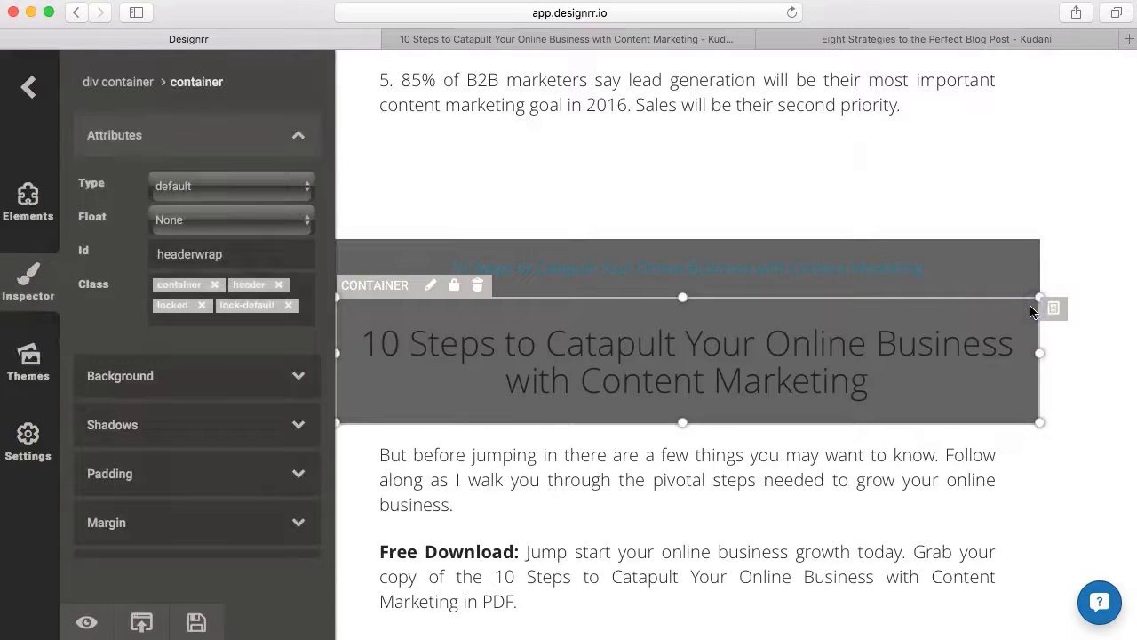
{"action": "left_click", "coordinate": [950, 346]}
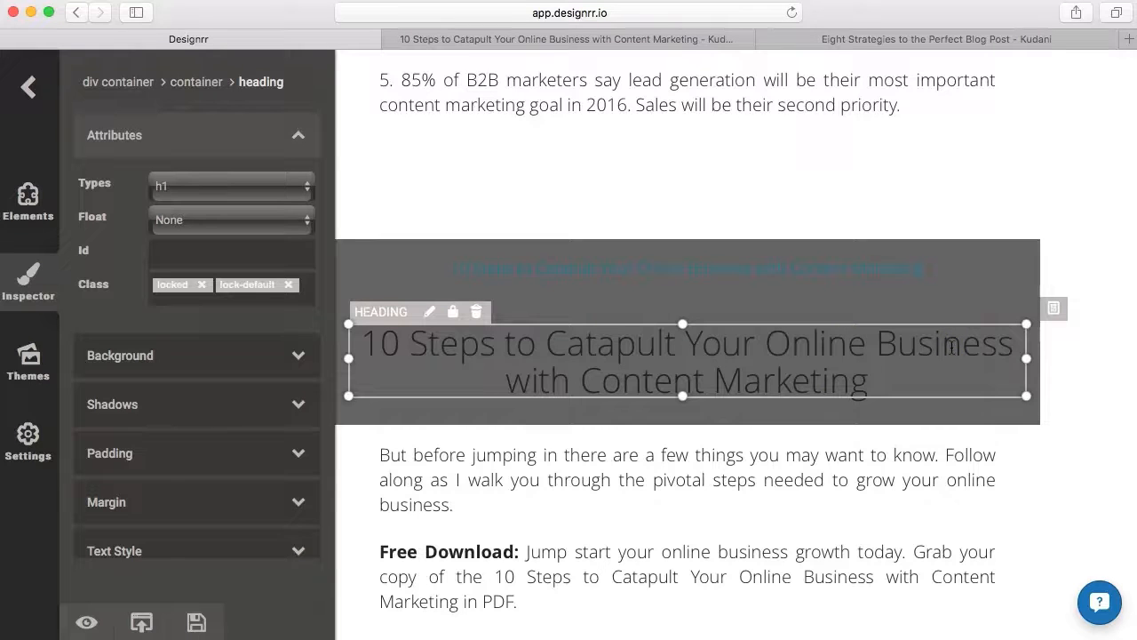
{"action": "left_click", "coordinate": [125, 544]}
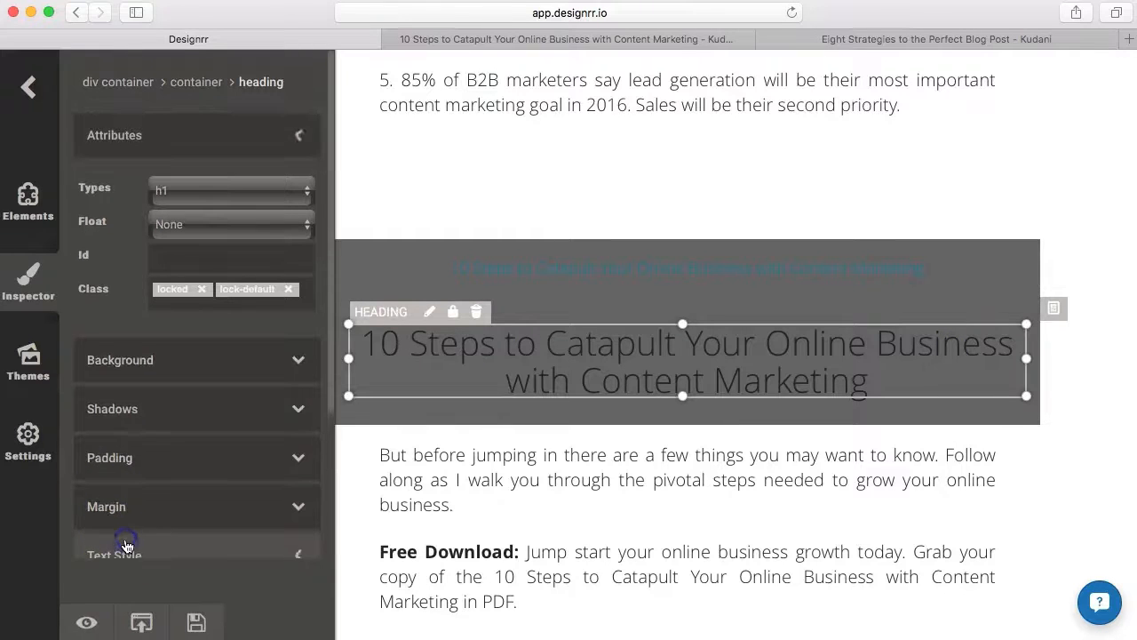
{"action": "left_click", "coordinate": [161, 544]}
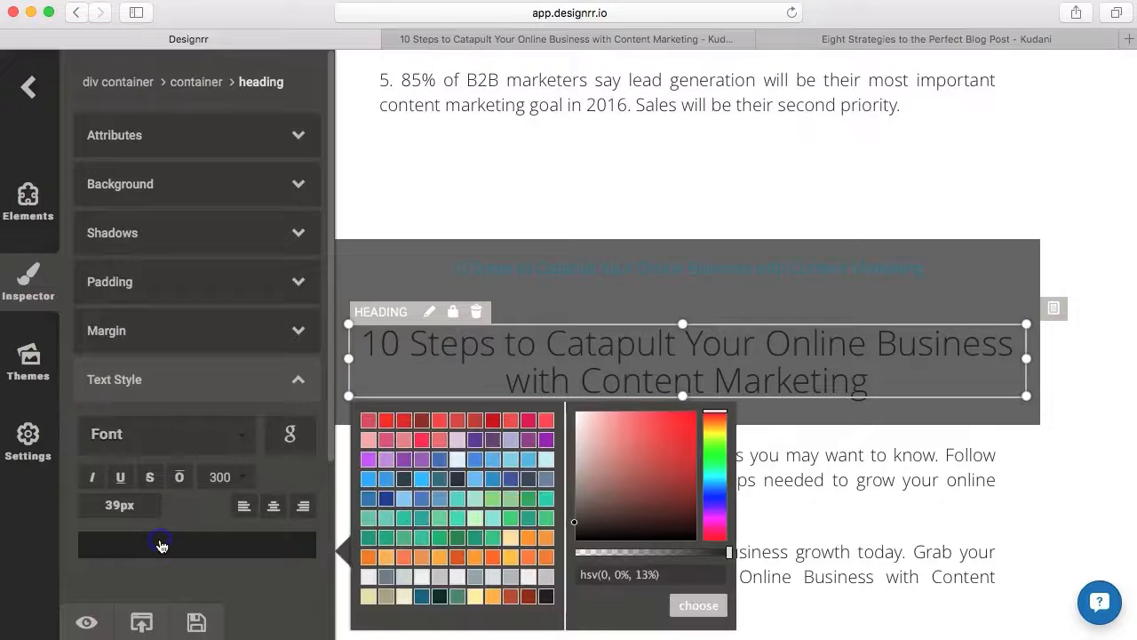
{"action": "left_click", "coordinate": [368, 576]}
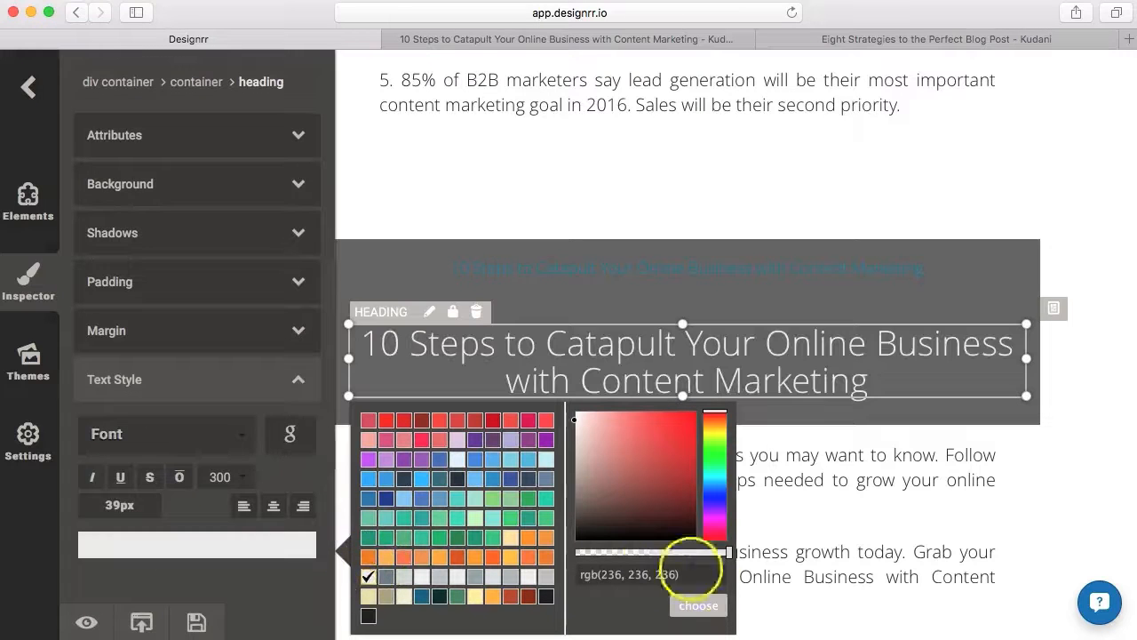
{"action": "left_click", "coordinate": [711, 606]}
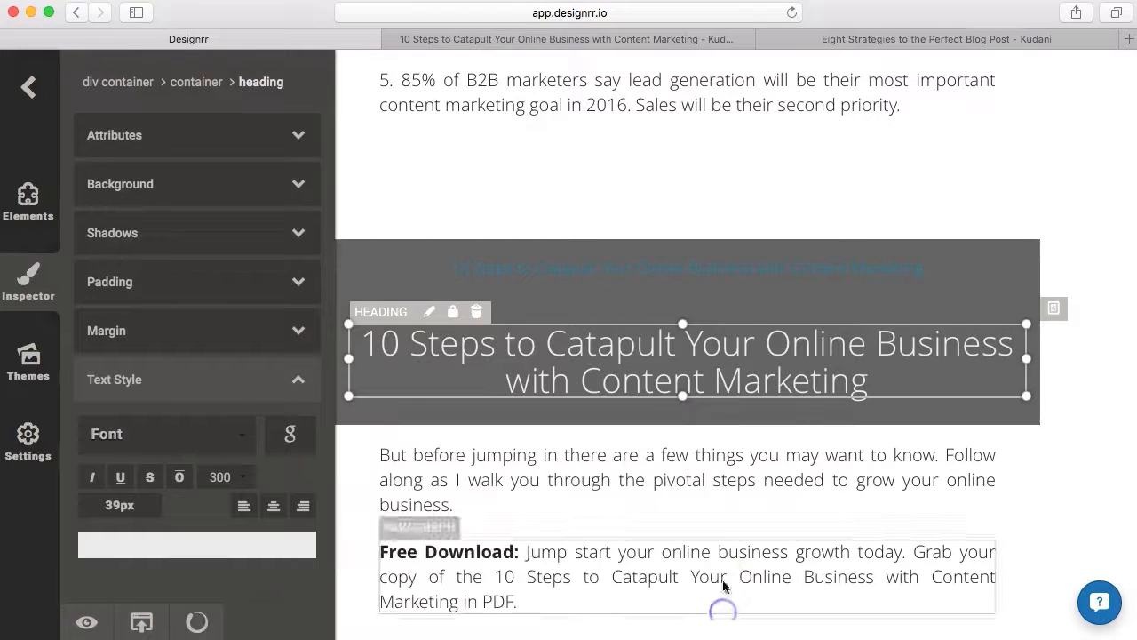
Set the text color of the small title link above the page heading to rgb(236, 236, 236) and deselect it
{"action": "left_click", "coordinate": [898, 271]}
{"action": "left_click", "coordinate": [125, 556]}
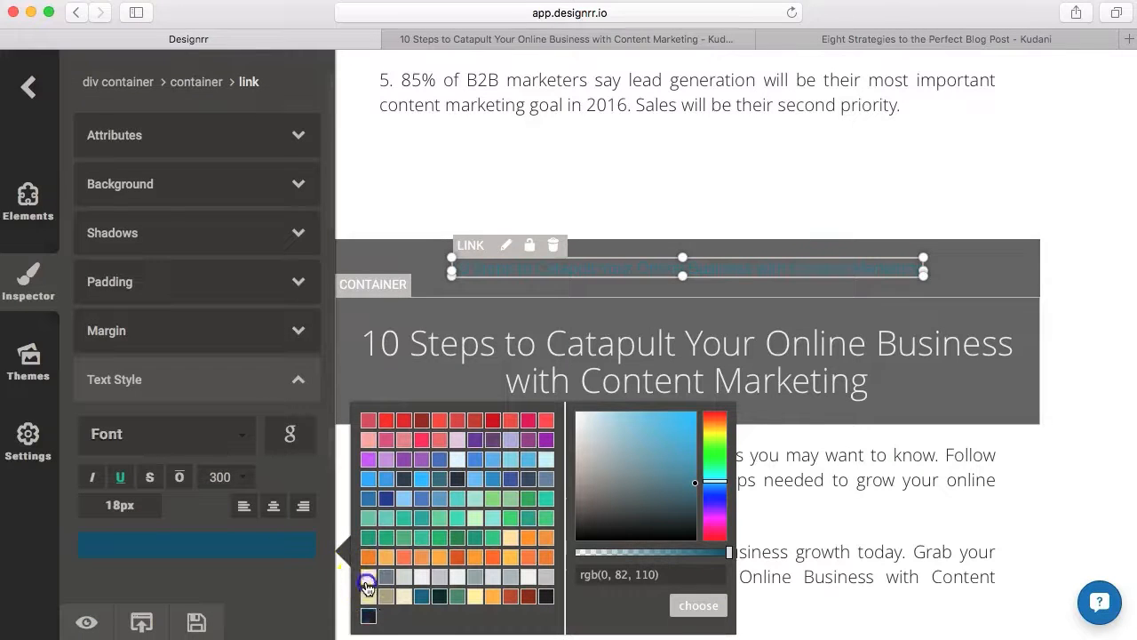
{"action": "left_click", "coordinate": [367, 577]}
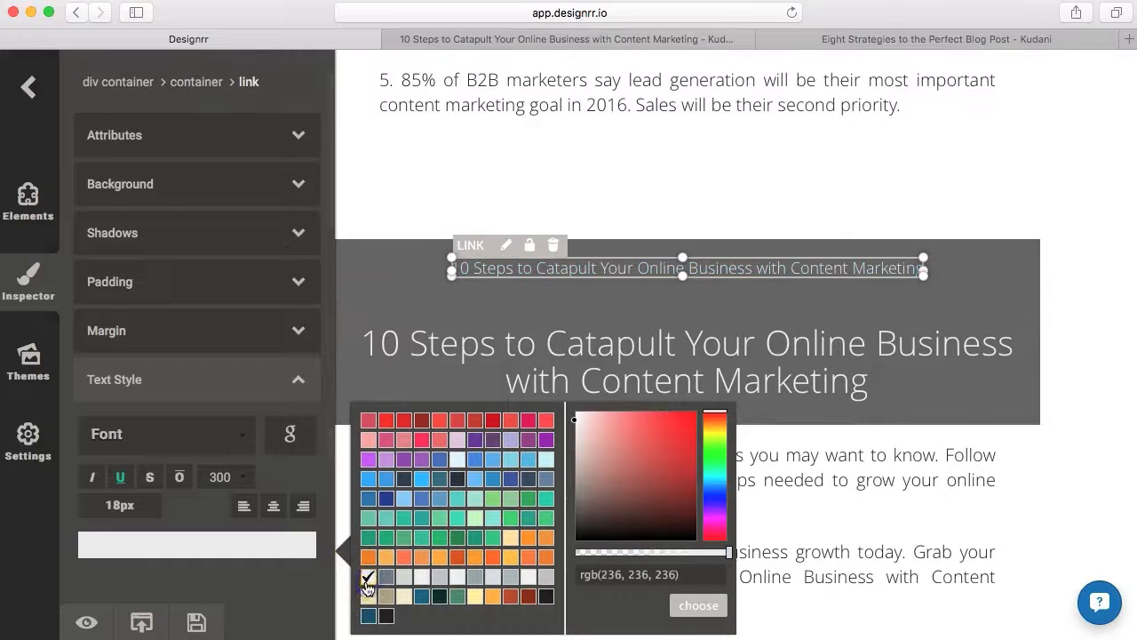
{"action": "left_click", "coordinate": [710, 608]}
{"action": "left_click", "coordinate": [1069, 276]}
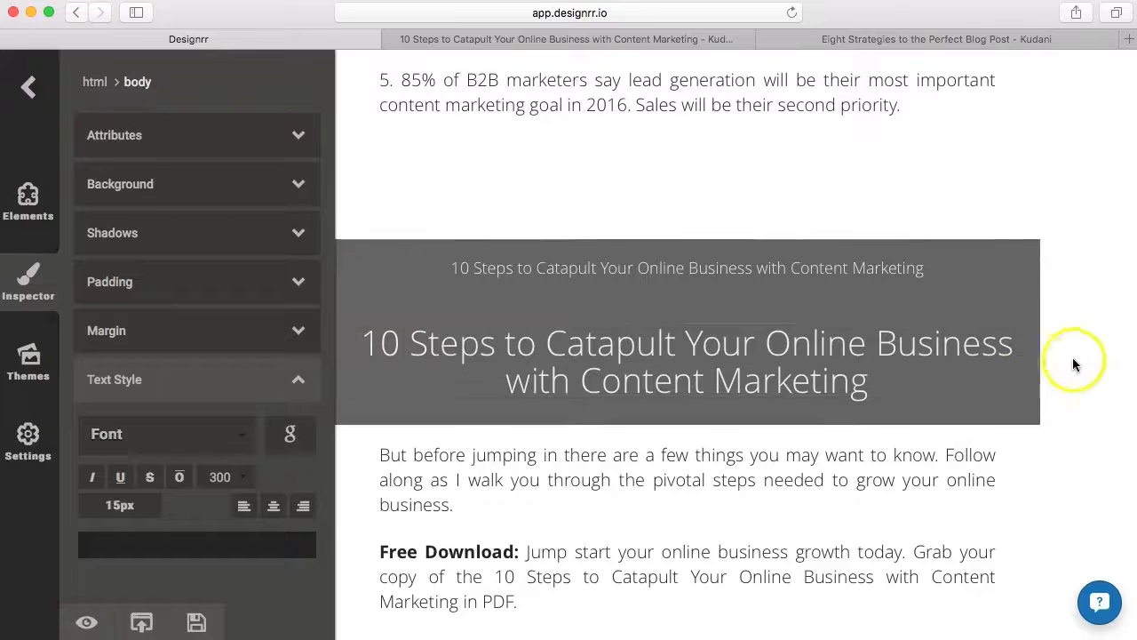
Select the cover page's outer div container and open the Media Manager for its background image
{"action": "scroll", "coordinate": [1075, 366], "scroll_direction": "down", "scroll_amount": 10}
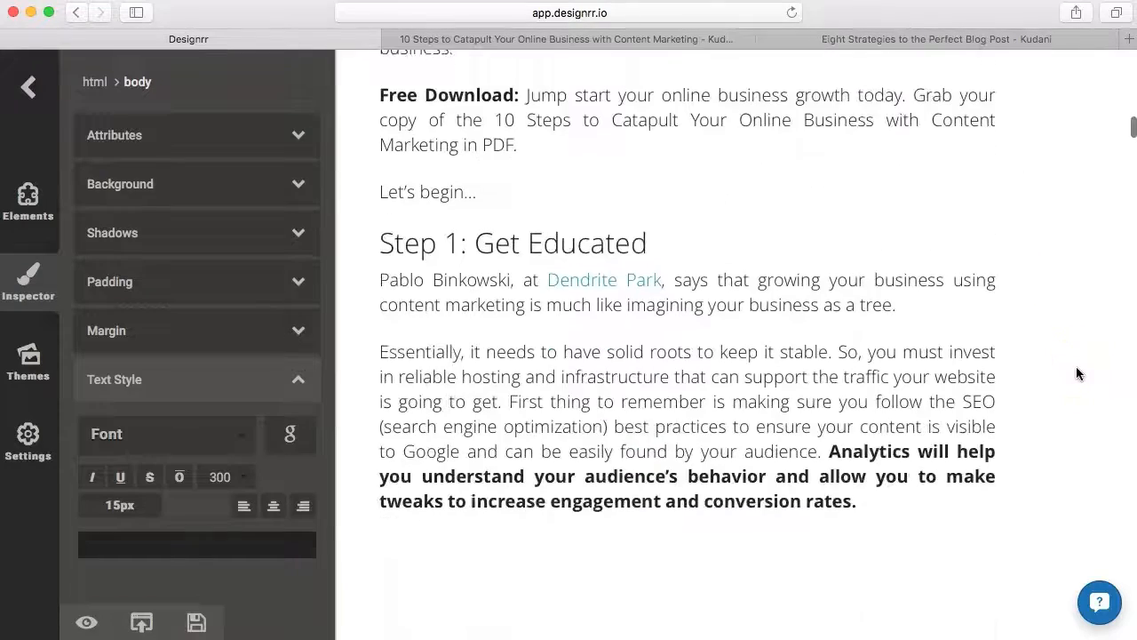
{"action": "scroll", "coordinate": [1076, 366], "scroll_direction": "up", "scroll_amount": 10}
{"action": "left_click", "coordinate": [1072, 352]}
{"action": "scroll", "coordinate": [1071, 352], "scroll_direction": "up", "scroll_amount": 3}
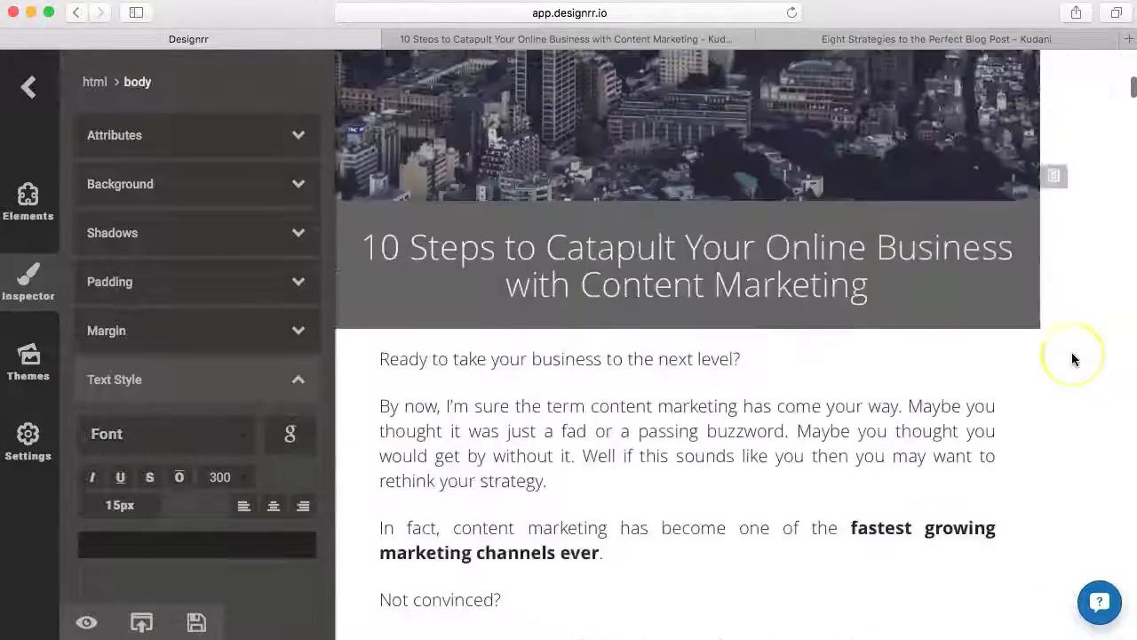
{"action": "scroll", "coordinate": [1072, 355], "scroll_direction": "up", "scroll_amount": 8}
{"action": "scroll", "coordinate": [1072, 356], "scroll_direction": "down", "scroll_amount": 2}
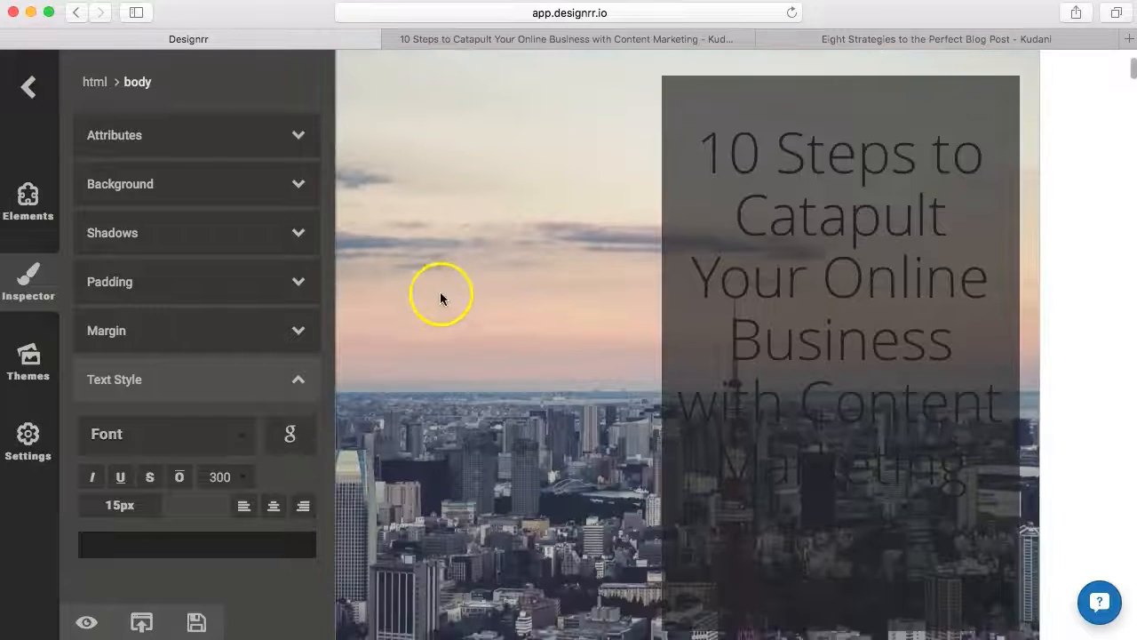
{"action": "scroll", "coordinate": [444, 330], "scroll_direction": "up", "scroll_amount": 3}
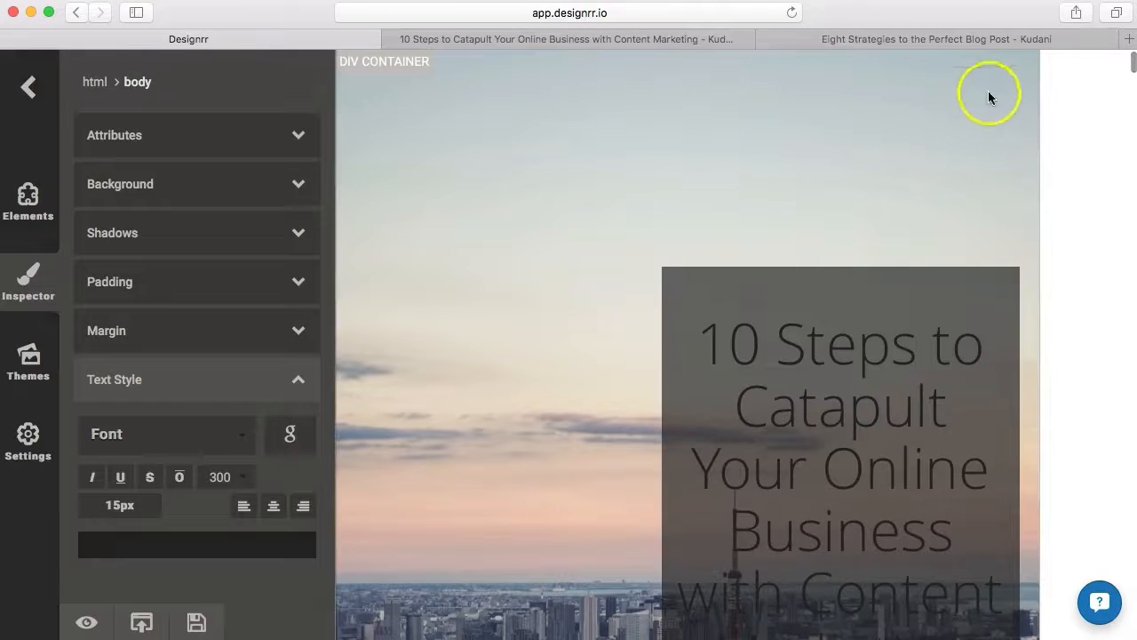
{"action": "left_click", "coordinate": [989, 96]}
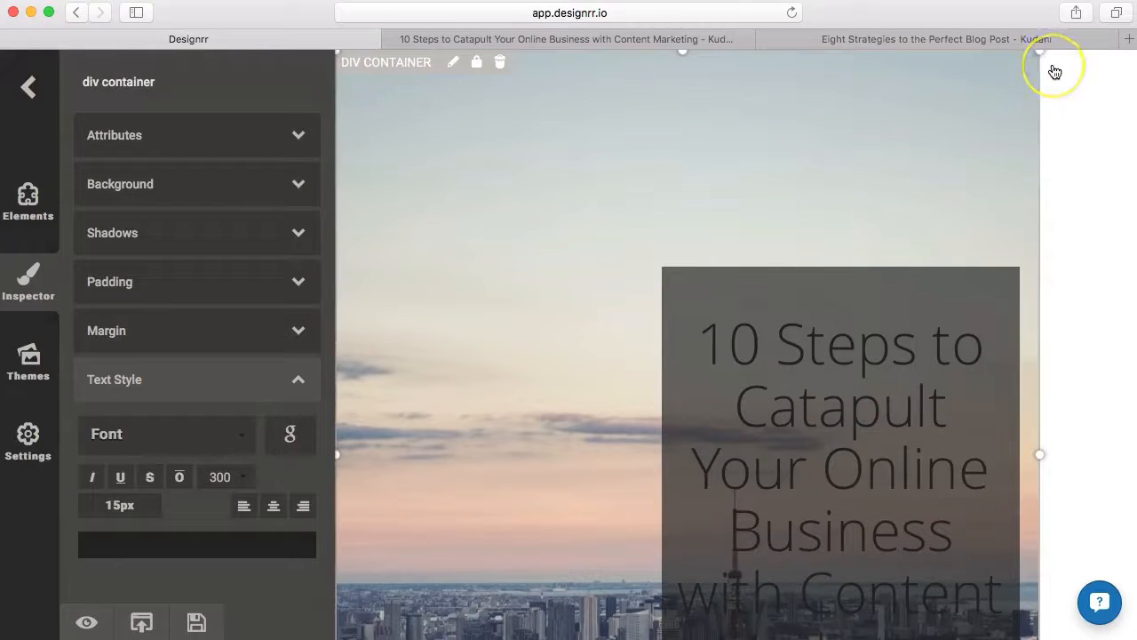
{"action": "left_click", "coordinate": [101, 187]}
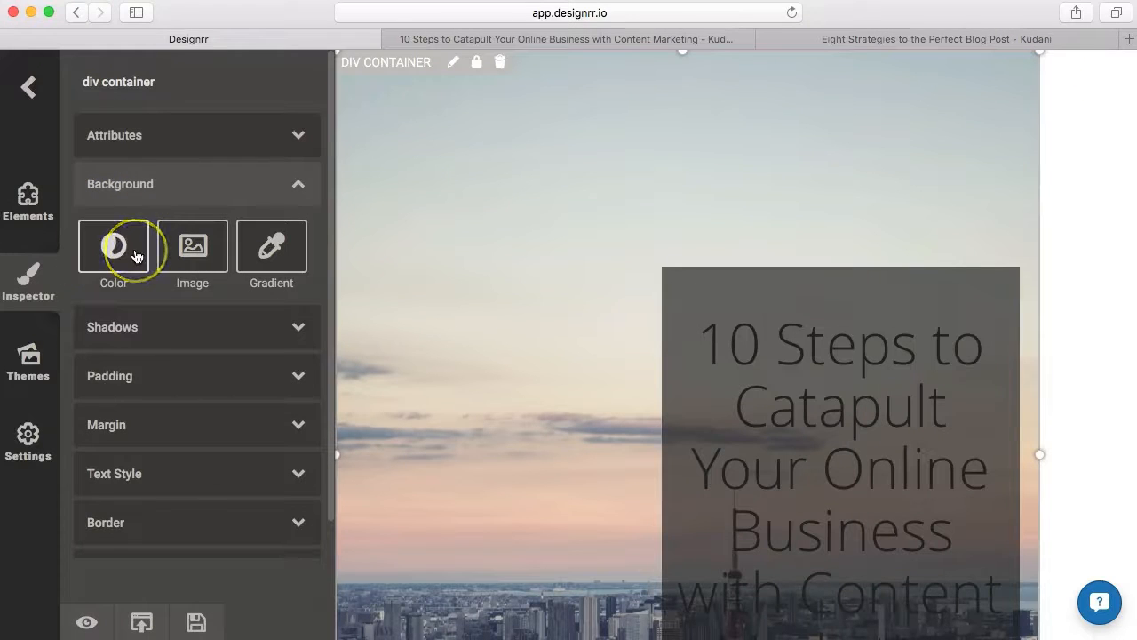
{"action": "left_click", "coordinate": [194, 256]}
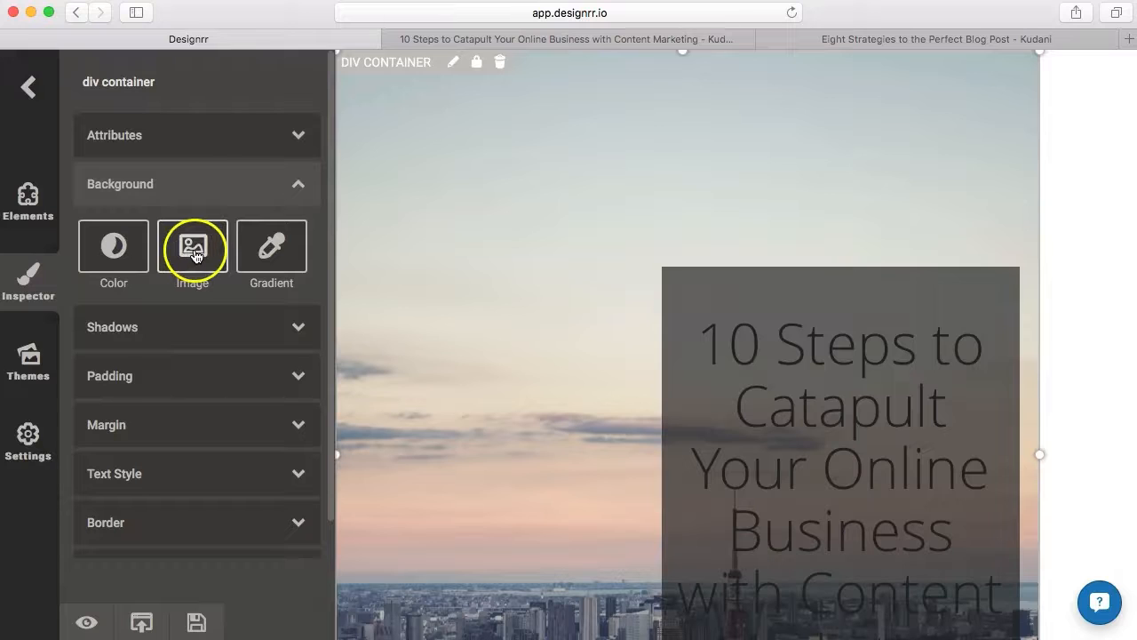
{"action": "left_click", "coordinate": [197, 255]}
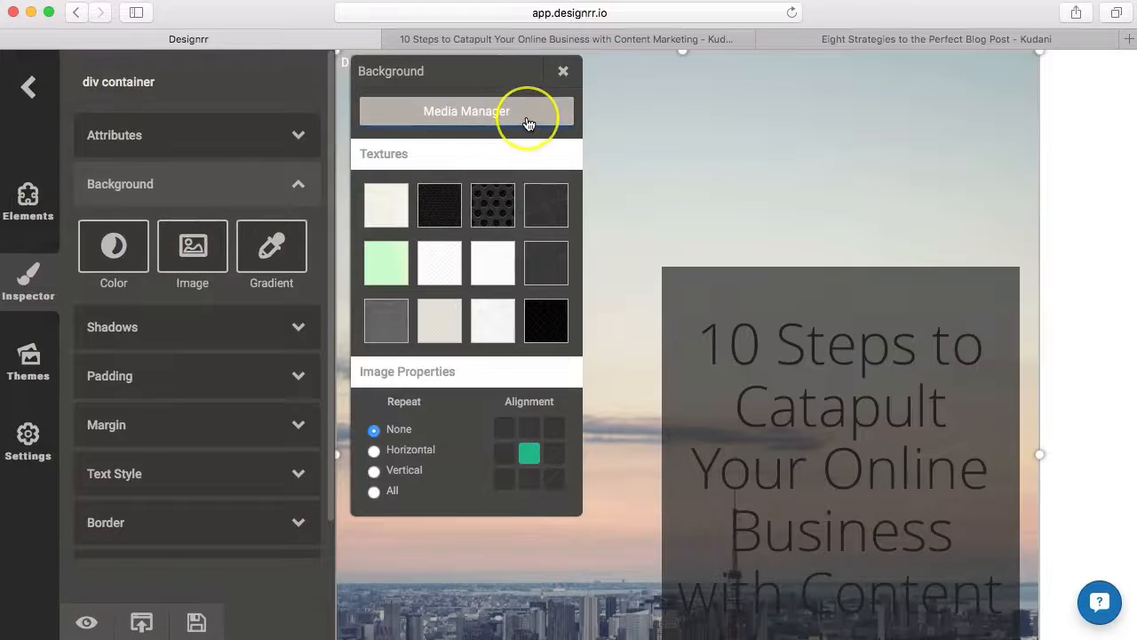
{"action": "left_click", "coordinate": [528, 123]}
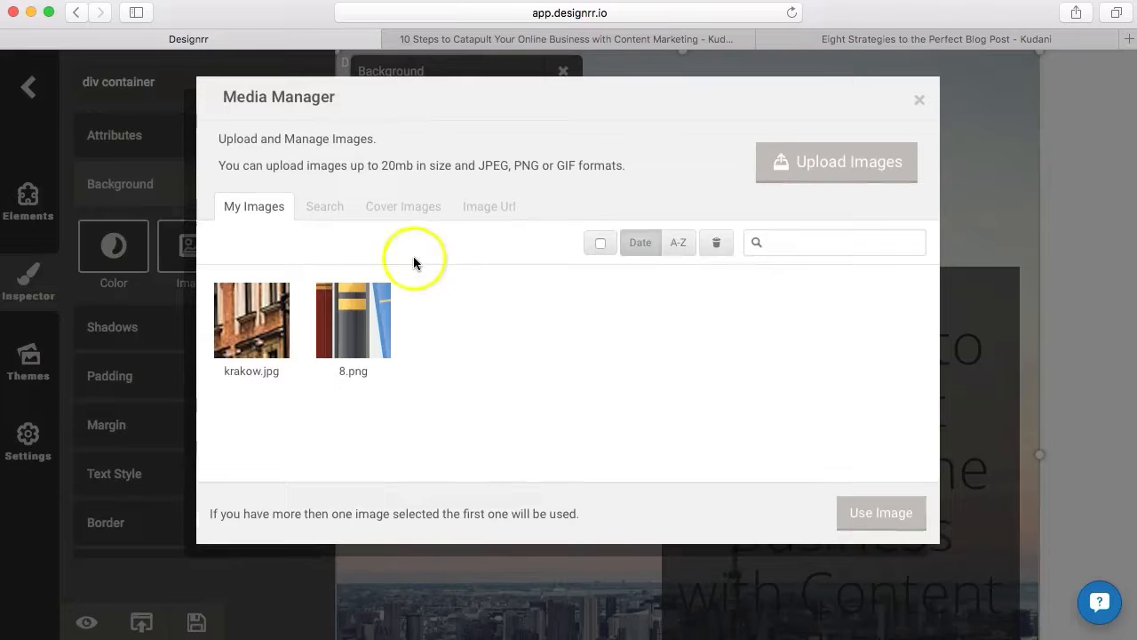
Search the image library for "mountain" and use the photo of the sunlit orange rock dome as the cover background
{"action": "left_click", "coordinate": [324, 208]}
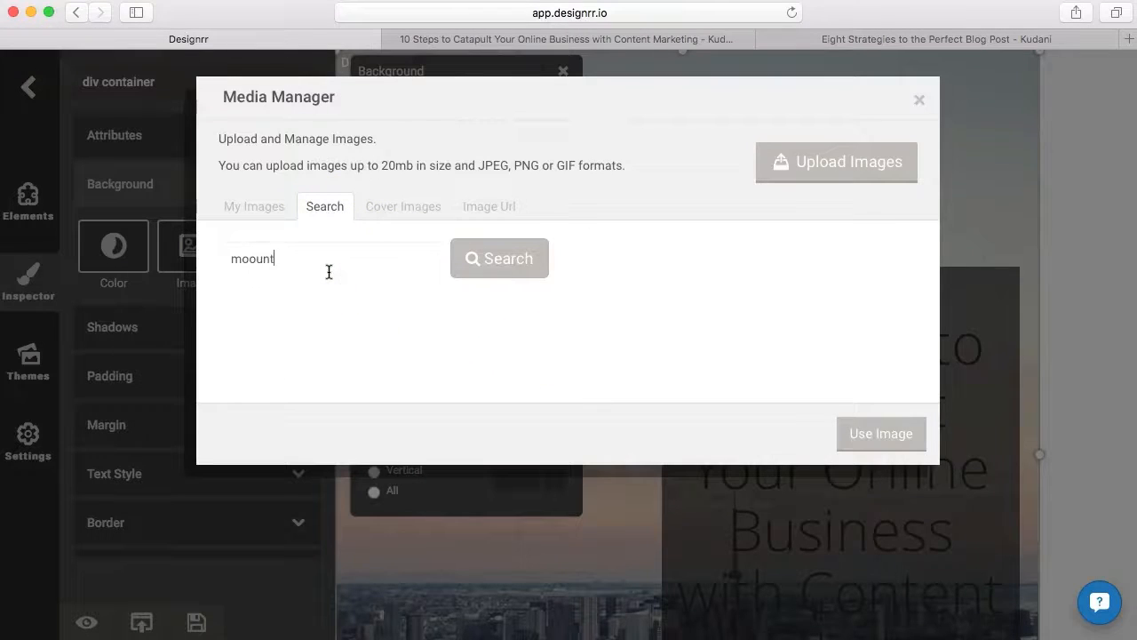
{"action": "left_click", "coordinate": [402, 277]}
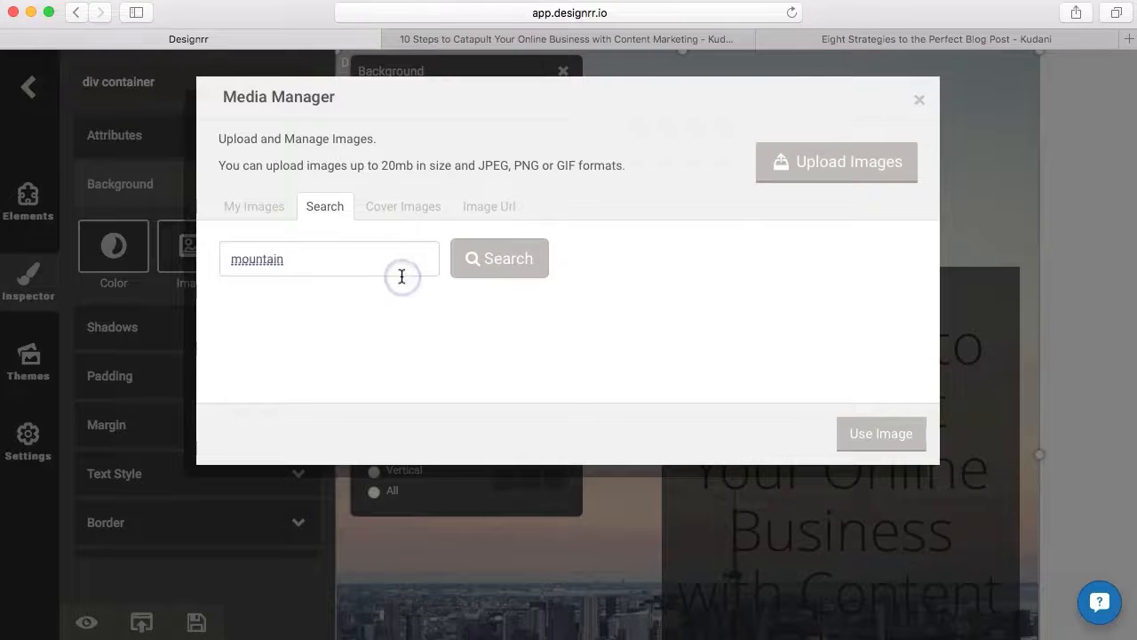
{"action": "left_click", "coordinate": [499, 262]}
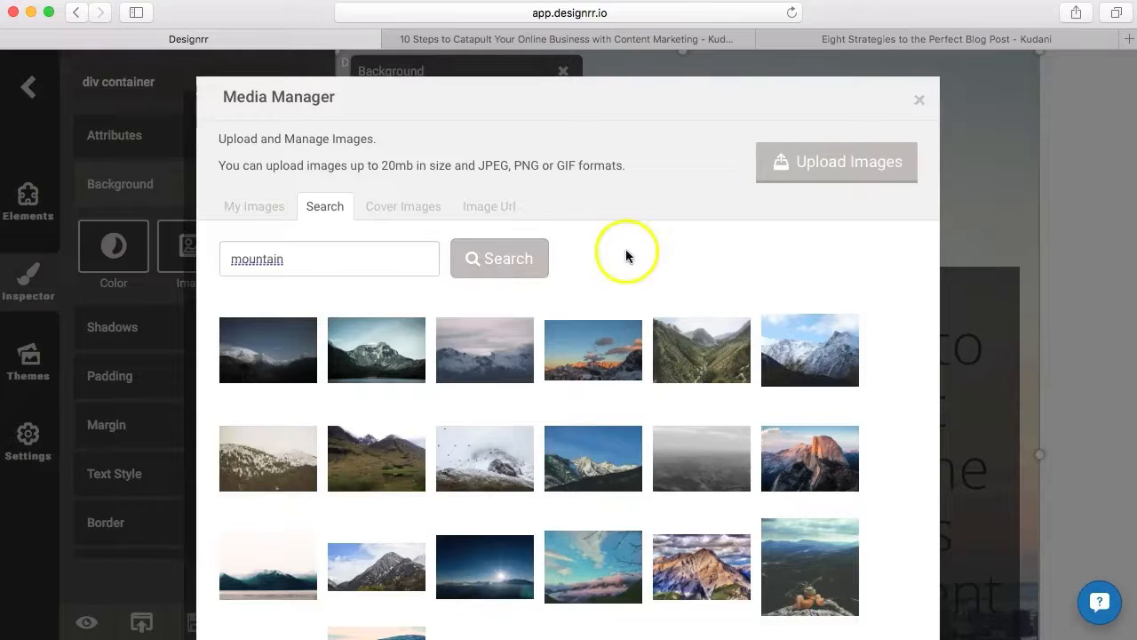
{"action": "scroll", "coordinate": [658, 238], "scroll_direction": "down", "scroll_amount": 2}
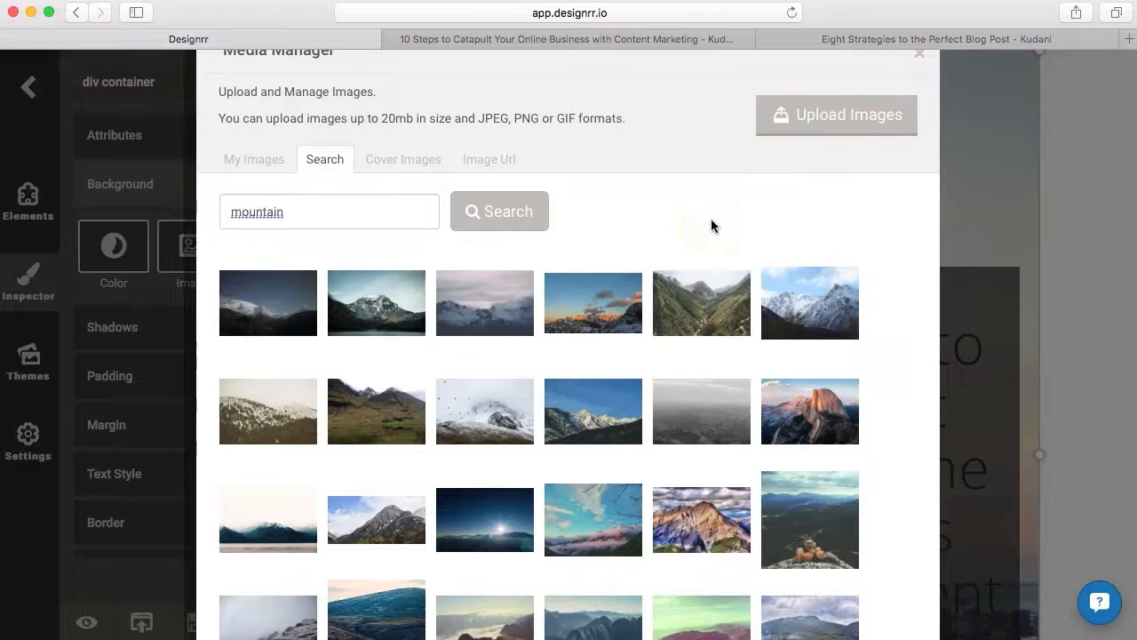
{"action": "scroll", "coordinate": [864, 305], "scroll_direction": "down", "scroll_amount": 2}
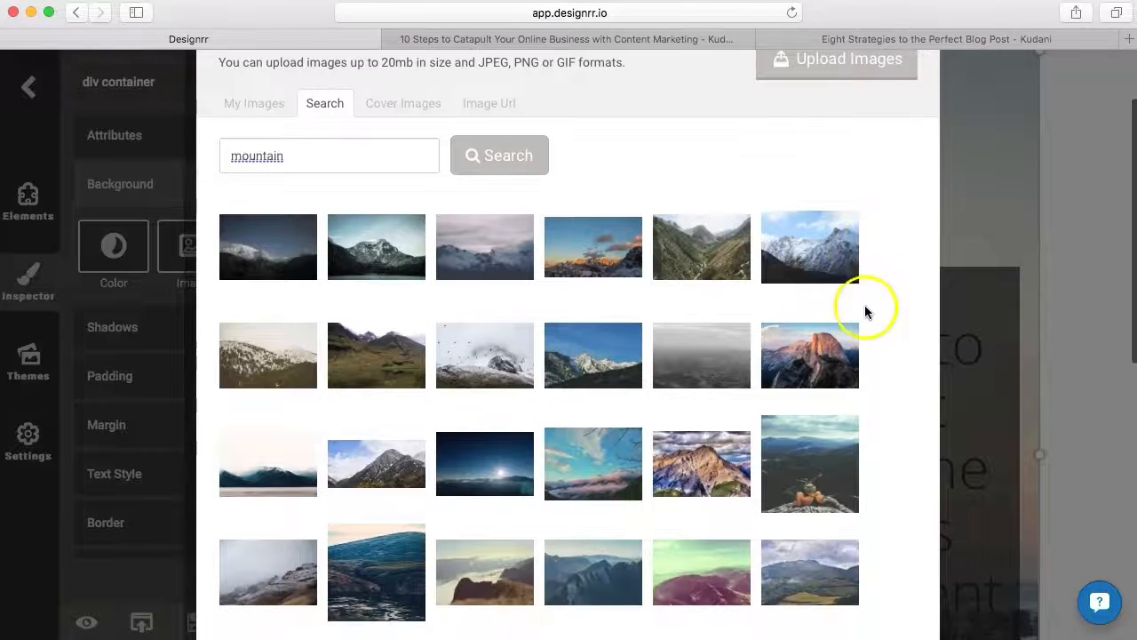
{"action": "scroll", "coordinate": [896, 318], "scroll_direction": "down", "scroll_amount": 2}
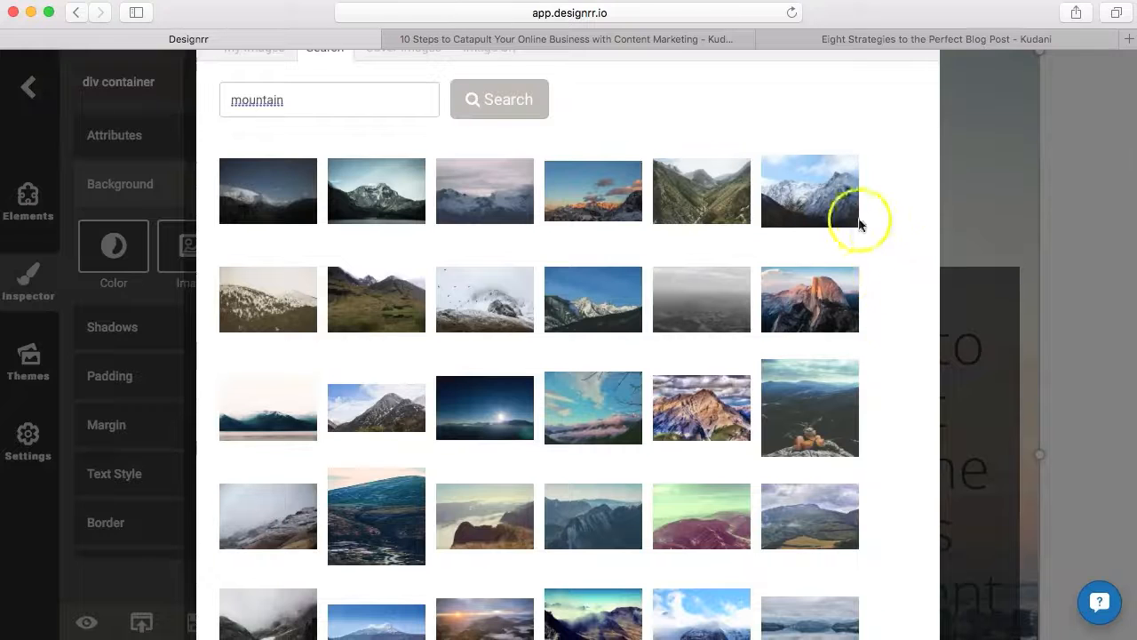
{"action": "left_click", "coordinate": [819, 303]}
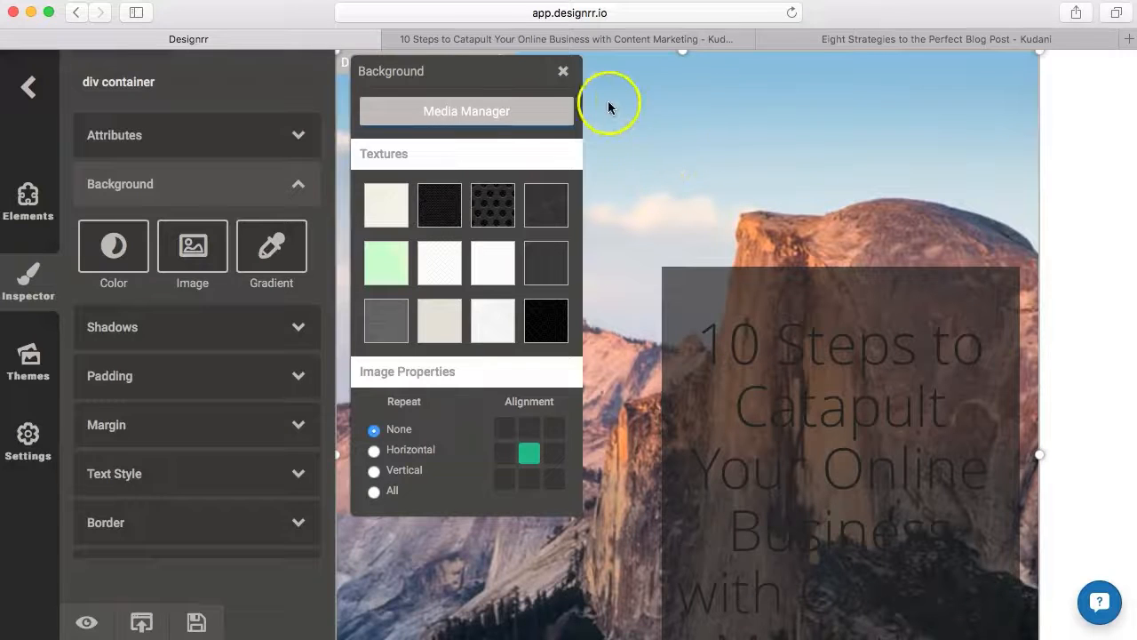
{"action": "left_click", "coordinate": [562, 71]}
{"action": "scroll", "coordinate": [530, 278], "scroll_direction": "down", "scroll_amount": 5}
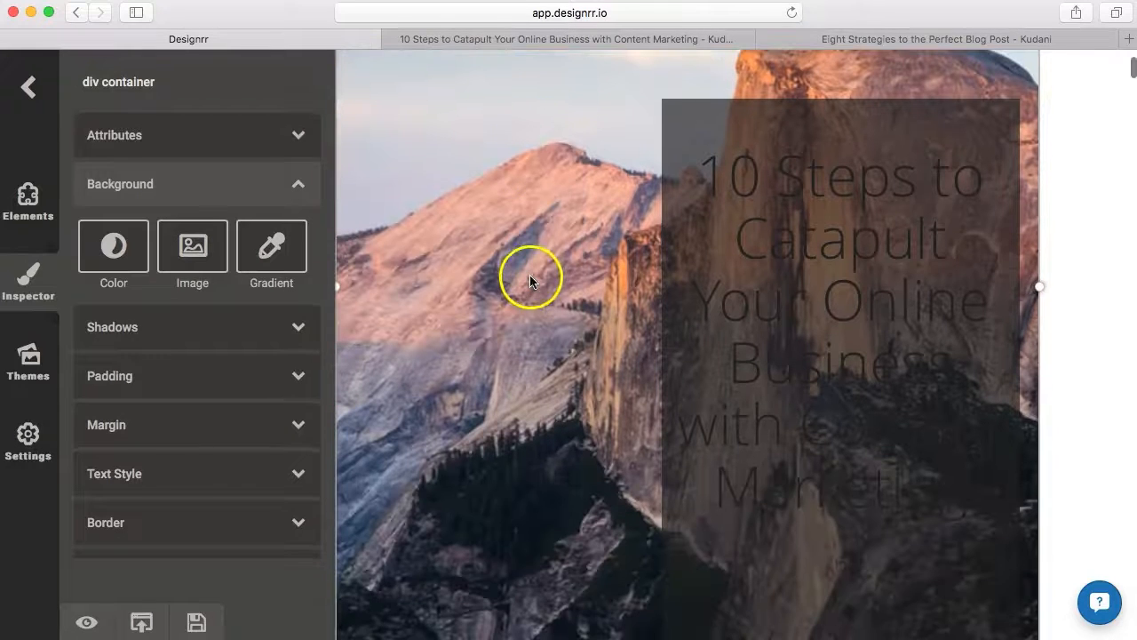
Set the text color of the title heading on the cover page to rgb(236, 236, 236)
{"action": "scroll", "coordinate": [550, 413], "scroll_direction": "down", "scroll_amount": 2}
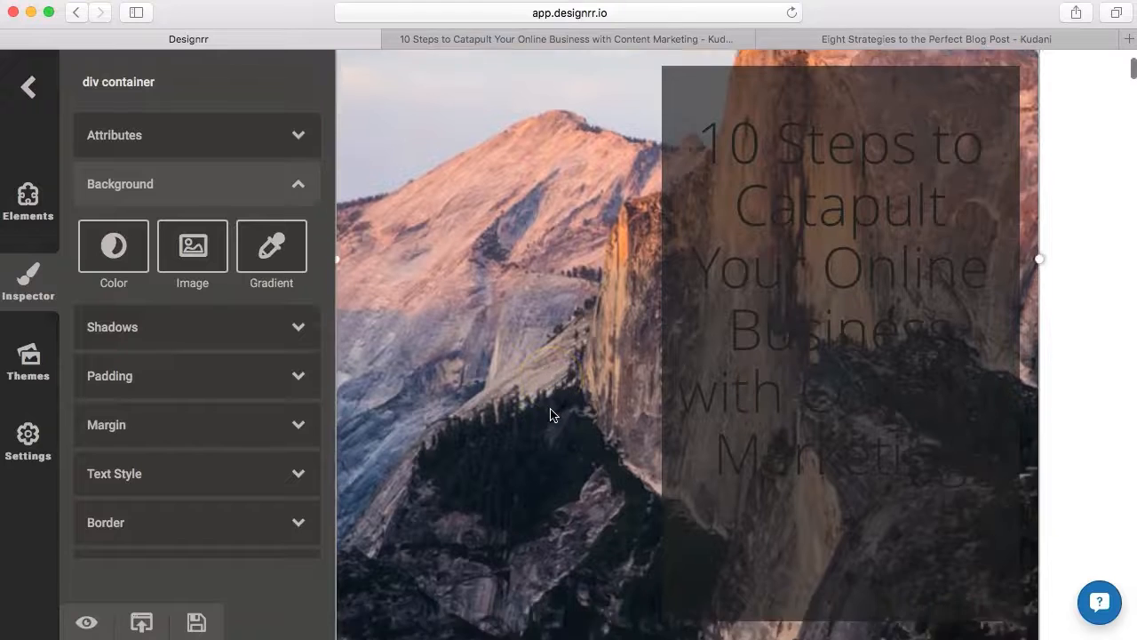
{"action": "scroll", "coordinate": [550, 408], "scroll_direction": "up", "scroll_amount": 3}
{"action": "left_click", "coordinate": [762, 185]}
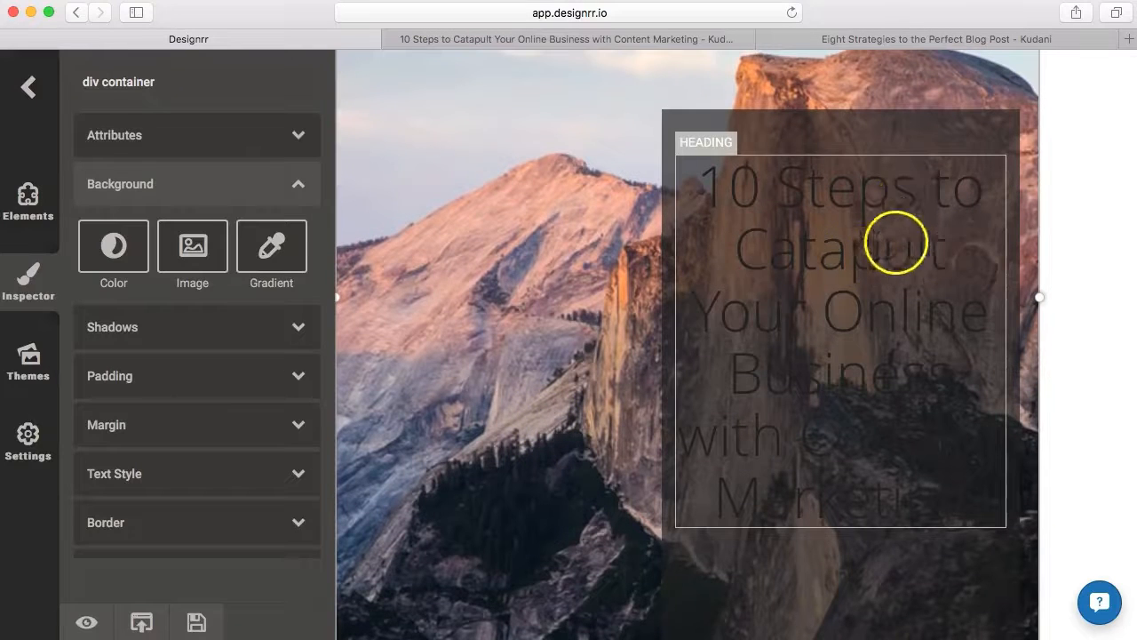
{"action": "left_click", "coordinate": [863, 256]}
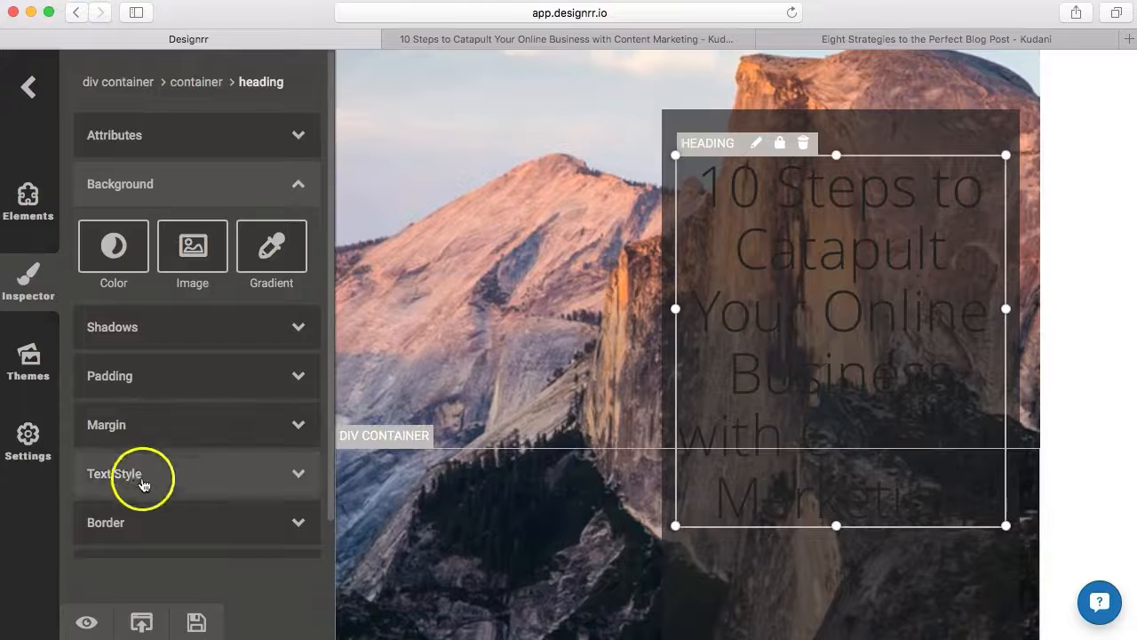
{"action": "left_click", "coordinate": [141, 474]}
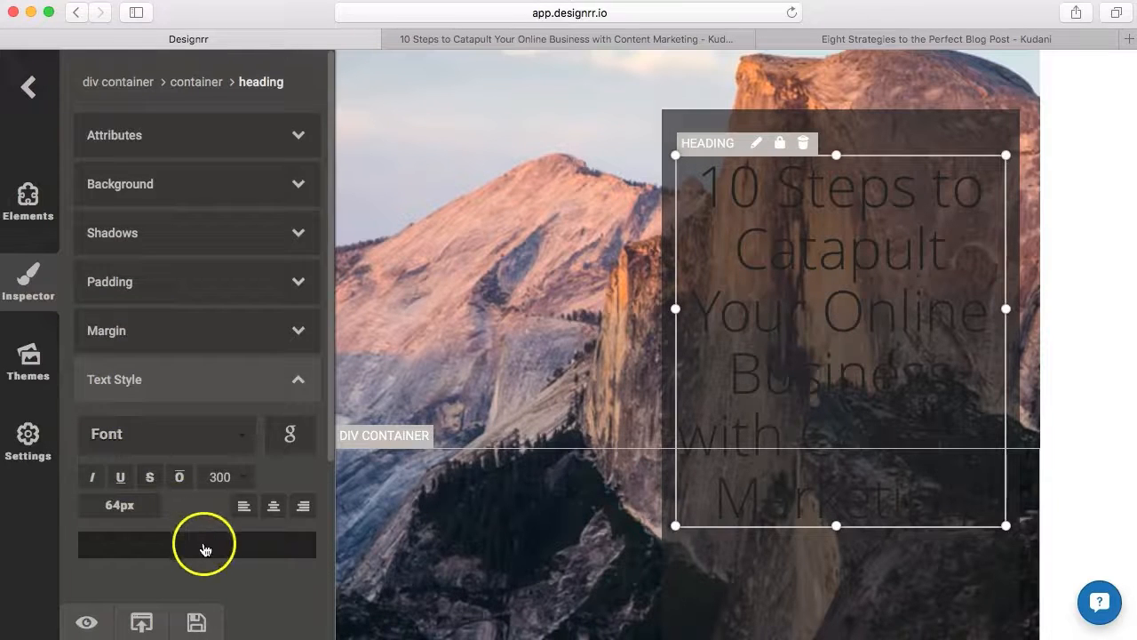
{"action": "left_click", "coordinate": [204, 546]}
{"action": "left_click", "coordinate": [368, 576]}
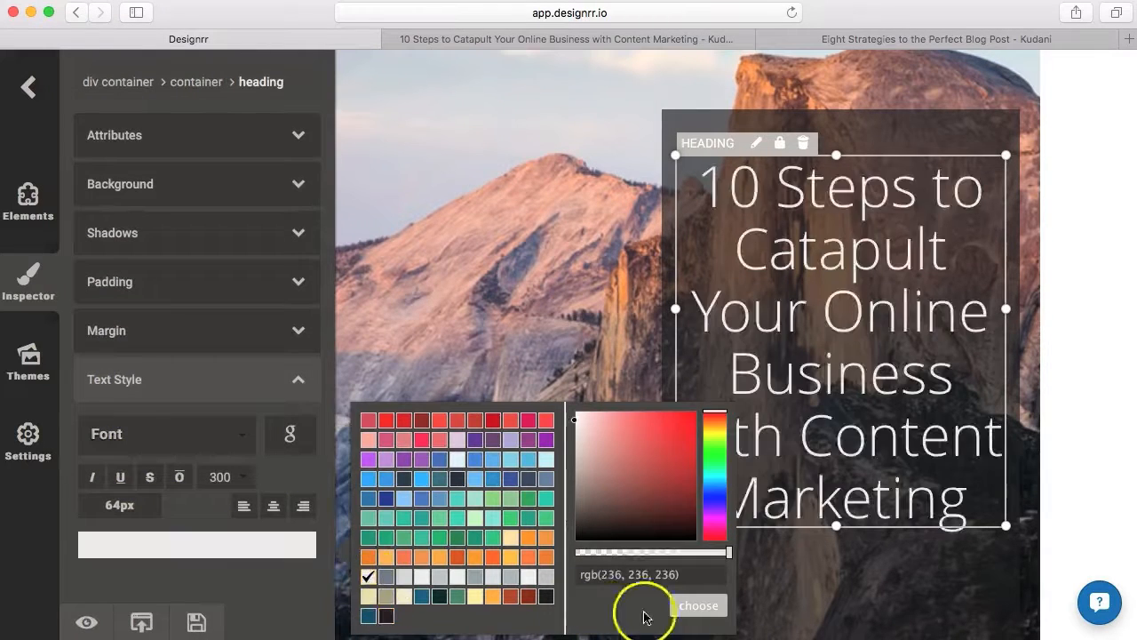
{"action": "left_click", "coordinate": [691, 608]}
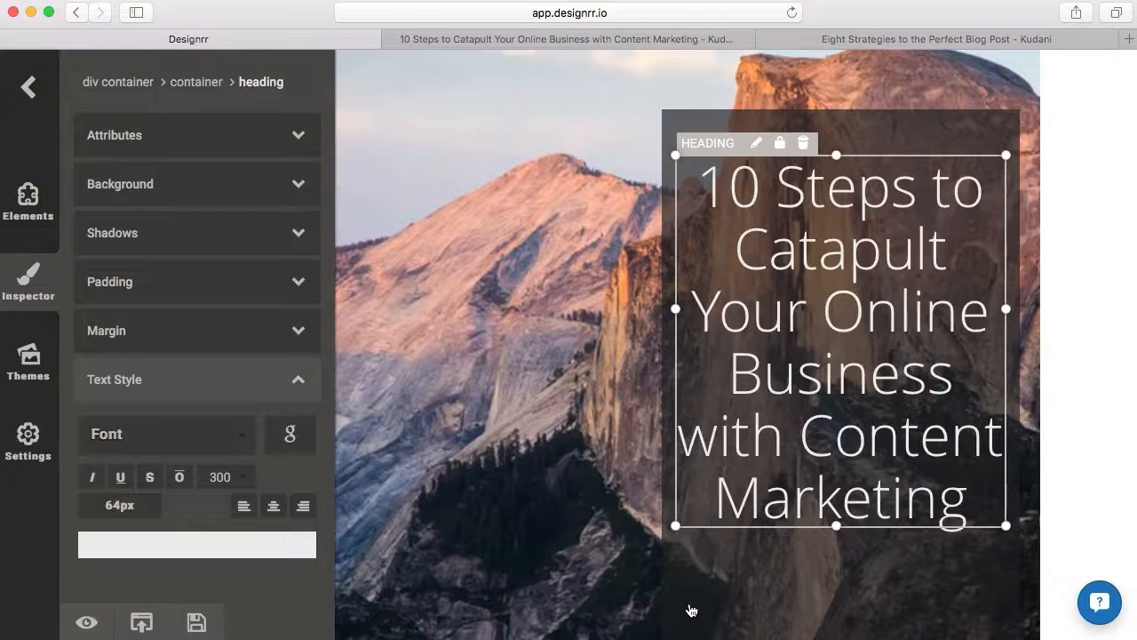
Apply the thin geometric Google font from page 3 of the font list to the cover title and deselect it
{"action": "left_click", "coordinate": [290, 439]}
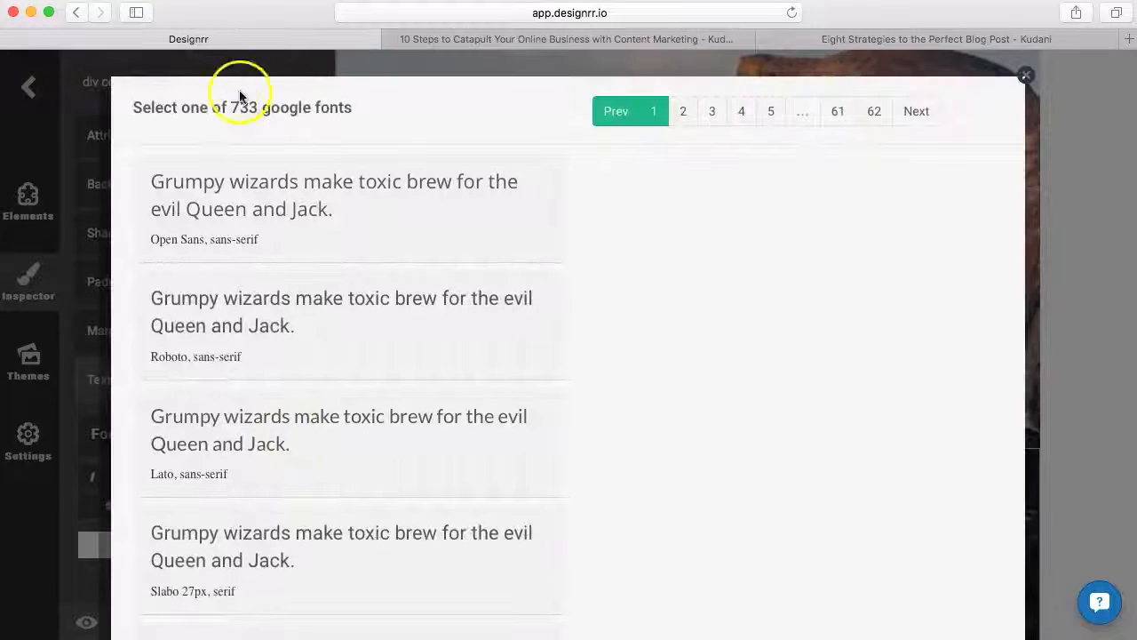
{"action": "left_click", "coordinate": [712, 113]}
{"action": "left_click", "coordinate": [374, 221]}
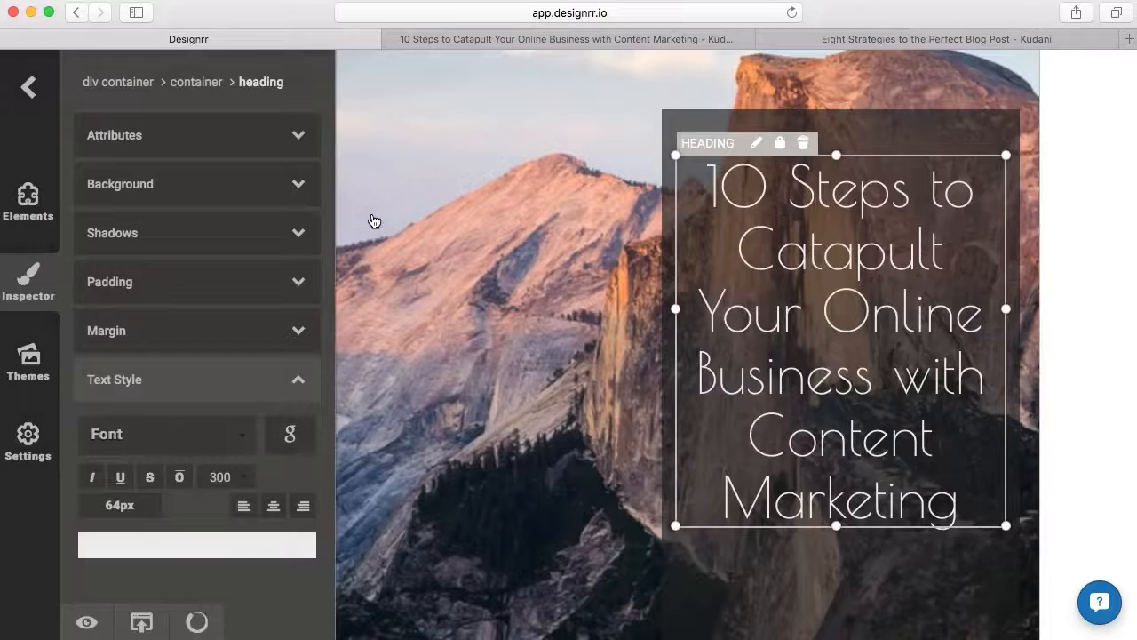
{"action": "left_click", "coordinate": [1110, 227]}
Select the dark translucent container behind the cover title and shorten it by raising its lower edge
{"action": "scroll", "coordinate": [1111, 229], "scroll_direction": "down", "scroll_amount": 3}
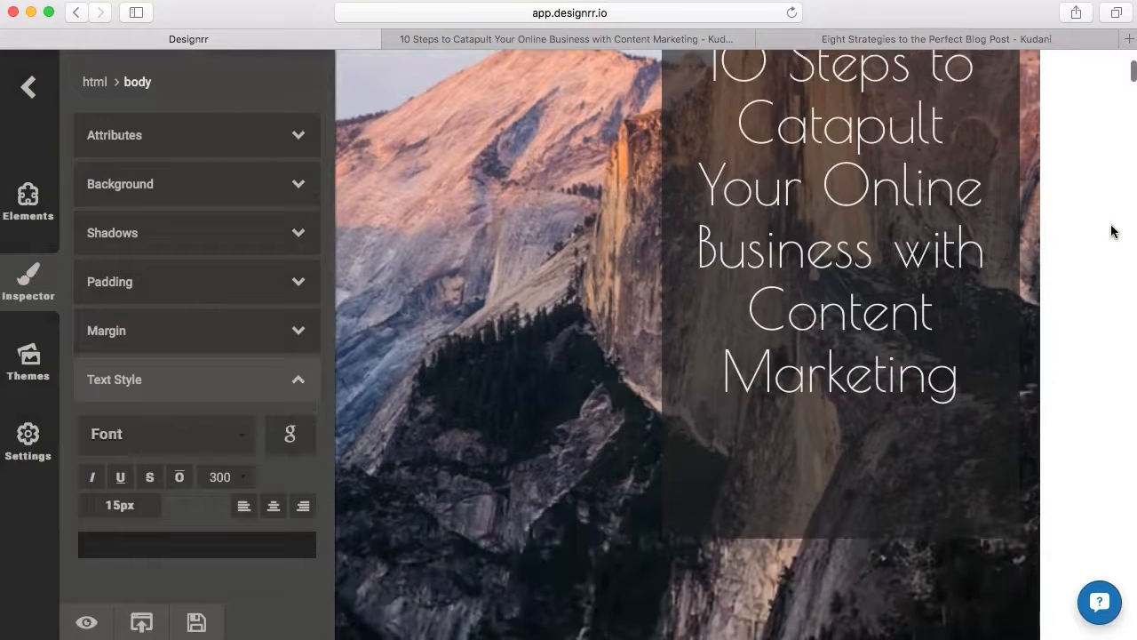
{"action": "scroll", "coordinate": [1102, 270], "scroll_direction": "up", "scroll_amount": 1}
{"action": "scroll", "coordinate": [1043, 355], "scroll_direction": "down", "scroll_amount": 2}
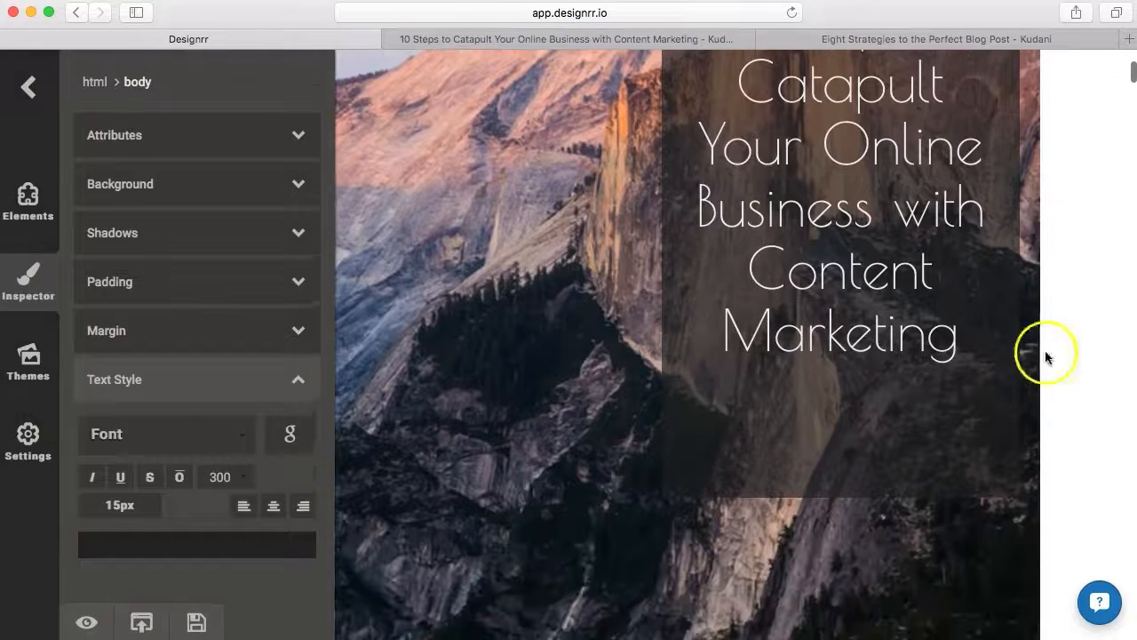
{"action": "left_click", "coordinate": [918, 447]}
{"action": "left_click_drag", "start_coordinate": [835, 496], "coordinate": [837, 409]}
Replace the "author" placeholder heading near the bottom of the cover image with the author's full name
{"action": "scroll", "coordinate": [864, 477], "scroll_direction": "down", "scroll_amount": 3}
{"action": "scroll", "coordinate": [863, 478], "scroll_direction": "down", "scroll_amount": 2}
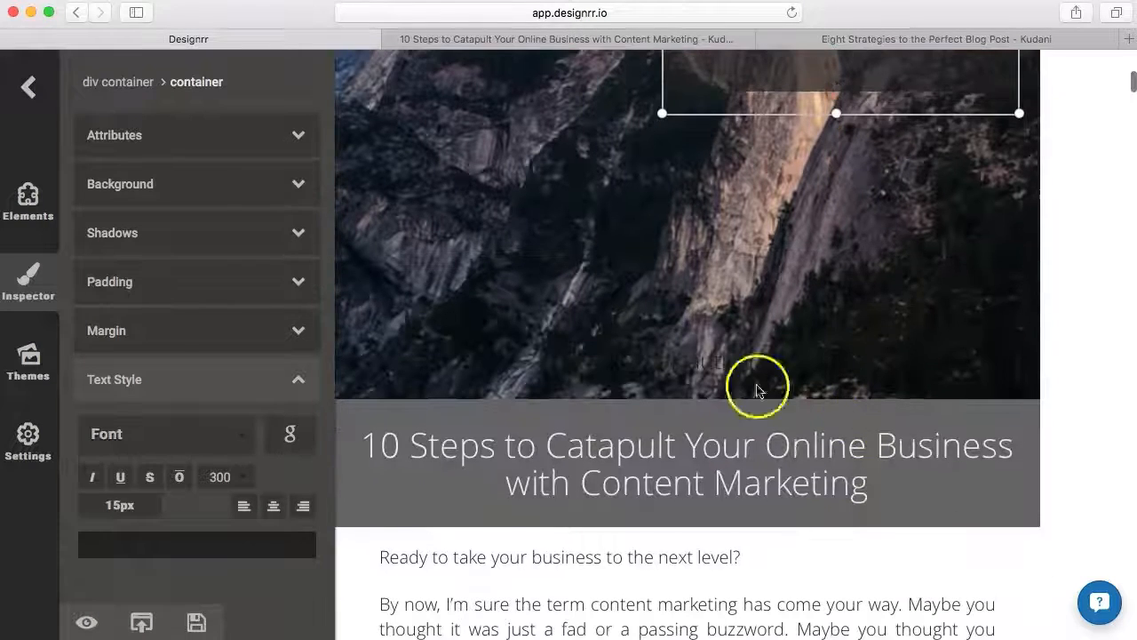
{"action": "left_click", "coordinate": [682, 341]}
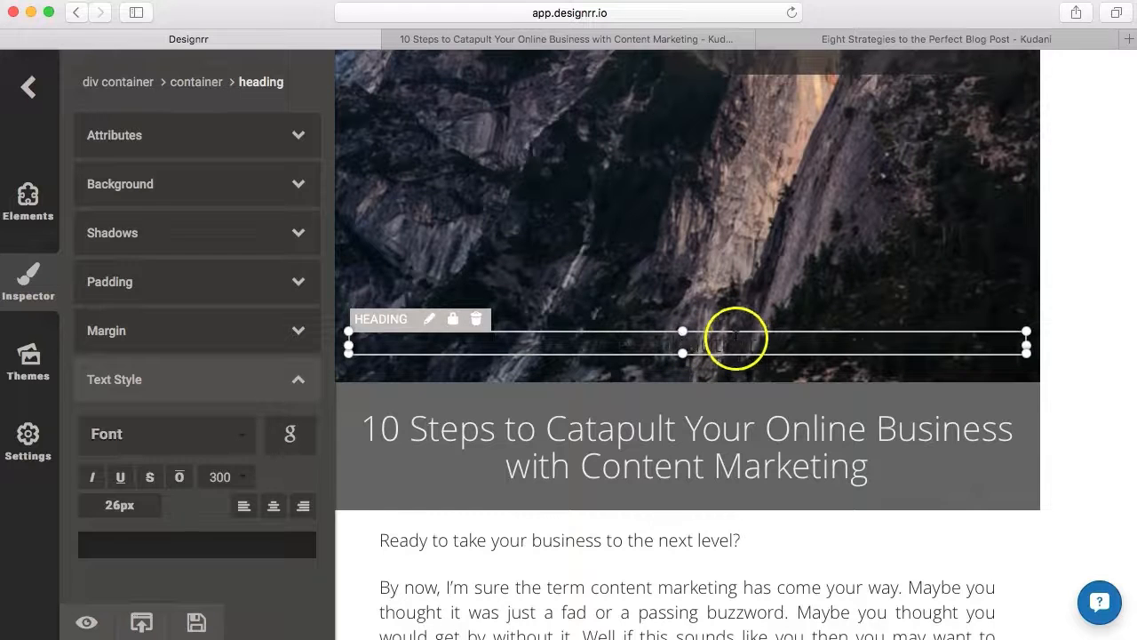
{"action": "double_click", "coordinate": [711, 340]}
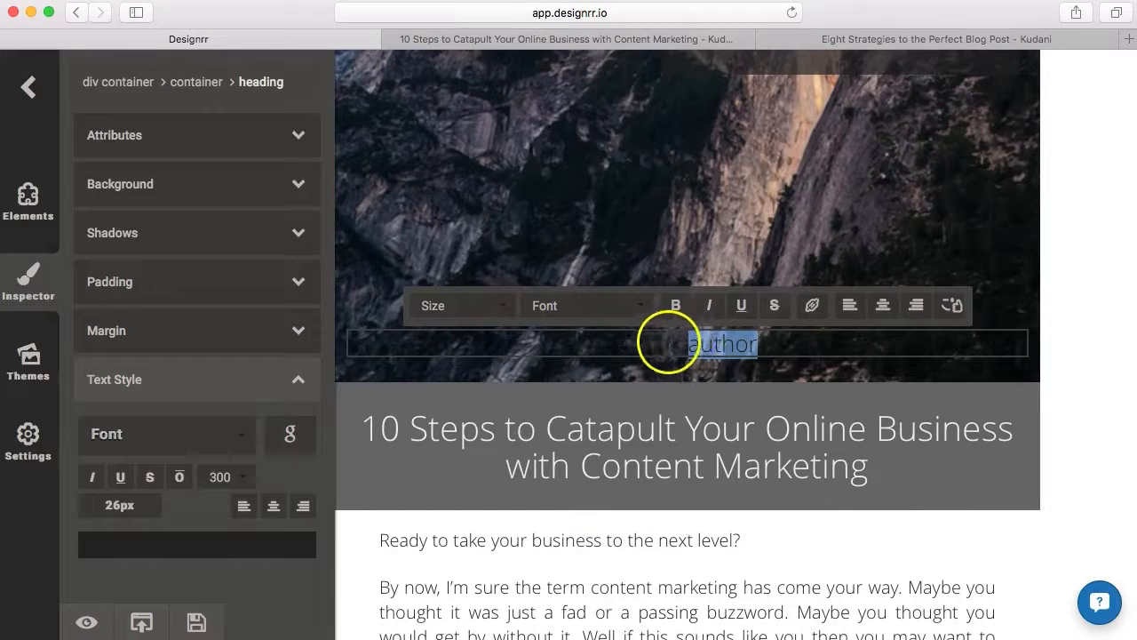
{"action": "left_click_drag", "start_coordinate": [668, 343], "coordinate": [670, 343]}
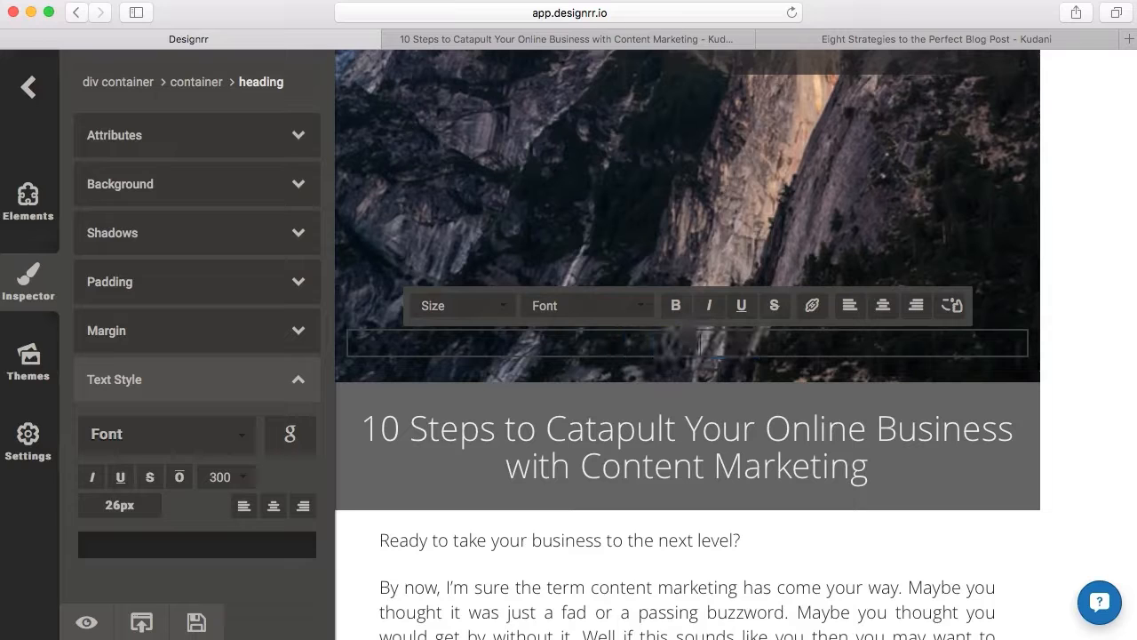
Set the text color of the author name heading to rgb(236, 236, 236) and deselect it
{"action": "left_click", "coordinate": [151, 543]}
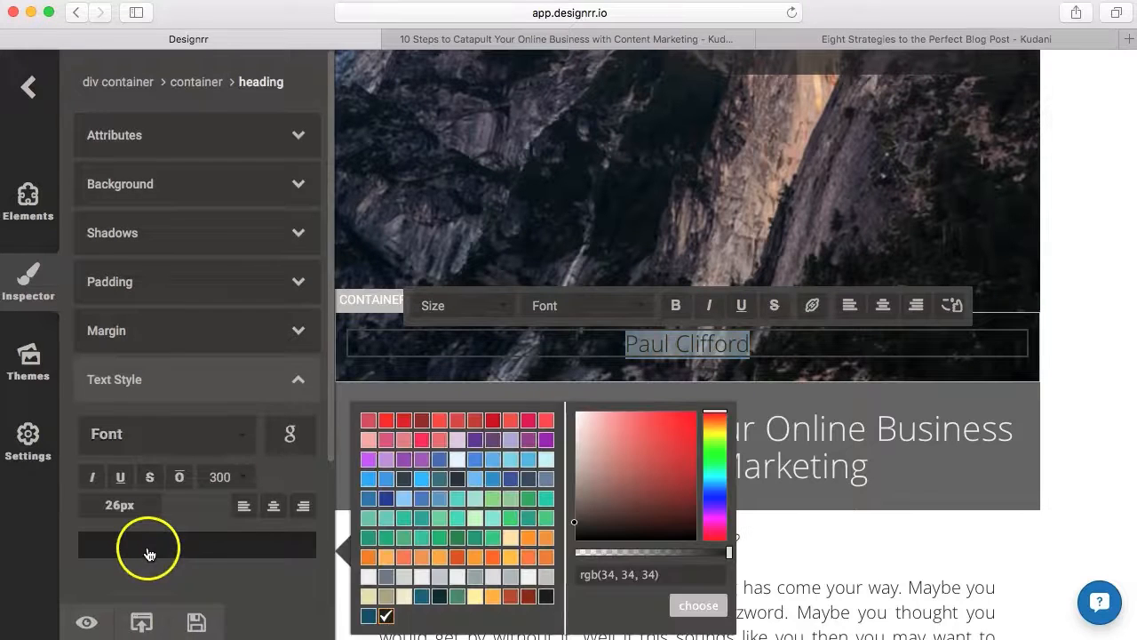
{"action": "left_click", "coordinate": [368, 576]}
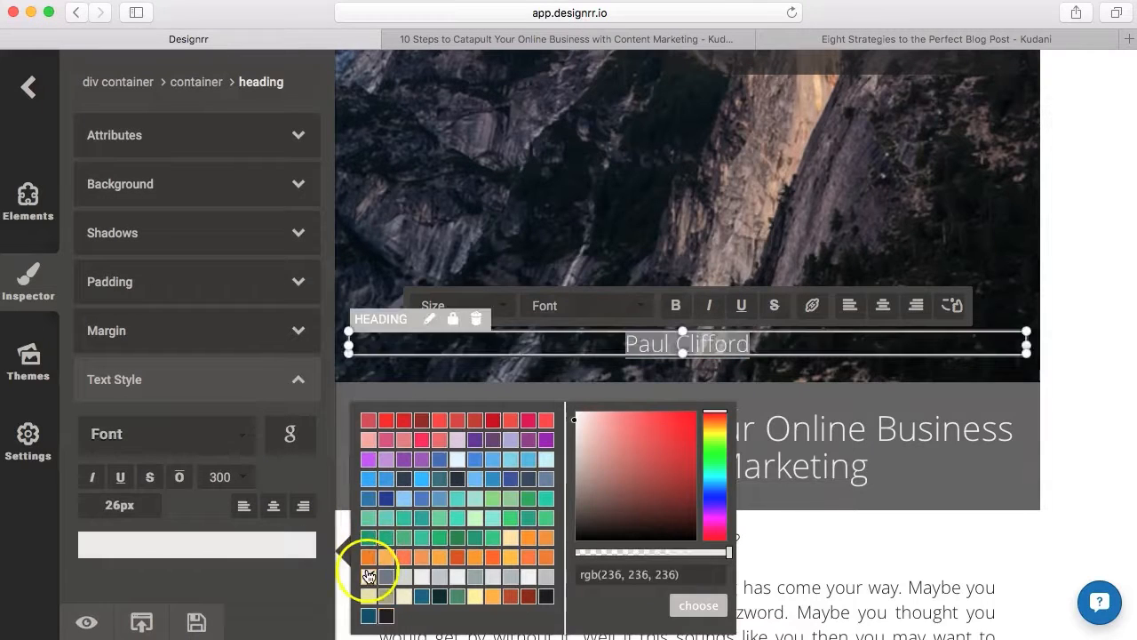
{"action": "left_click", "coordinate": [698, 605]}
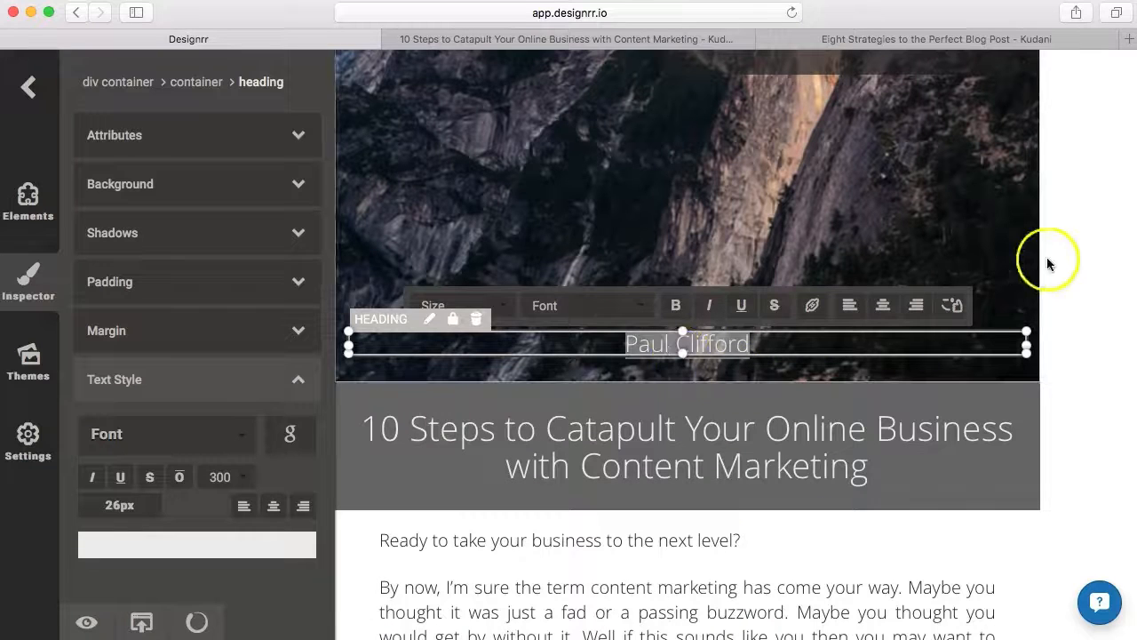
{"action": "left_click", "coordinate": [1076, 248]}
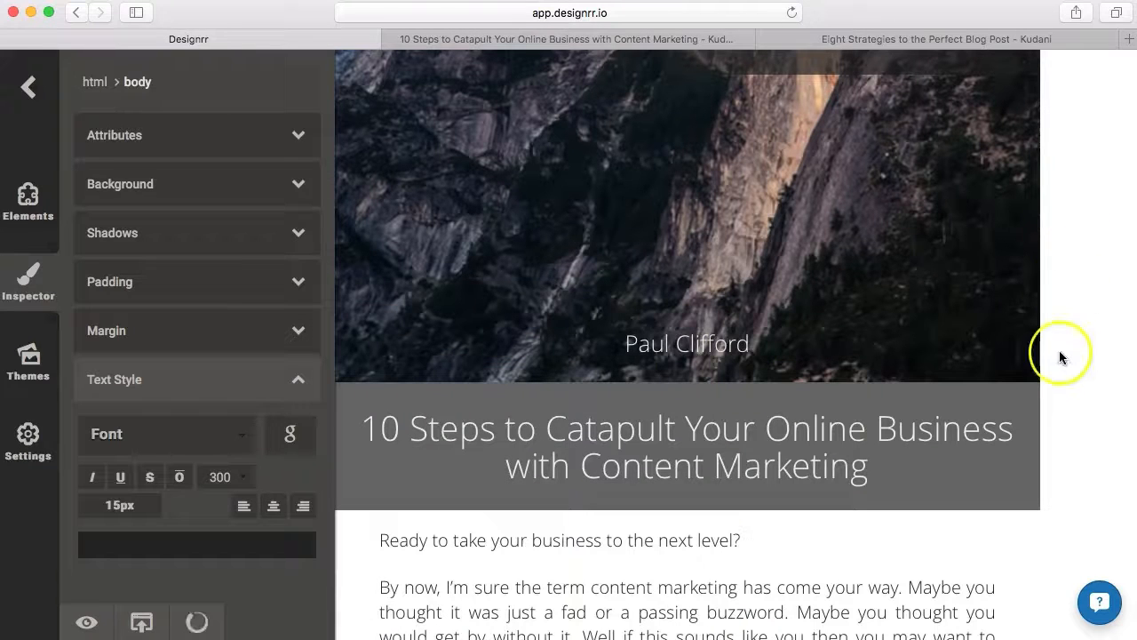
Review the ebook's inner pages, checking the body text, infographic and repeated page header banners
{"action": "scroll", "coordinate": [1061, 357], "scroll_direction": "down", "scroll_amount": 10}
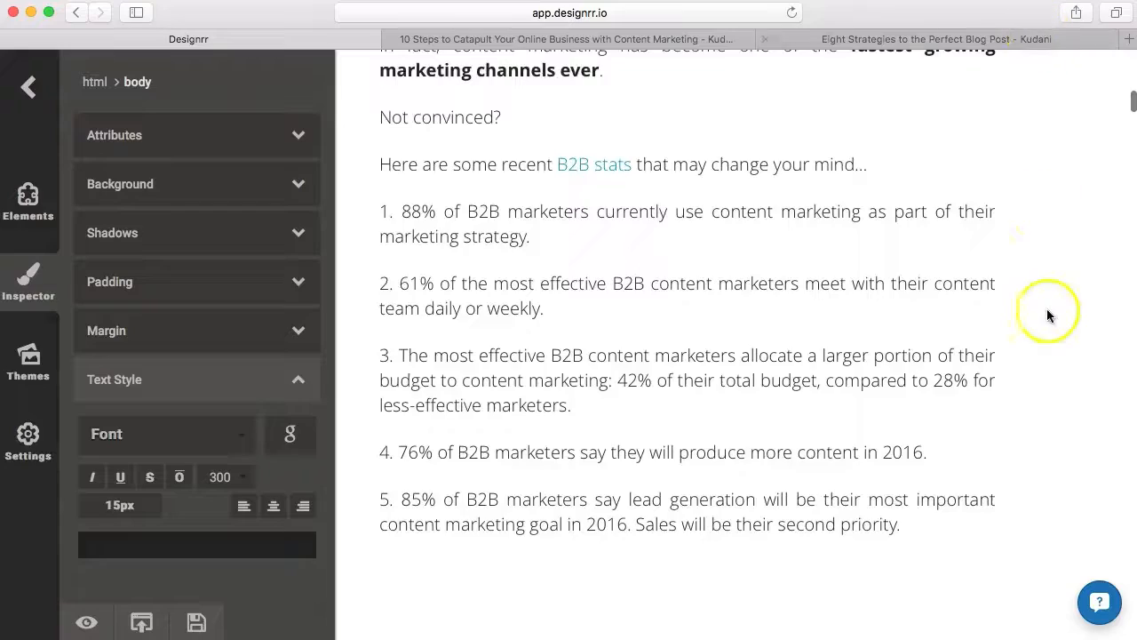
{"action": "scroll", "coordinate": [1045, 320], "scroll_direction": "down", "scroll_amount": 12}
{"action": "scroll", "coordinate": [1054, 388], "scroll_direction": "down", "scroll_amount": 5}
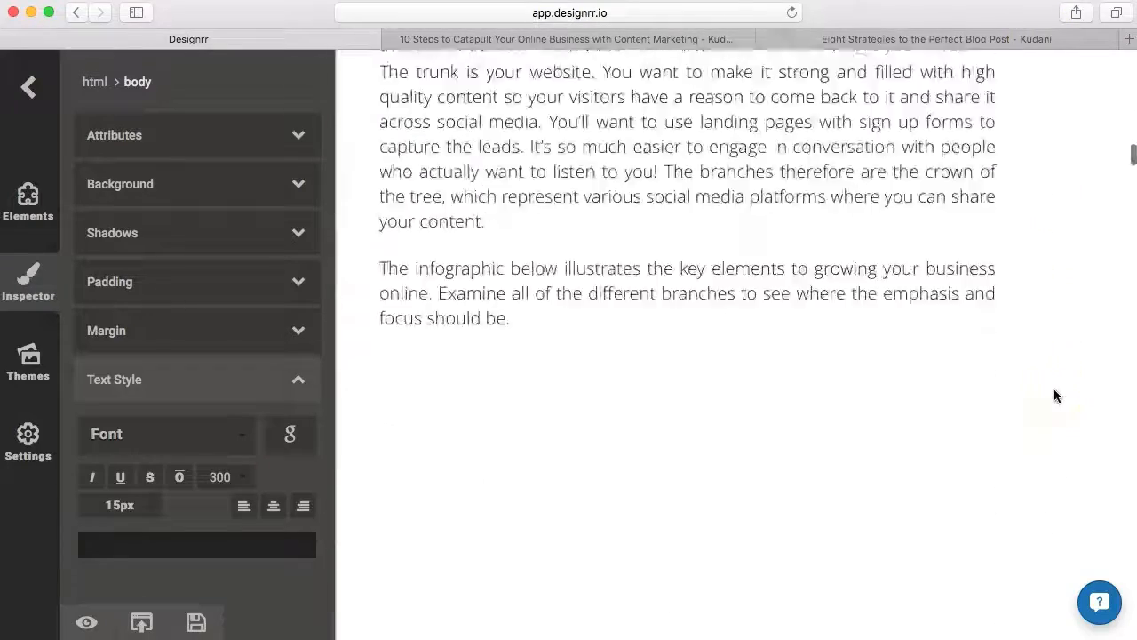
{"action": "scroll", "coordinate": [1053, 427], "scroll_direction": "down", "scroll_amount": 15}
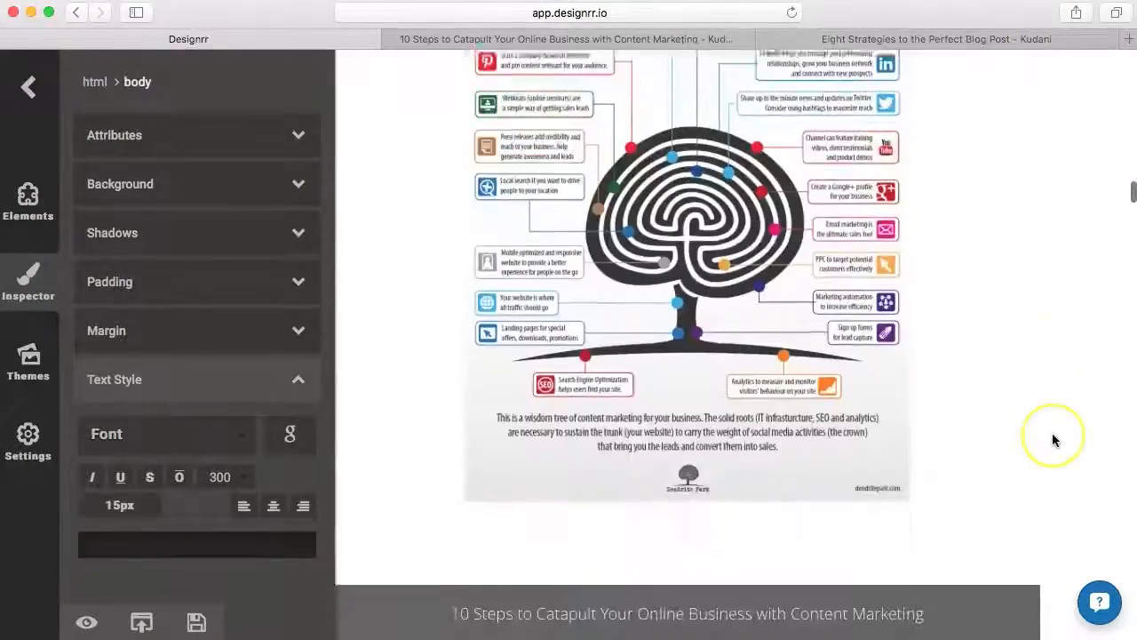
{"action": "scroll", "coordinate": [1066, 434], "scroll_direction": "down", "scroll_amount": 12}
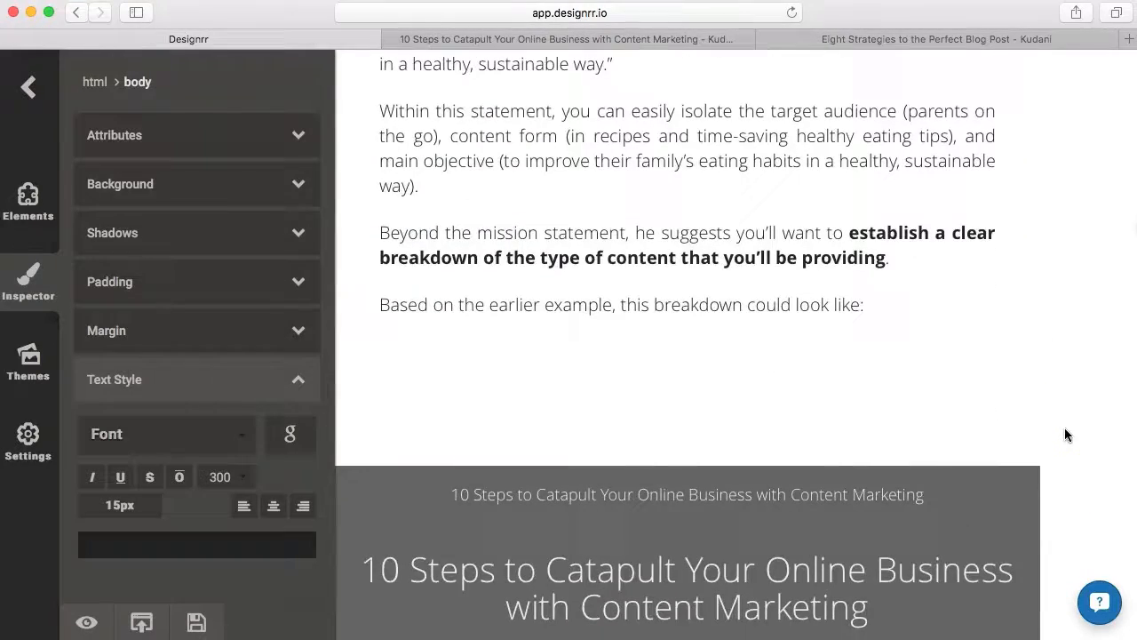
{"action": "scroll", "coordinate": [1088, 258], "scroll_direction": "up", "scroll_amount": 15}
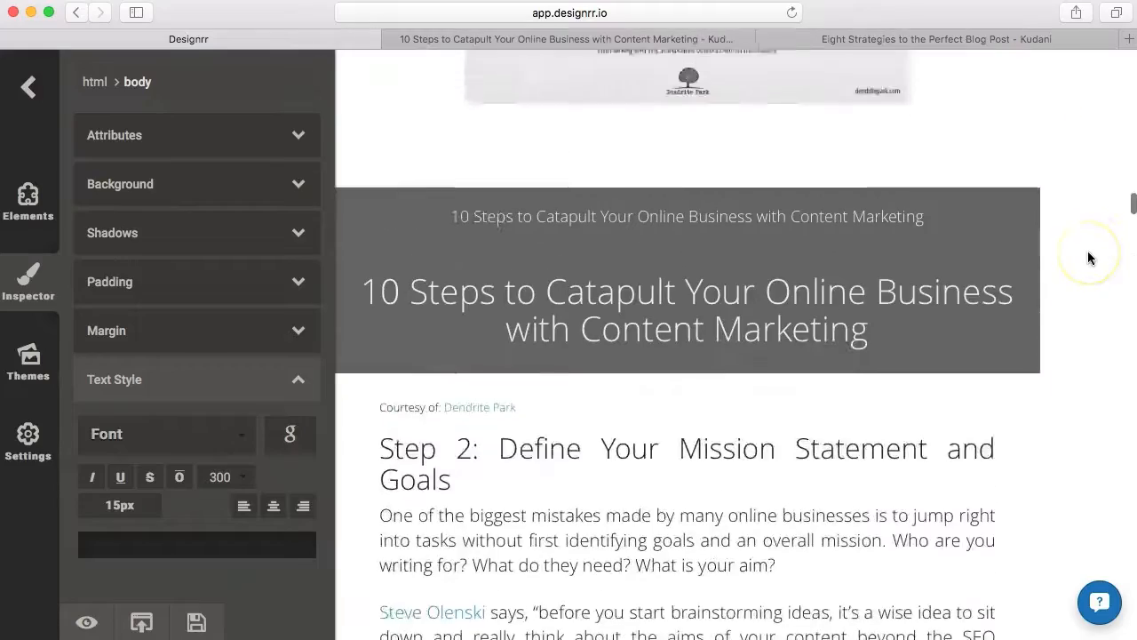
{"action": "scroll", "coordinate": [1088, 258], "scroll_direction": "up", "scroll_amount": 15}
{"action": "scroll", "coordinate": [1087, 258], "scroll_direction": "down", "scroll_amount": 20}
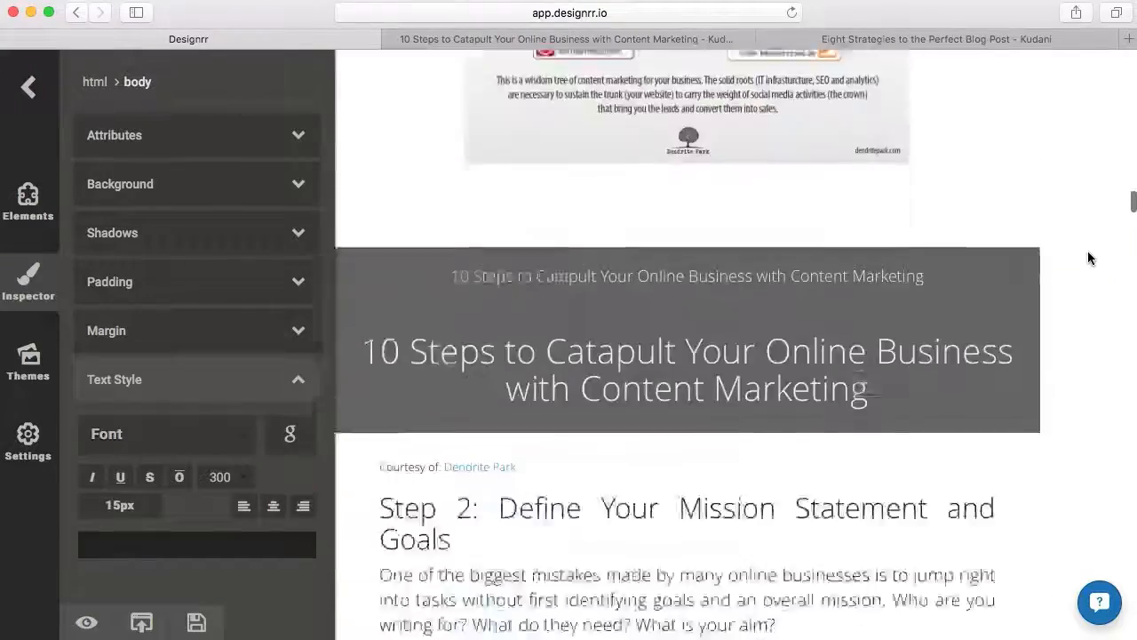
{"action": "scroll", "coordinate": [1089, 253], "scroll_direction": "down", "scroll_amount": 20}
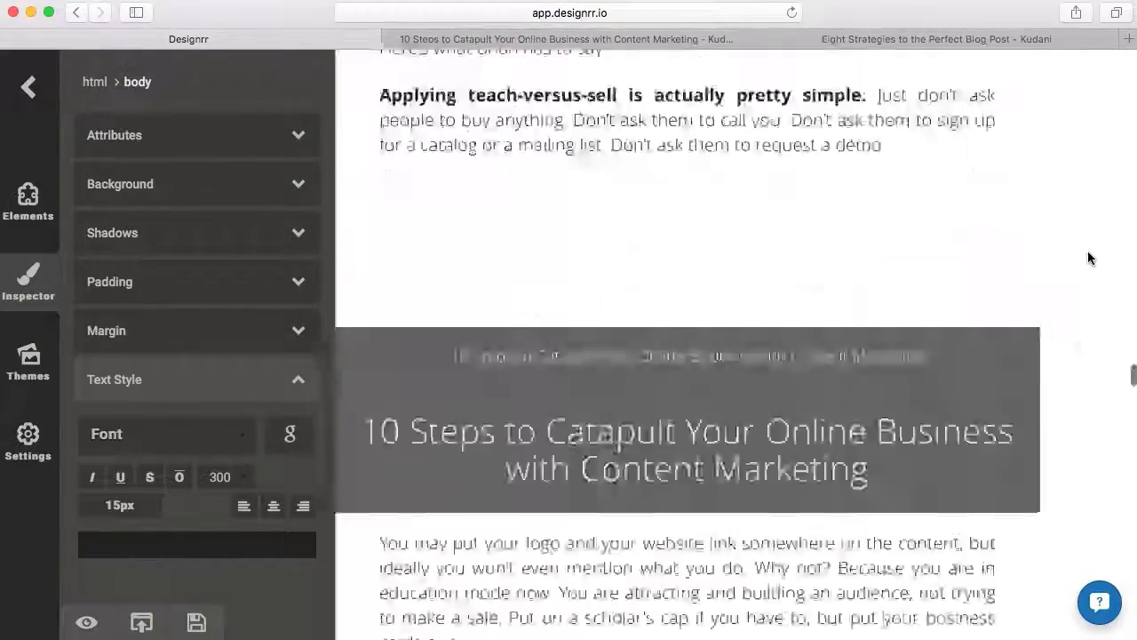
Delete the "Next Step: Download this article in a PDF" heading below the Final Thoughts section
{"action": "scroll", "coordinate": [1088, 253], "scroll_direction": "down", "scroll_amount": 20}
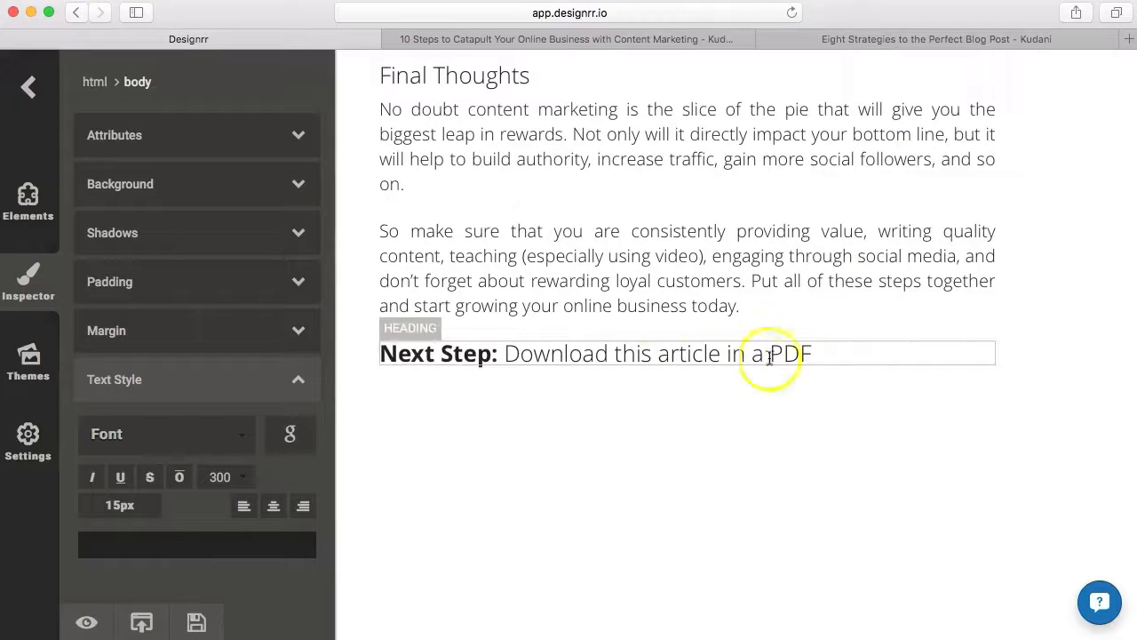
{"action": "left_click", "coordinate": [576, 344]}
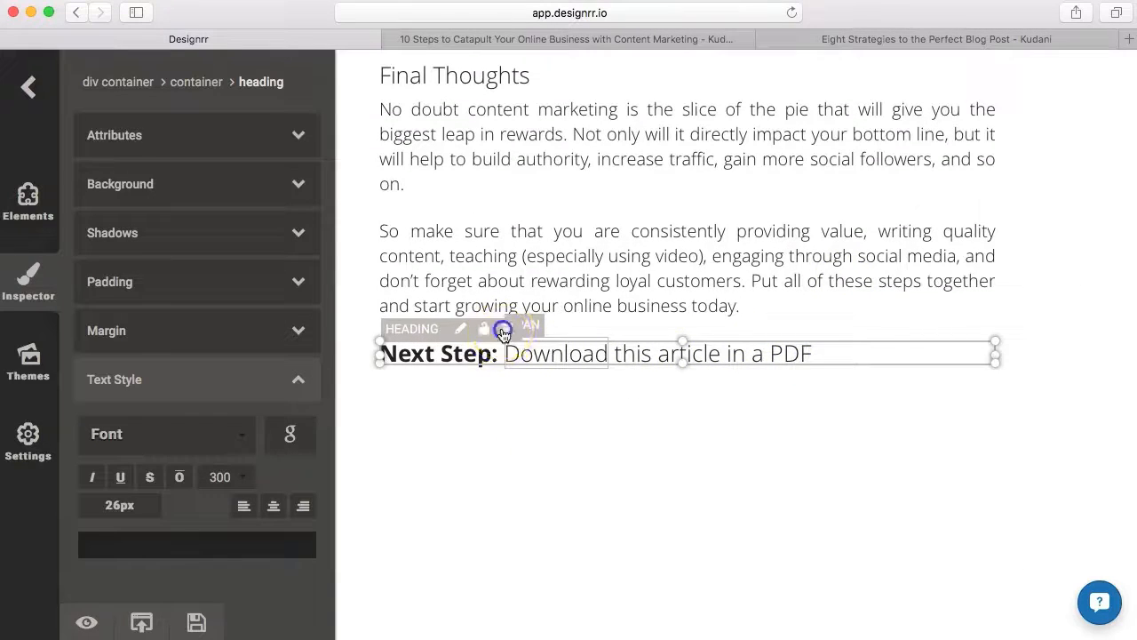
{"action": "left_click", "coordinate": [503, 331]}
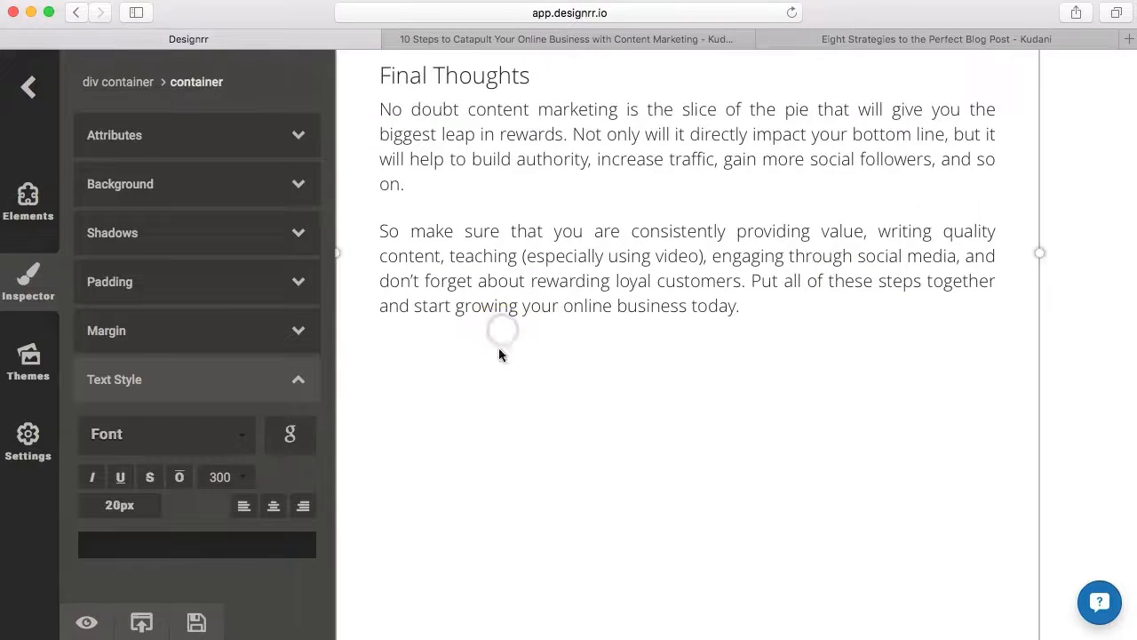
Switch to the Kudani "Eight Strategies to the Perfect Blog Post" page, dismiss its subscription popup and copy the page's URL
{"action": "left_click", "coordinate": [910, 40]}
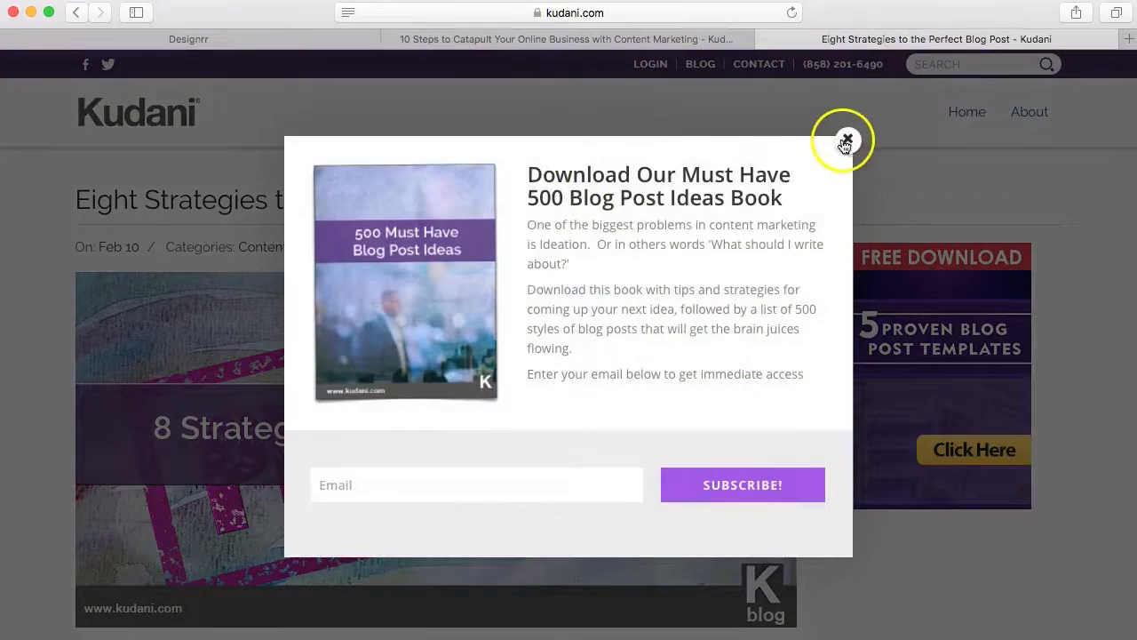
{"action": "left_click", "coordinate": [846, 141]}
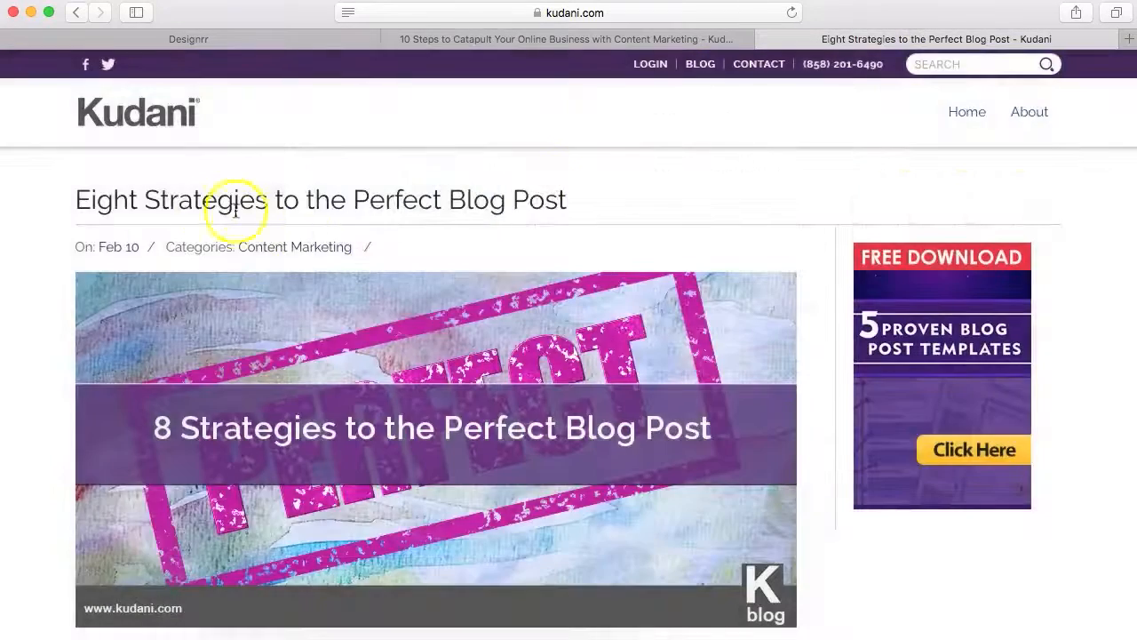
{"action": "left_click", "coordinate": [453, 15]}
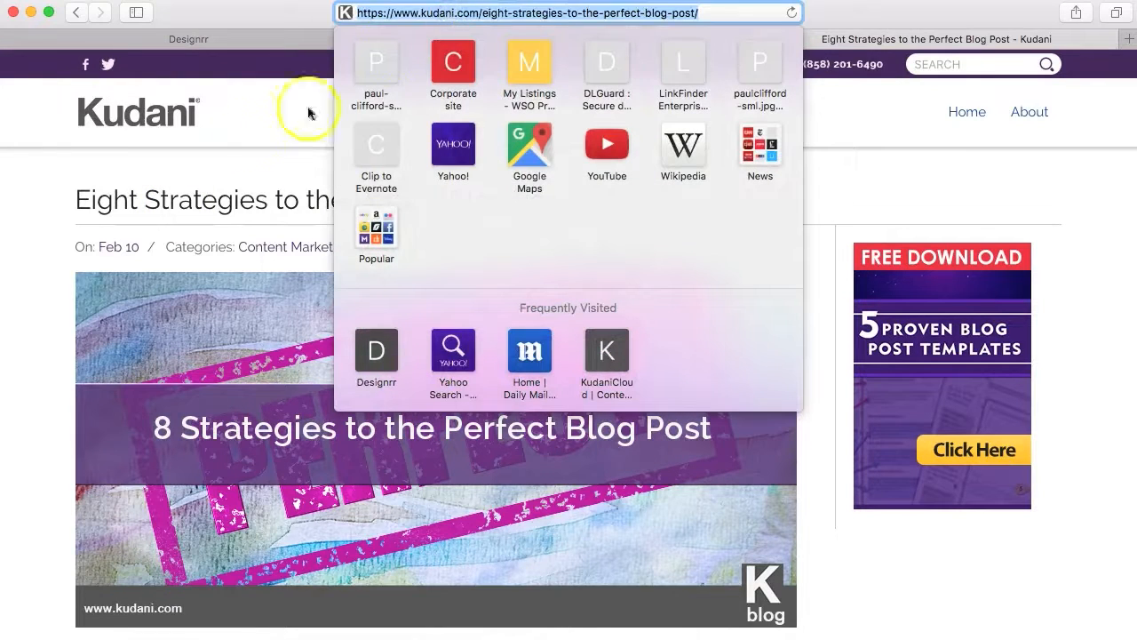
{"action": "left_click", "coordinate": [242, 136]}
Back in Designrr, add a New Article component below the Final Thoughts text, using the copied "Eight Strategies to the Perfect Blog Post" URL
{"action": "left_click", "coordinate": [219, 43]}
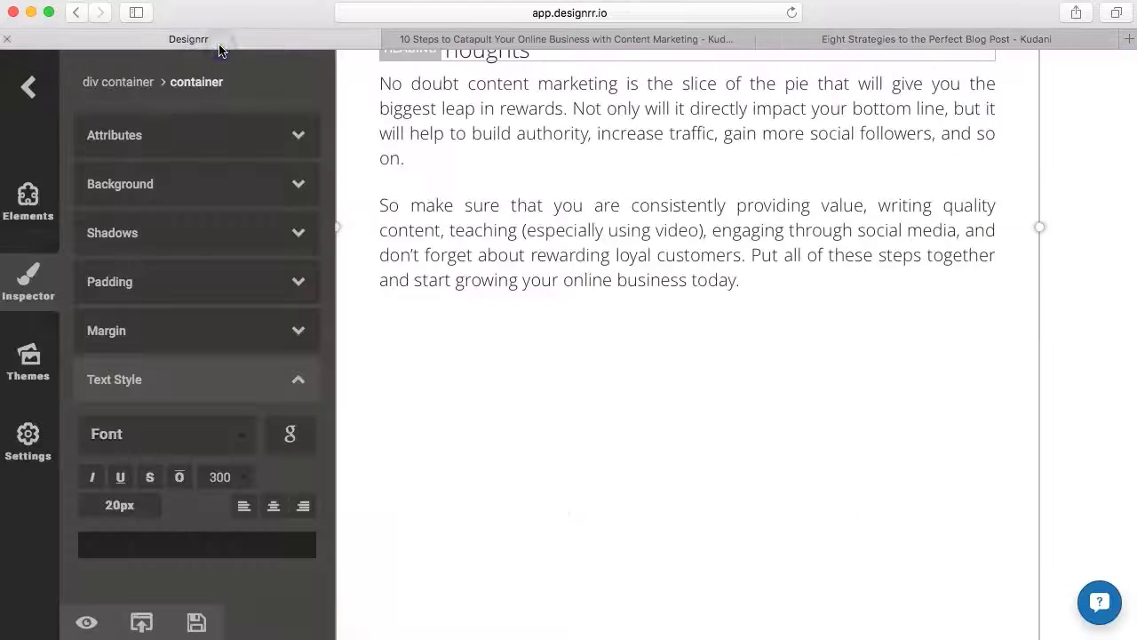
{"action": "left_click", "coordinate": [25, 209]}
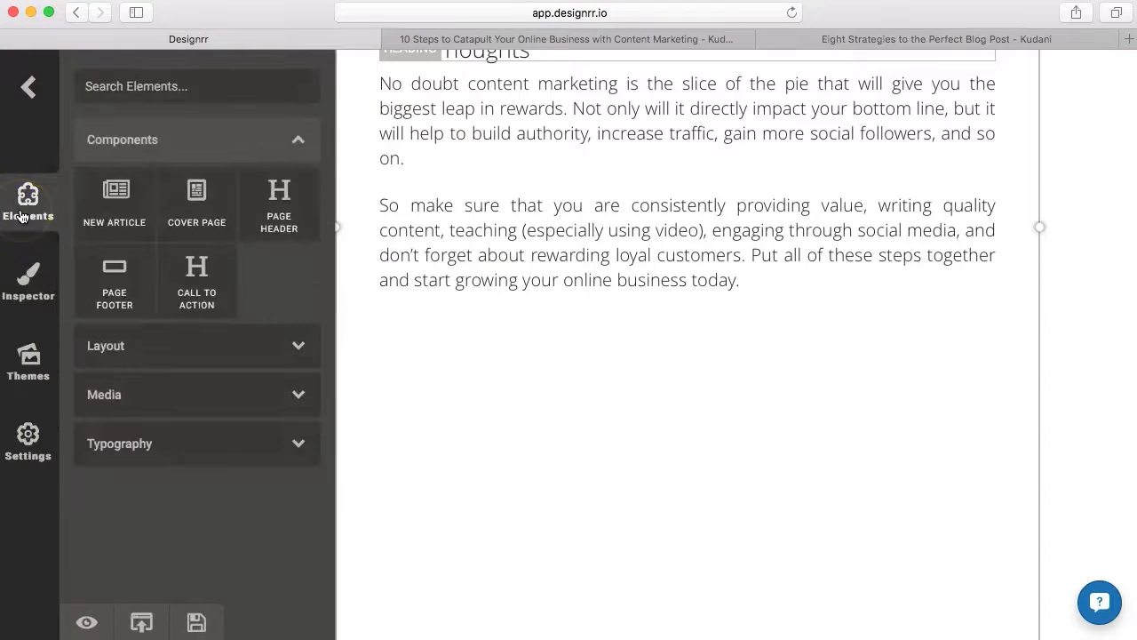
{"action": "left_click_drag", "start_coordinate": [101, 183], "coordinate": [343, 374]}
{"action": "left_click_drag", "start_coordinate": [501, 401], "coordinate": [500, 401]}
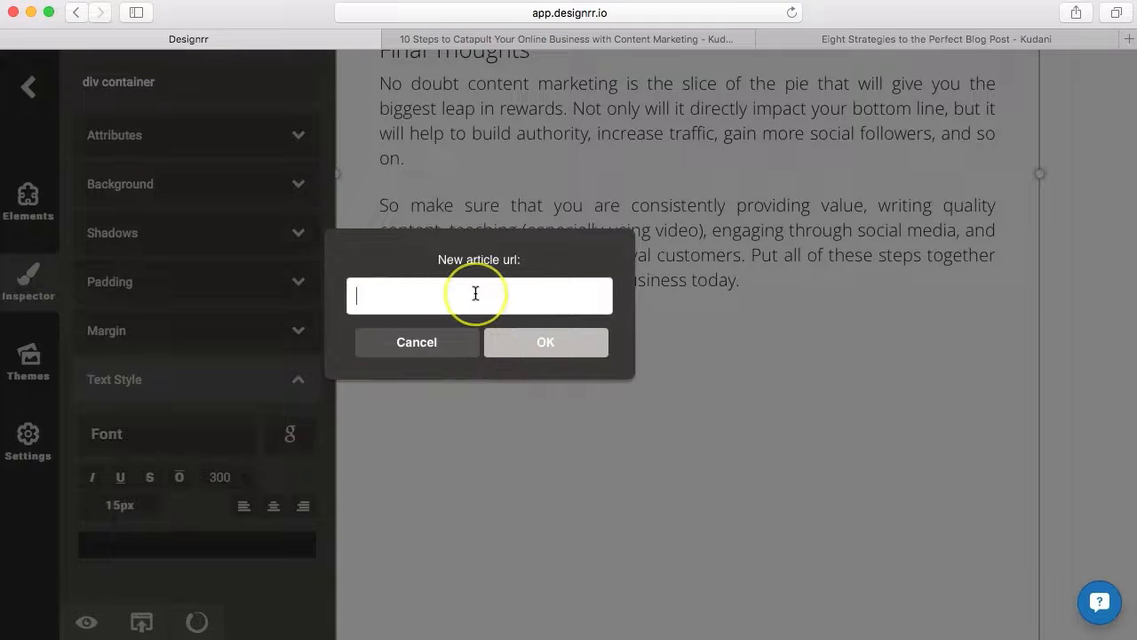
{"action": "left_click", "coordinate": [531, 343]}
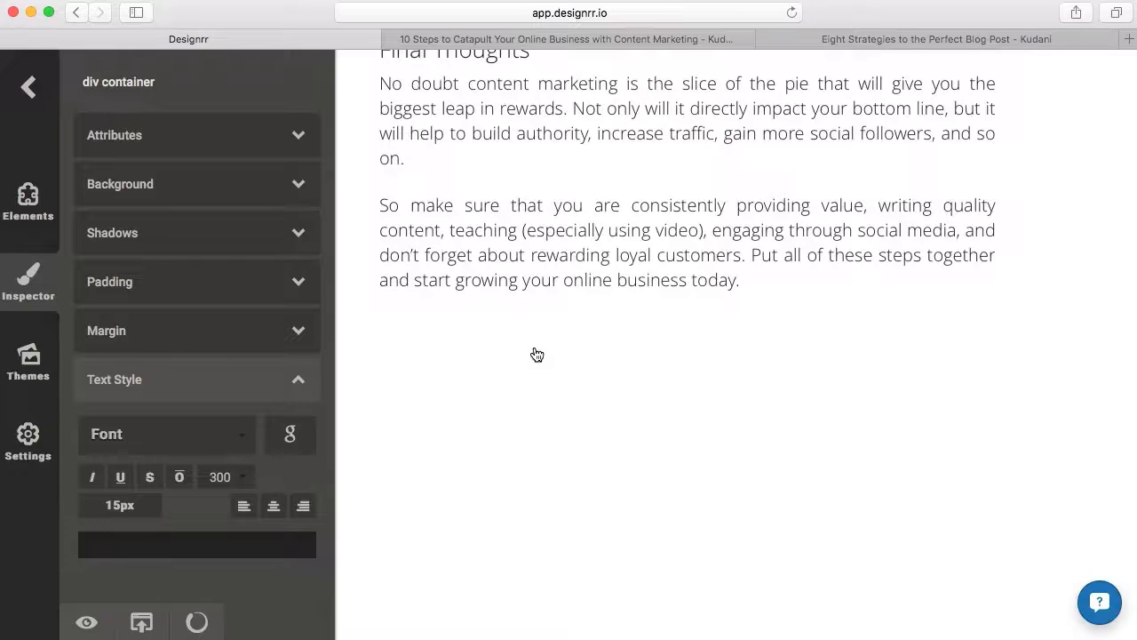
Review the newly imported "Eight Strategies to the Perfect Blog Post" article through its last page, checking headers, images and text
{"action": "scroll", "coordinate": [651, 225], "scroll_direction": "up", "scroll_amount": 3}
{"action": "scroll", "coordinate": [651, 226], "scroll_direction": "down", "scroll_amount": 6}
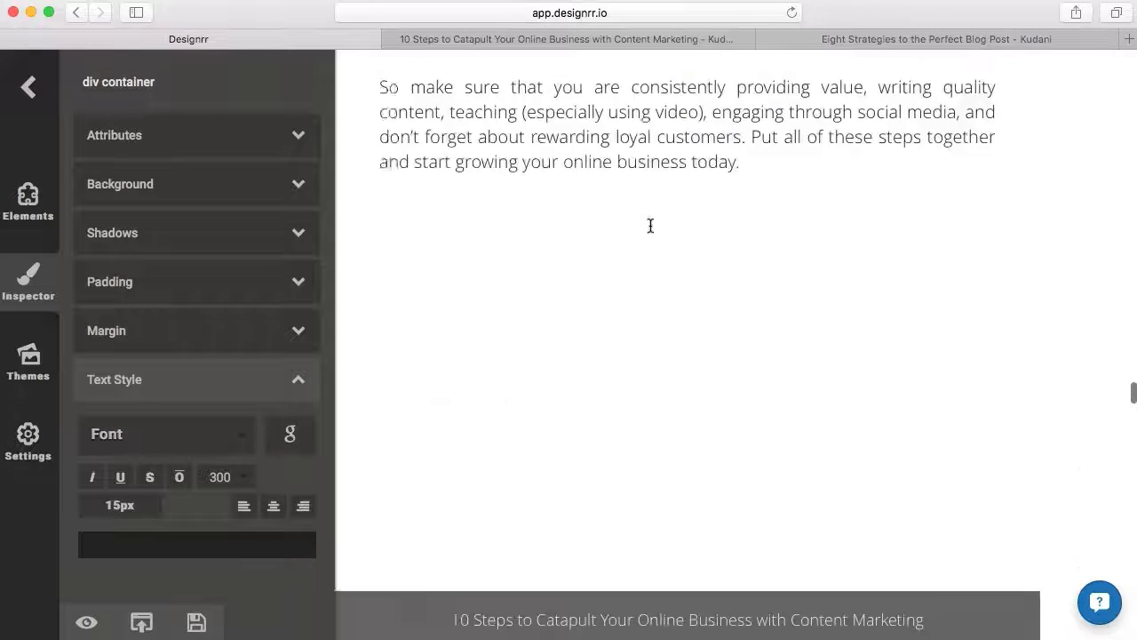
{"action": "scroll", "coordinate": [650, 226], "scroll_direction": "down", "scroll_amount": 5}
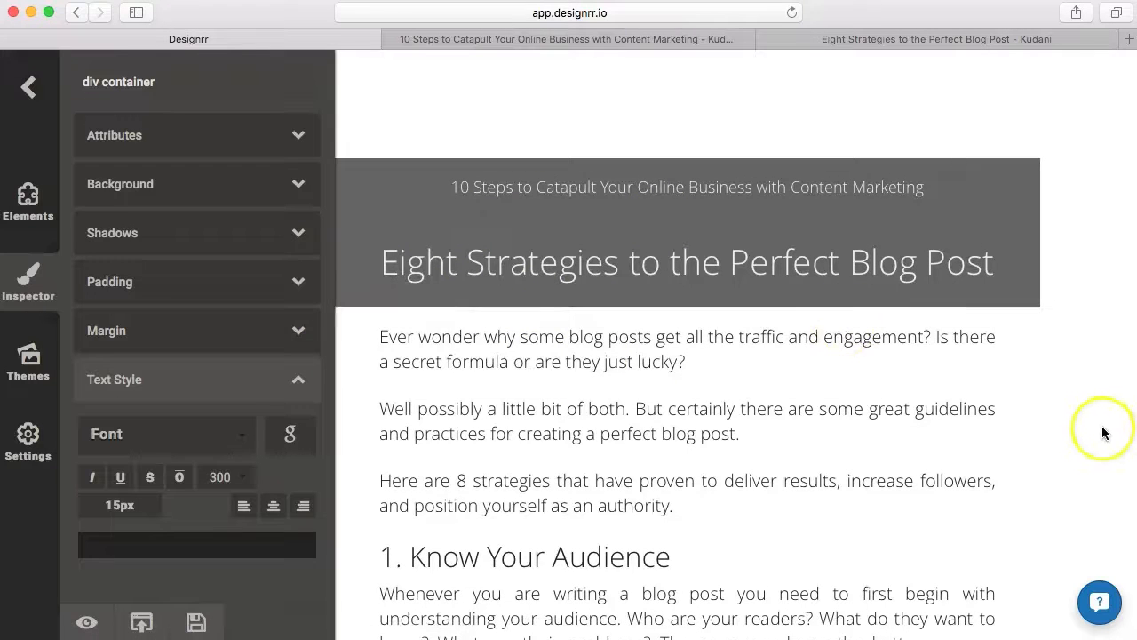
{"action": "scroll", "coordinate": [1102, 427], "scroll_direction": "down", "scroll_amount": 7}
{"action": "scroll", "coordinate": [1102, 433], "scroll_direction": "down", "scroll_amount": 3}
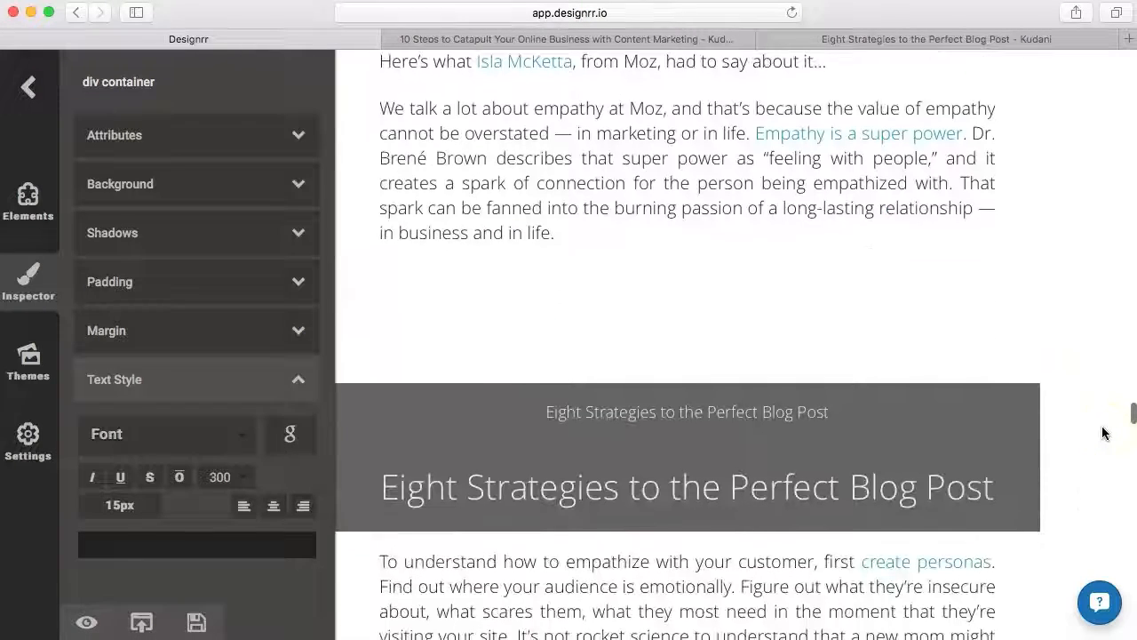
{"action": "scroll", "coordinate": [1102, 433], "scroll_direction": "down", "scroll_amount": 5}
{"action": "scroll", "coordinate": [1102, 432], "scroll_direction": "down", "scroll_amount": 15}
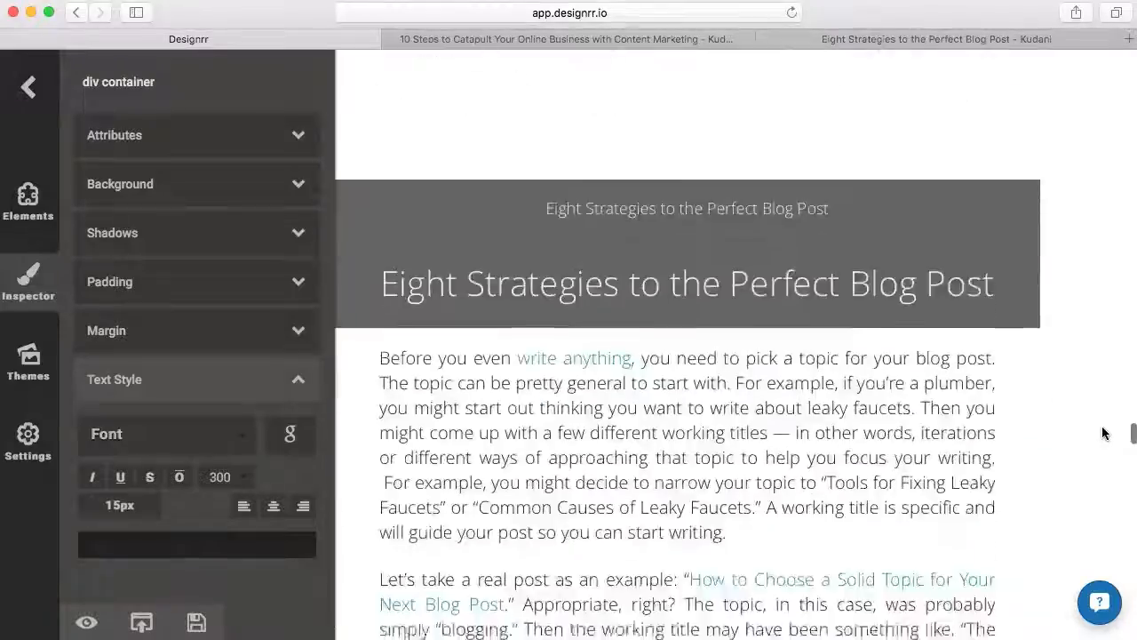
{"action": "scroll", "coordinate": [1102, 432], "scroll_direction": "down", "scroll_amount": 15}
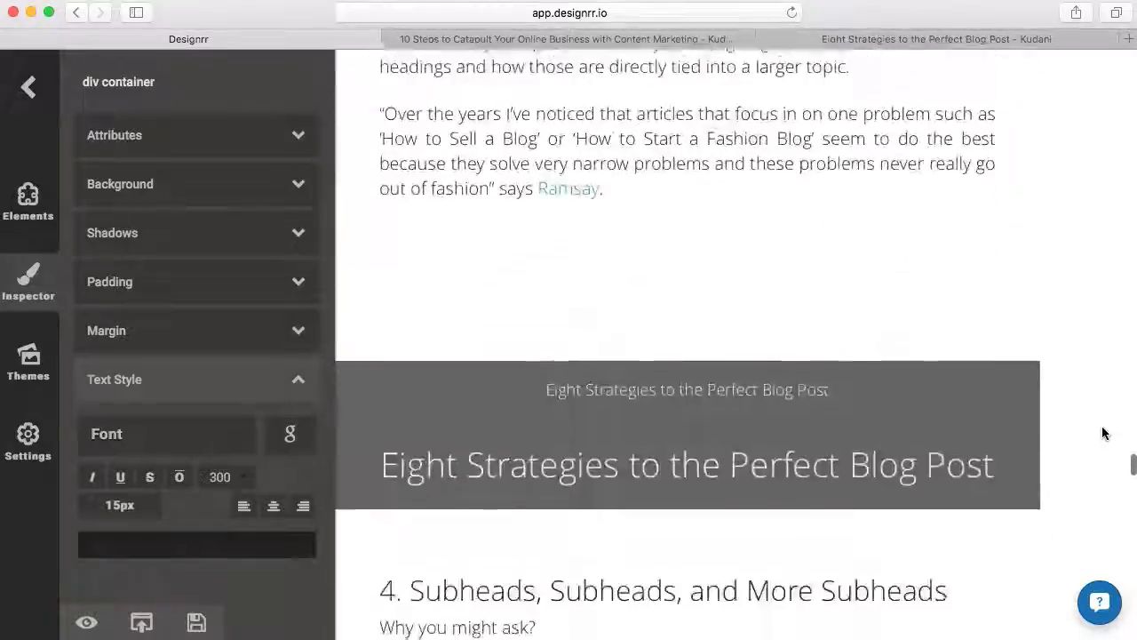
{"action": "scroll", "coordinate": [1102, 432], "scroll_direction": "down", "scroll_amount": 10}
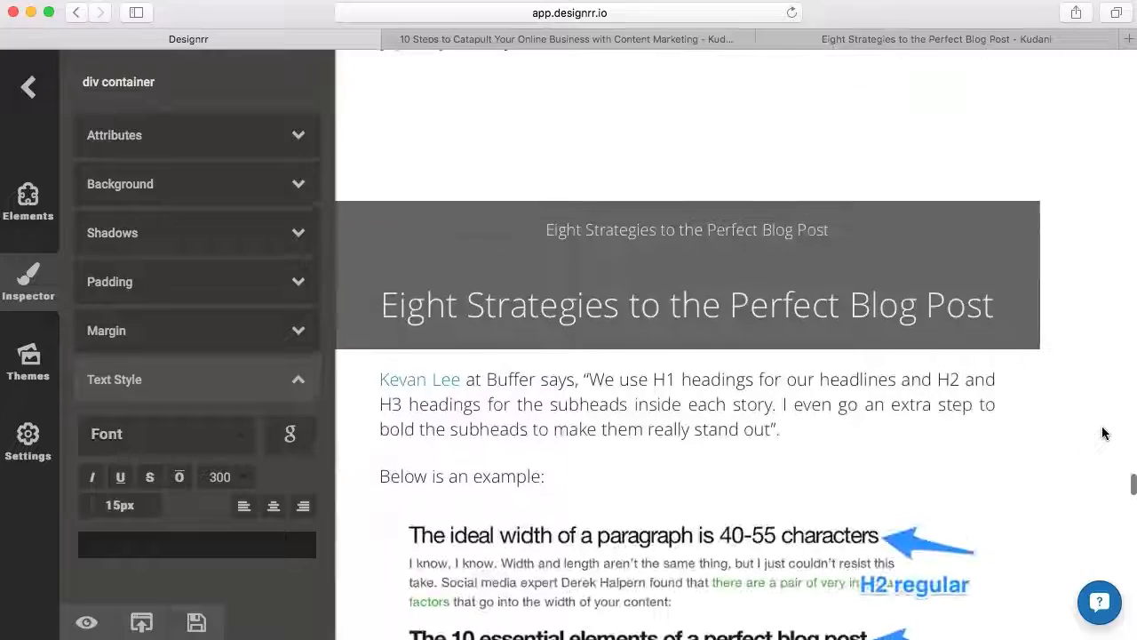
{"action": "left_click", "coordinate": [1097, 397]}
{"action": "scroll", "coordinate": [1068, 415], "scroll_direction": "down", "scroll_amount": 15}
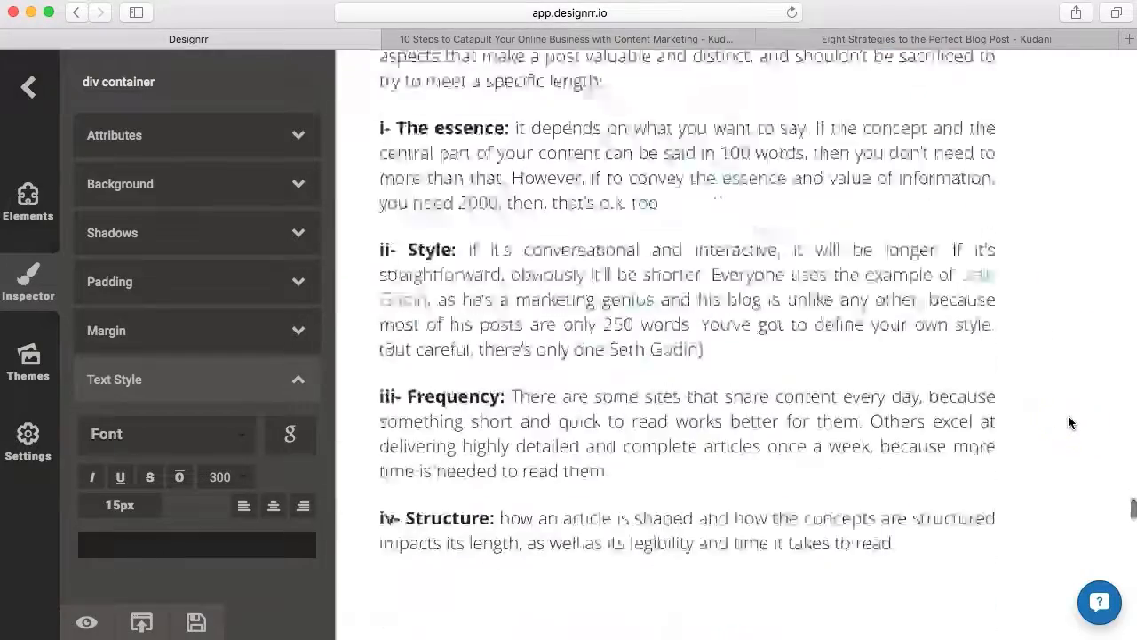
{"action": "scroll", "coordinate": [1068, 415], "scroll_direction": "down", "scroll_amount": 15}
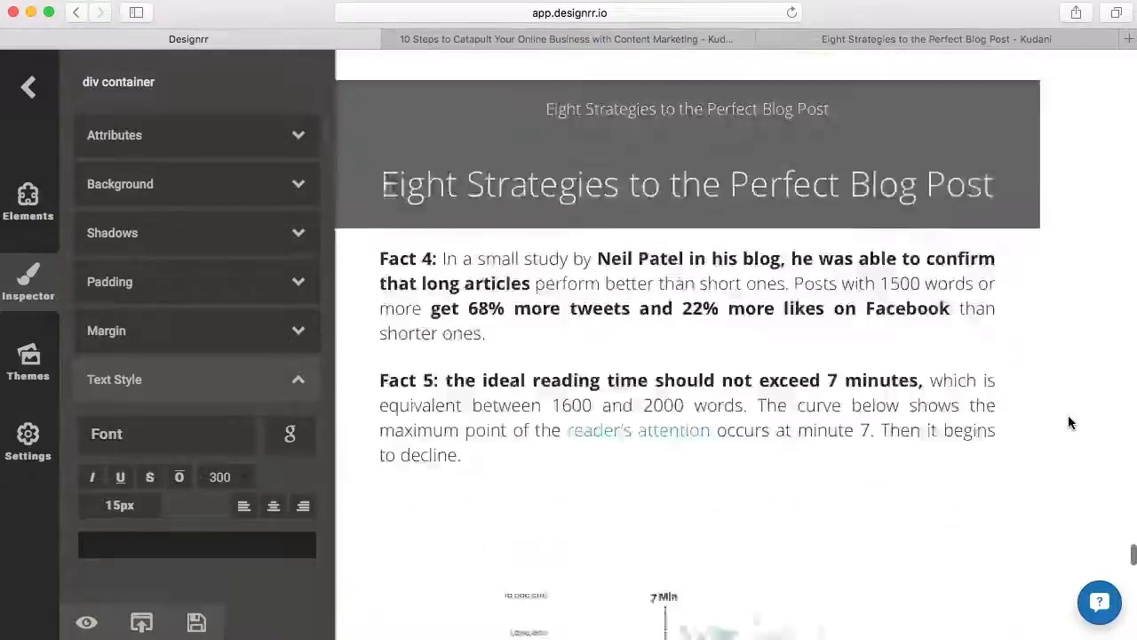
{"action": "scroll", "coordinate": [1068, 422], "scroll_direction": "down", "scroll_amount": 15}
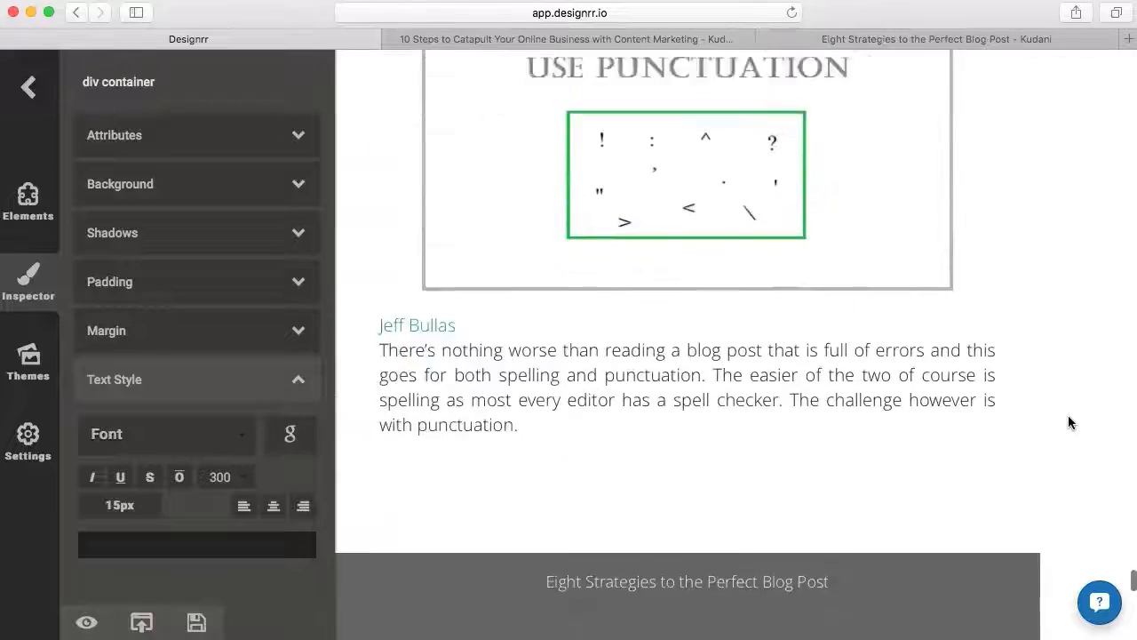
{"action": "scroll", "coordinate": [1068, 422], "scroll_direction": "down", "scroll_amount": 15}
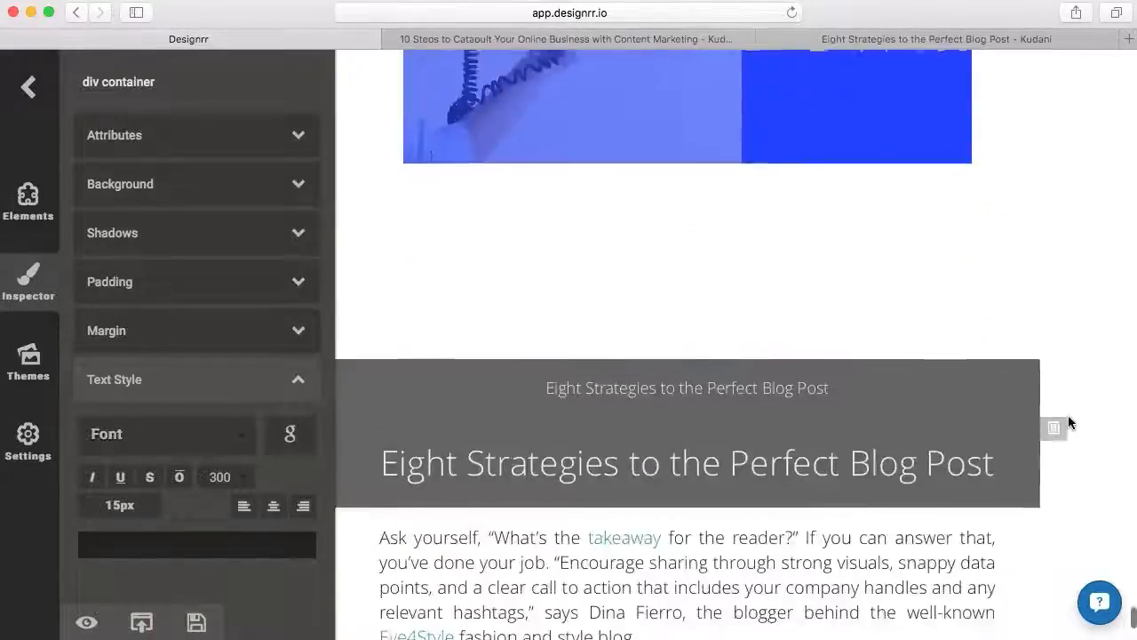
{"action": "scroll", "coordinate": [1070, 423], "scroll_direction": "down", "scroll_amount": 8}
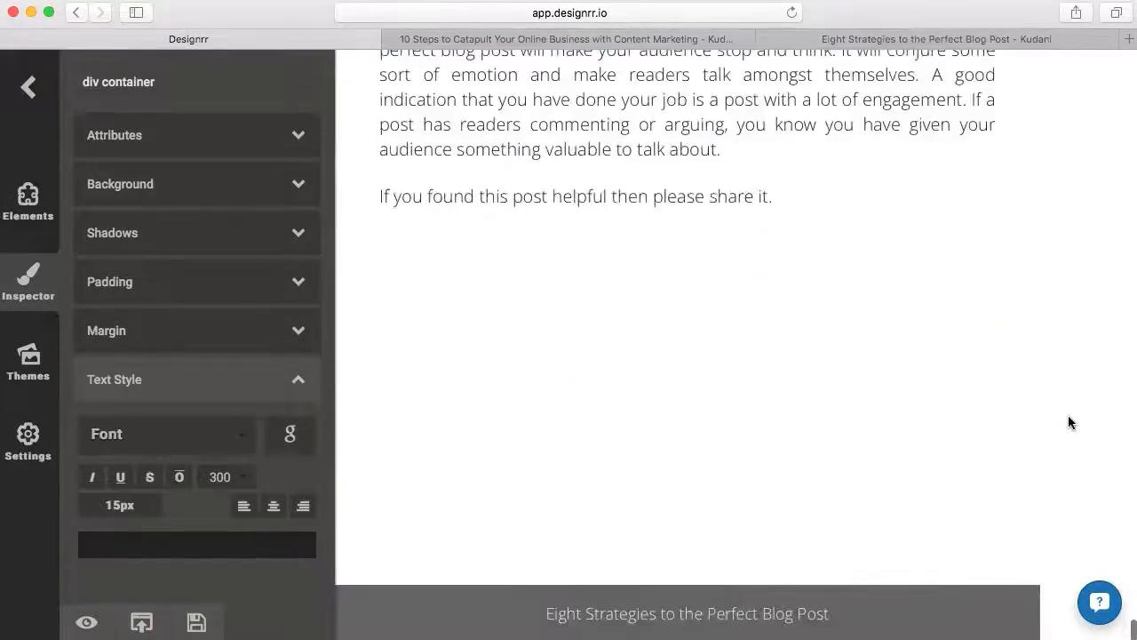
{"action": "scroll", "coordinate": [1070, 423], "scroll_direction": "up", "scroll_amount": 1}
{"action": "scroll", "coordinate": [566, 351], "scroll_direction": "down", "scroll_amount": 2}
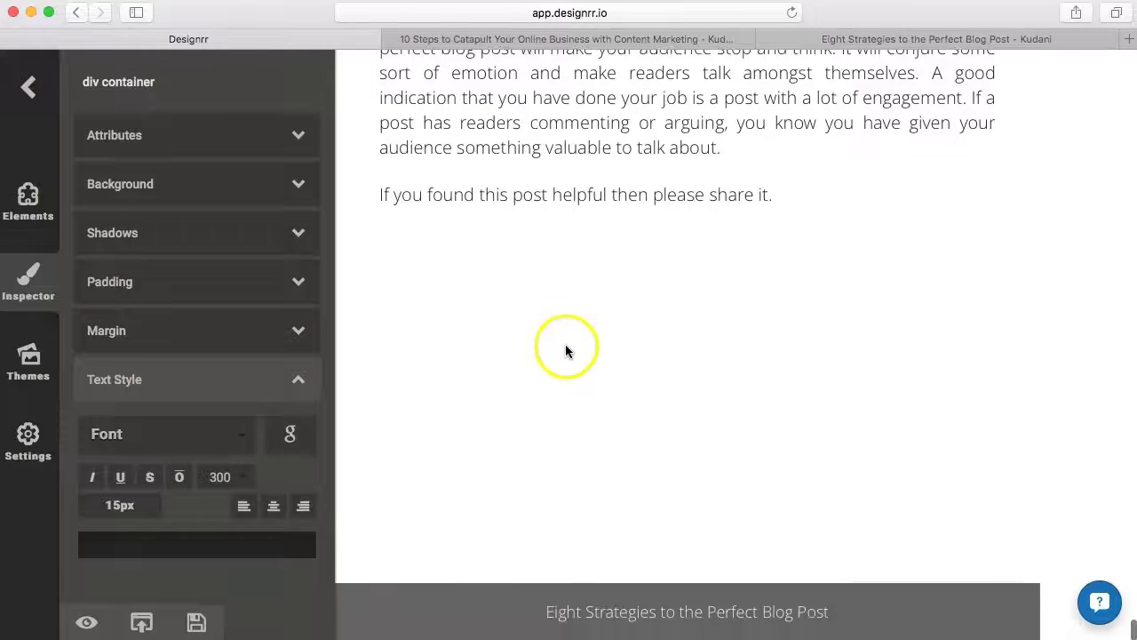
Add a Call To Action component below the "If you found this post helpful then please share it." line
{"action": "left_click", "coordinate": [26, 195]}
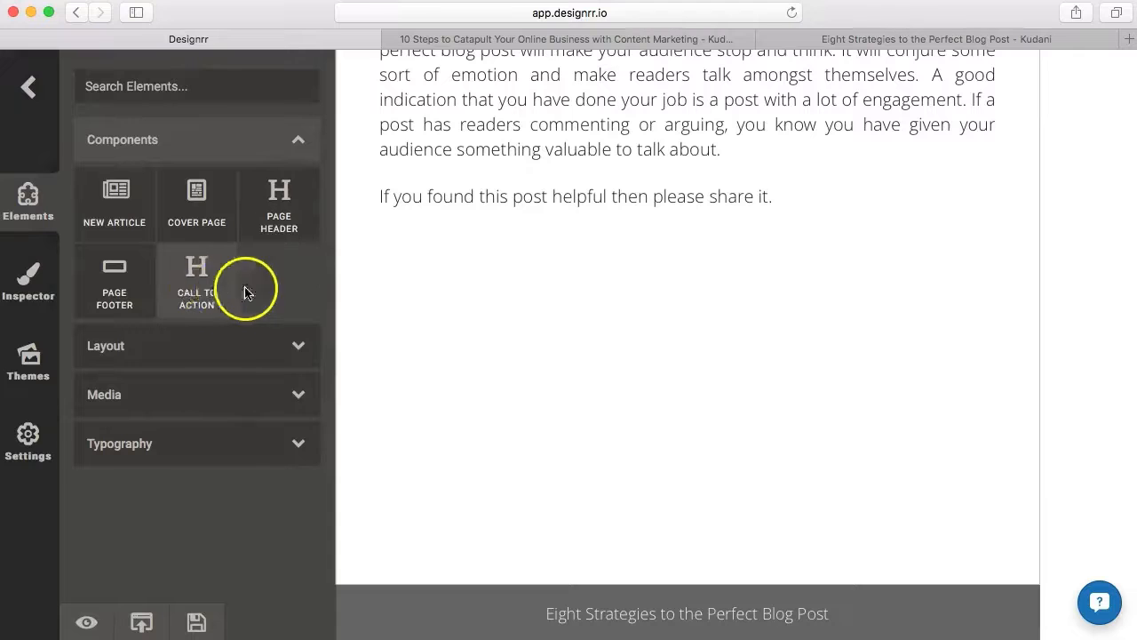
{"action": "left_click_drag", "start_coordinate": [196, 274], "coordinate": [554, 459]}
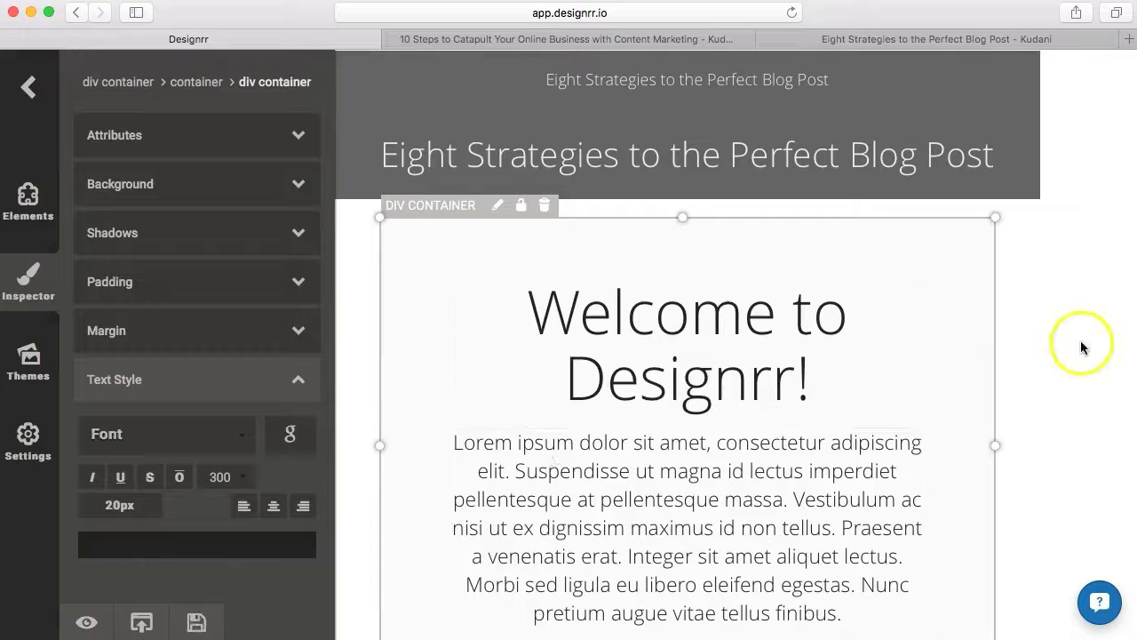
{"action": "scroll", "coordinate": [1081, 347], "scroll_direction": "down", "scroll_amount": 3}
Set the call-to-action heading to "Want More?" and its paragraph to "Visit Kudani.com for more tips and strategies for your content marketing. Click the button below:"
{"action": "left_click", "coordinate": [691, 512]}
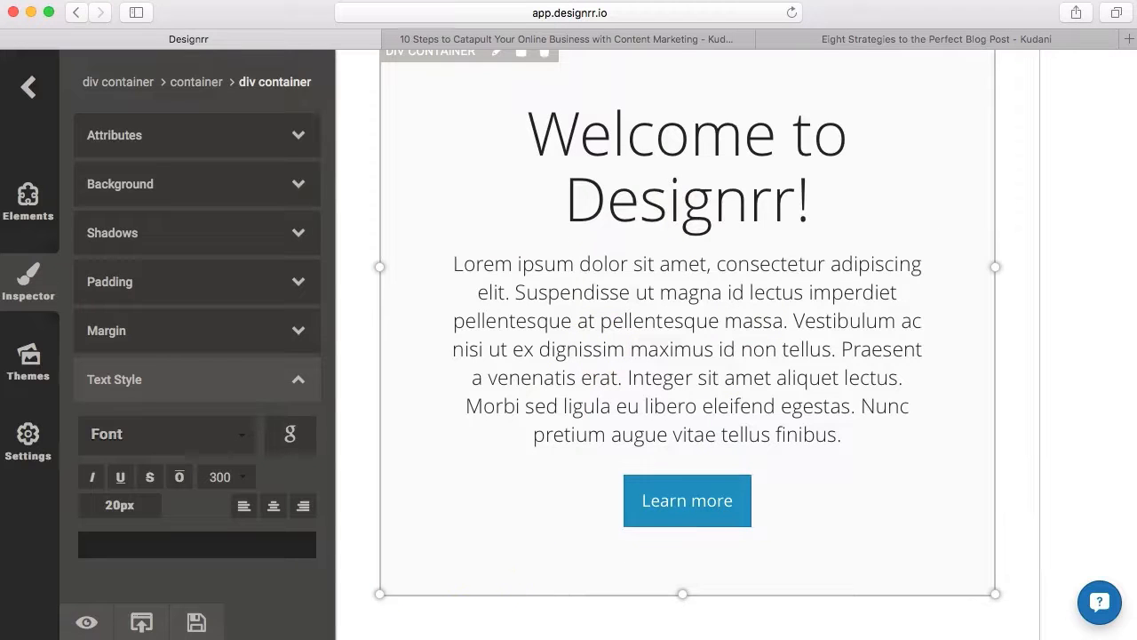
{"action": "left_click", "coordinate": [511, 386]}
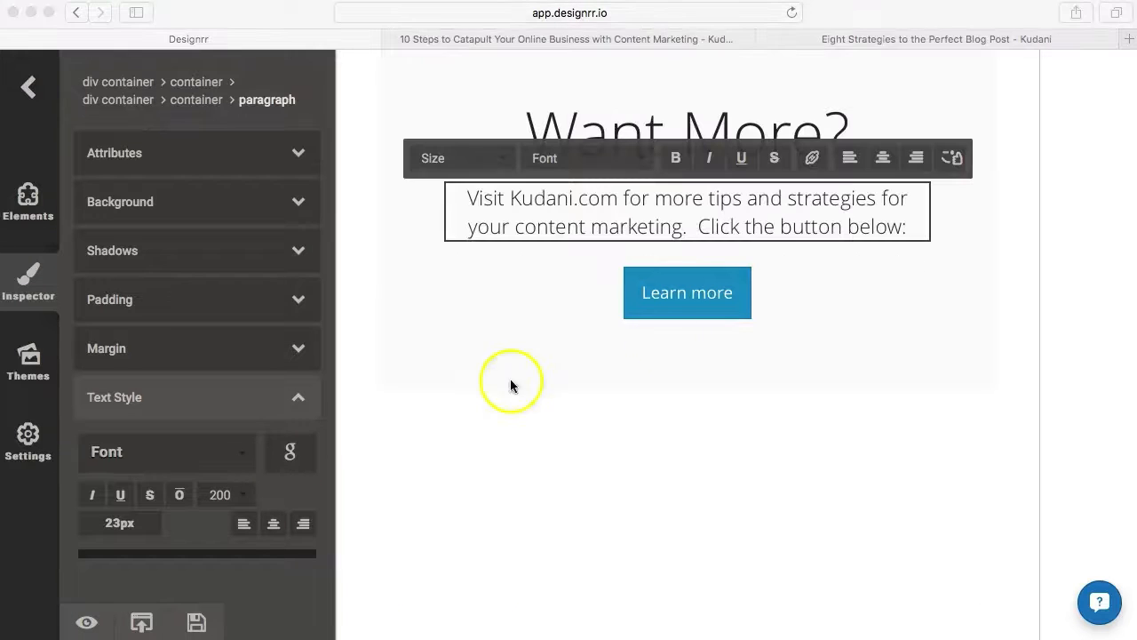
{"action": "left_click", "coordinate": [830, 262]}
{"action": "left_click", "coordinate": [1053, 205]}
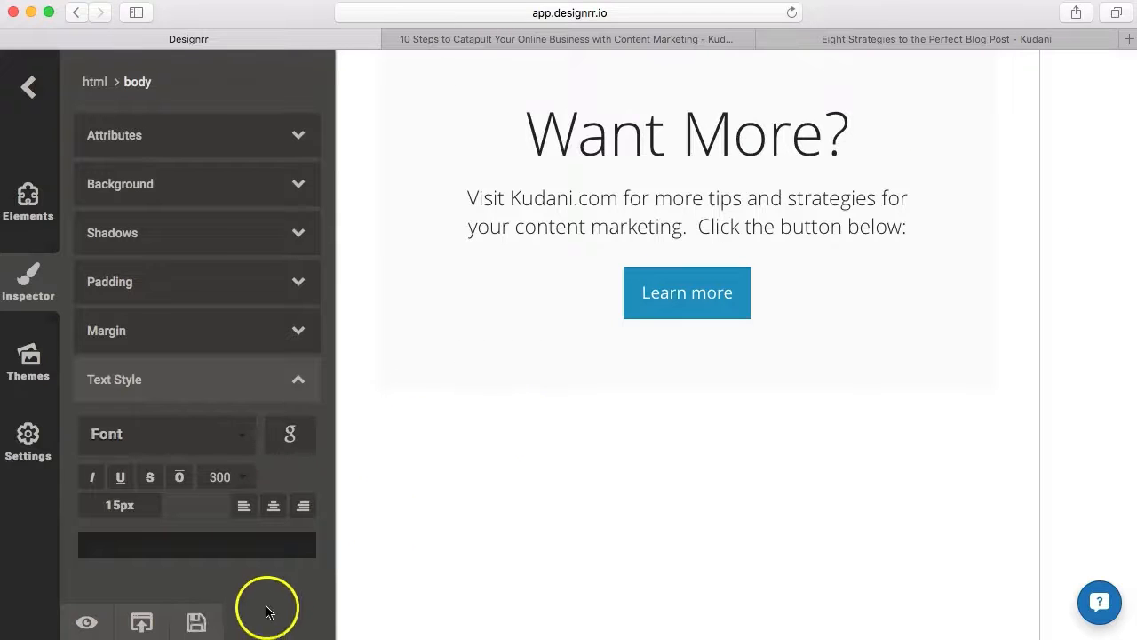
Preview the ebook from the cover through the Step 3 pages, checking the layout and infographic, and return to the editor
{"action": "scroll", "coordinate": [441, 444], "scroll_direction": "up", "scroll_amount": 5}
{"action": "scroll", "coordinate": [440, 444], "scroll_direction": "down", "scroll_amount": 5}
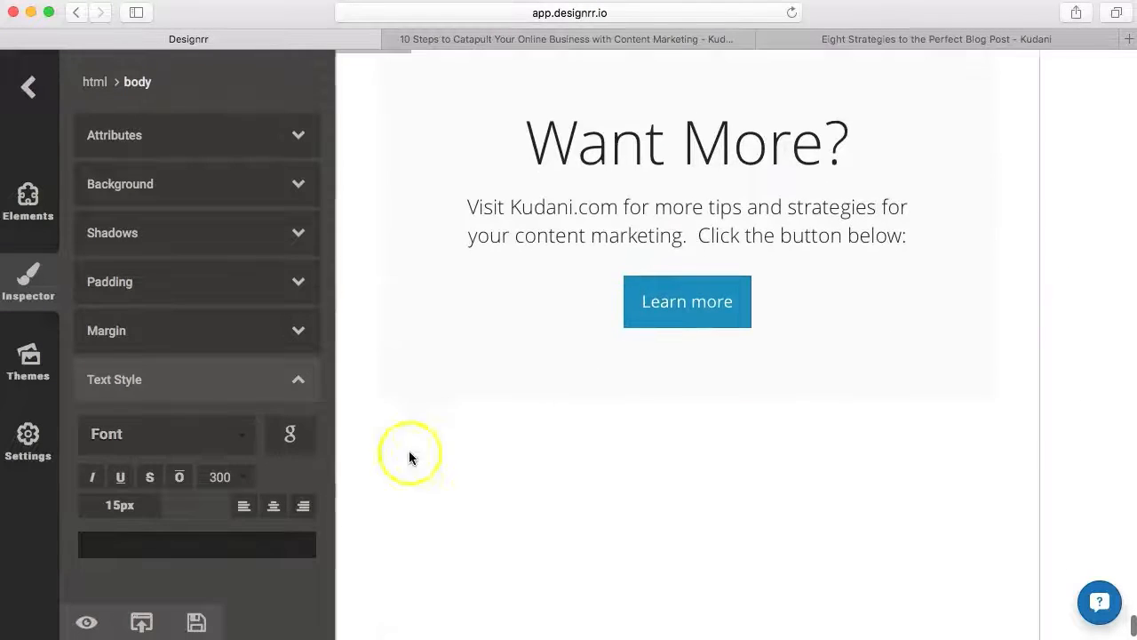
{"action": "left_click", "coordinate": [85, 625]}
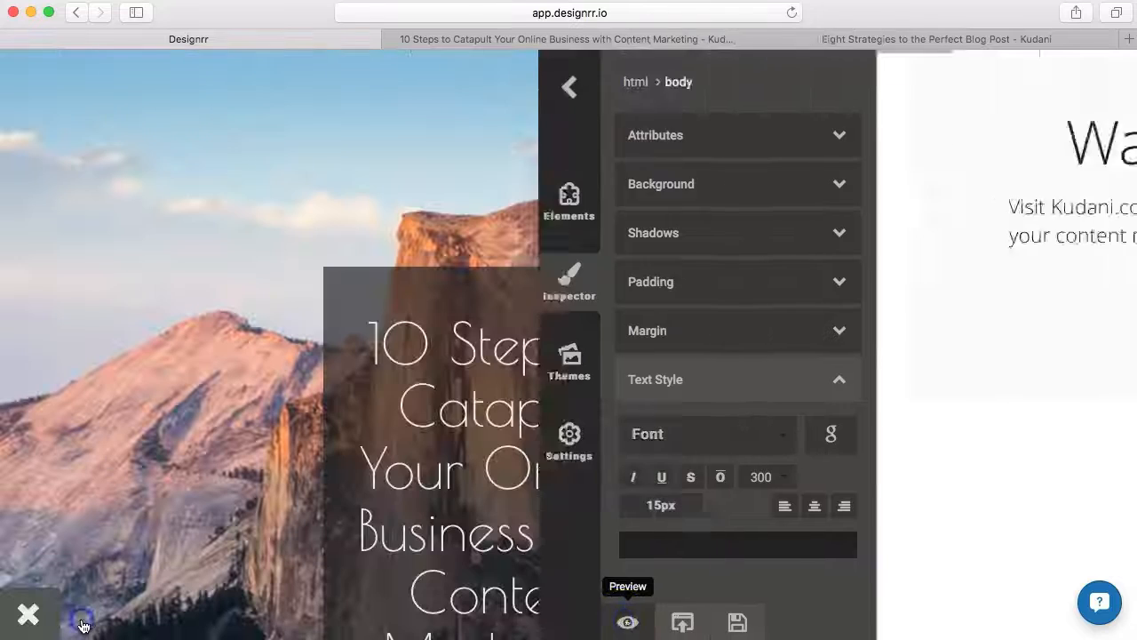
{"action": "scroll", "coordinate": [771, 394], "scroll_direction": "down", "scroll_amount": 10}
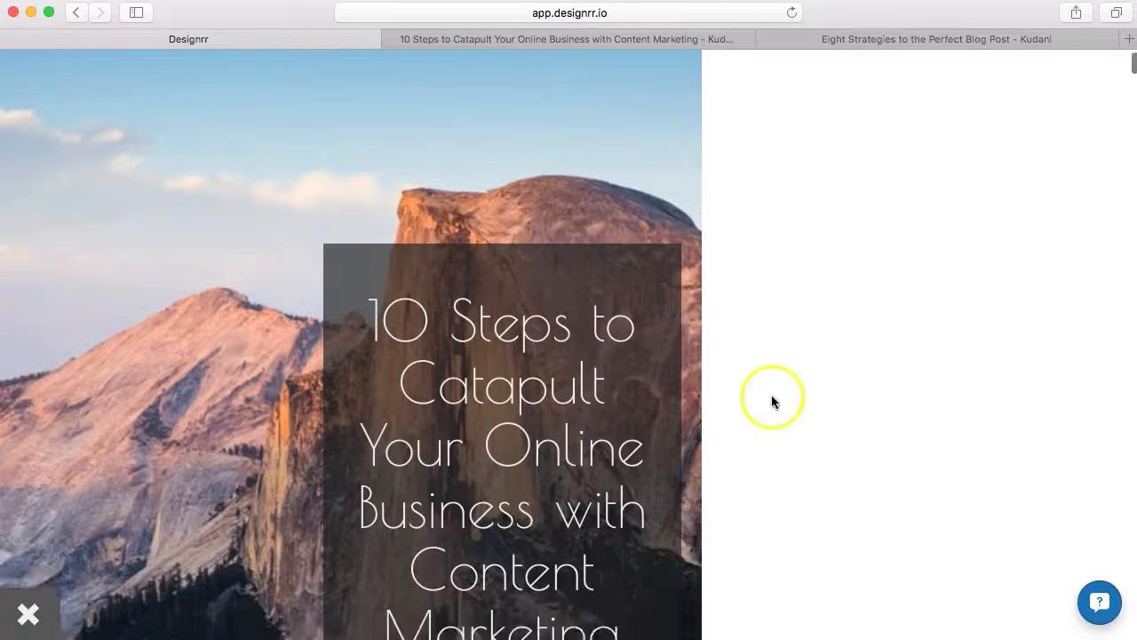
{"action": "scroll", "coordinate": [772, 396], "scroll_direction": "down", "scroll_amount": 20}
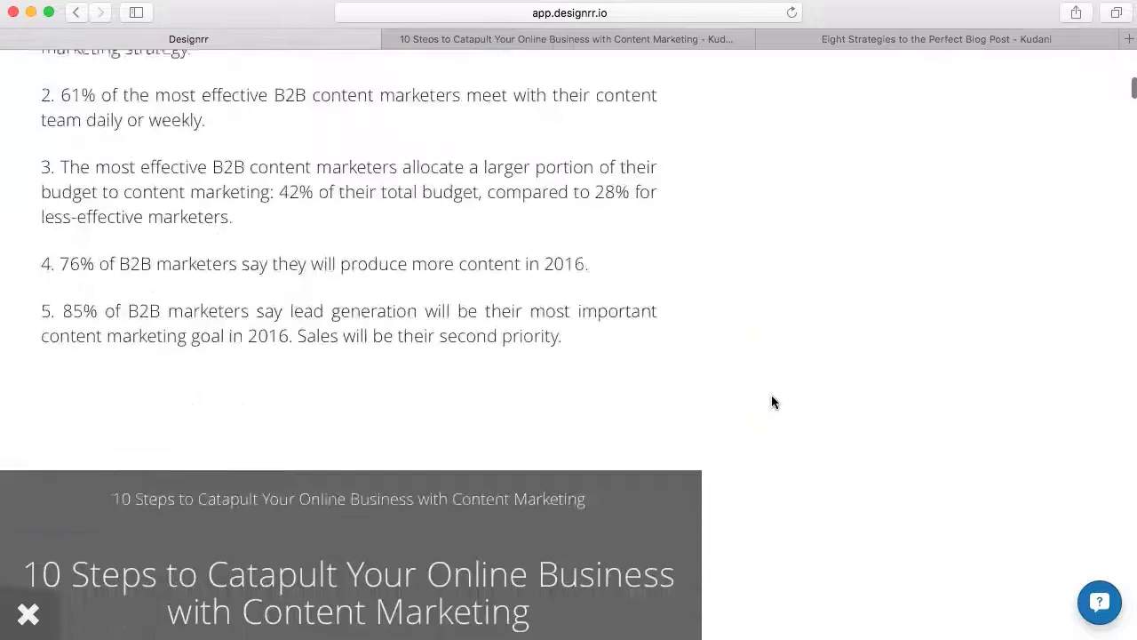
{"action": "scroll", "coordinate": [771, 402], "scroll_direction": "down", "scroll_amount": 15}
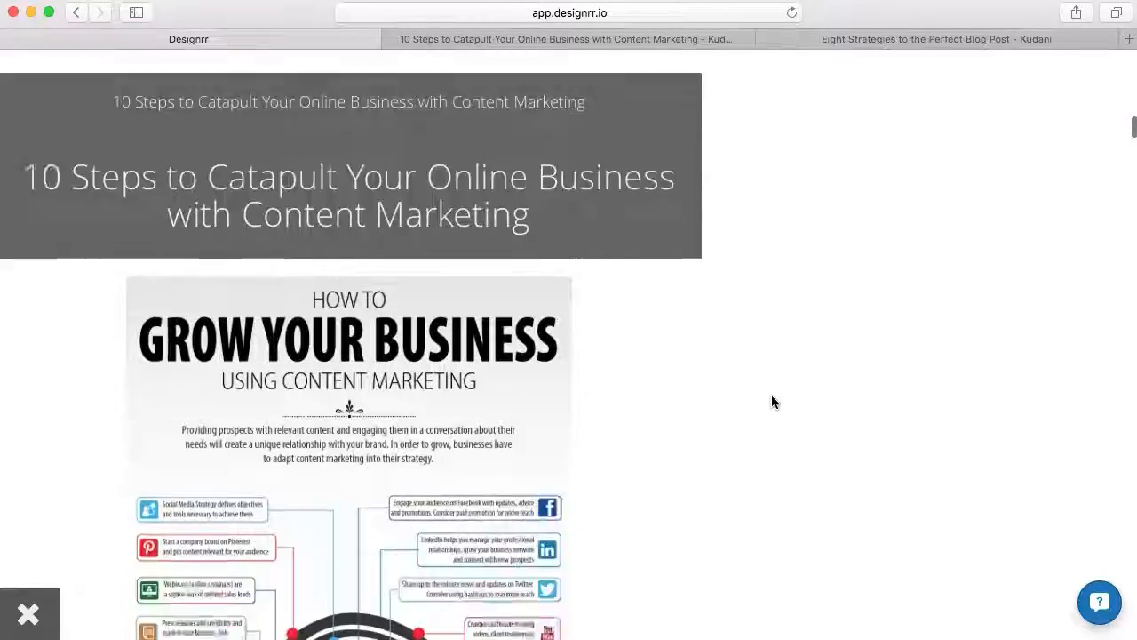
{"action": "left_click", "coordinate": [594, 534]}
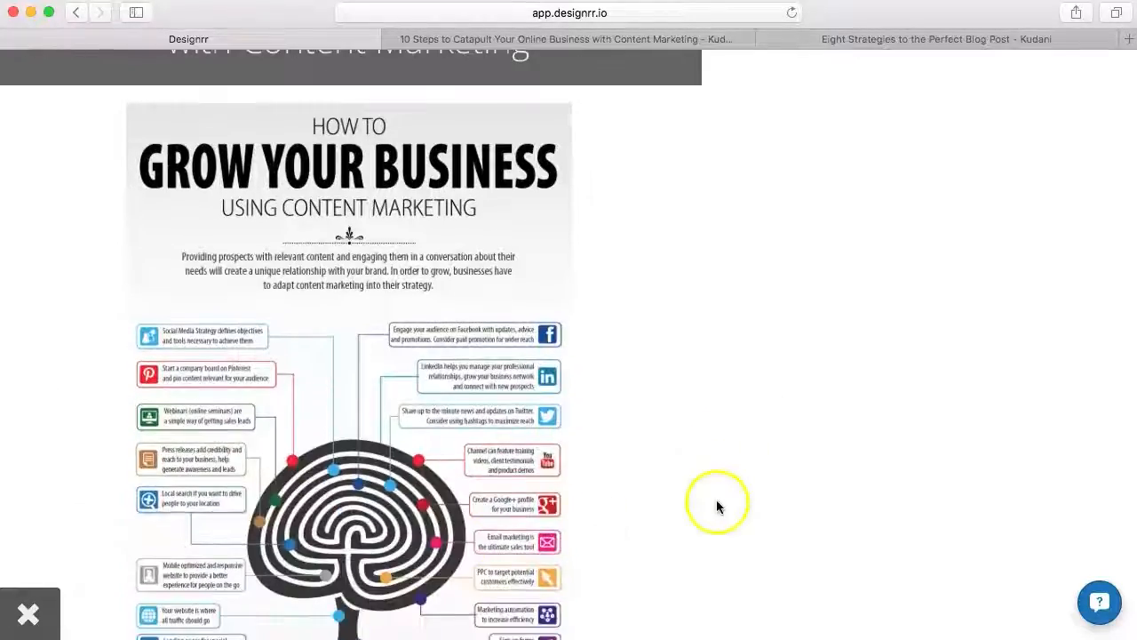
{"action": "scroll", "coordinate": [717, 499], "scroll_direction": "down", "scroll_amount": 15}
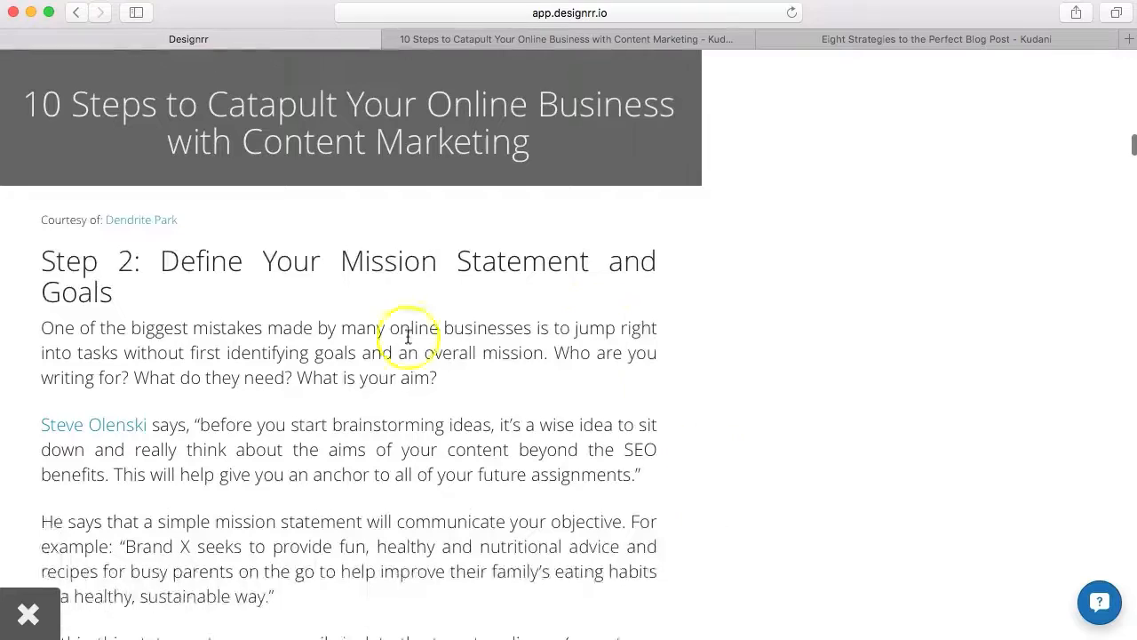
{"action": "left_click", "coordinate": [757, 460]}
{"action": "scroll", "coordinate": [757, 462], "scroll_direction": "down", "scroll_amount": 10}
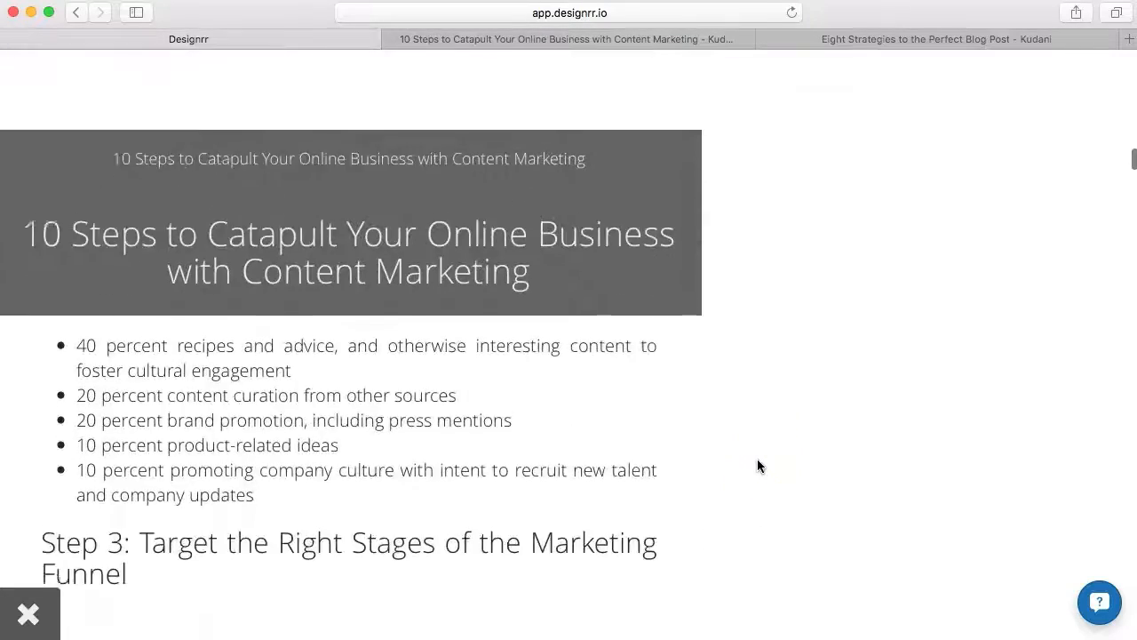
{"action": "scroll", "coordinate": [758, 460], "scroll_direction": "down", "scroll_amount": 15}
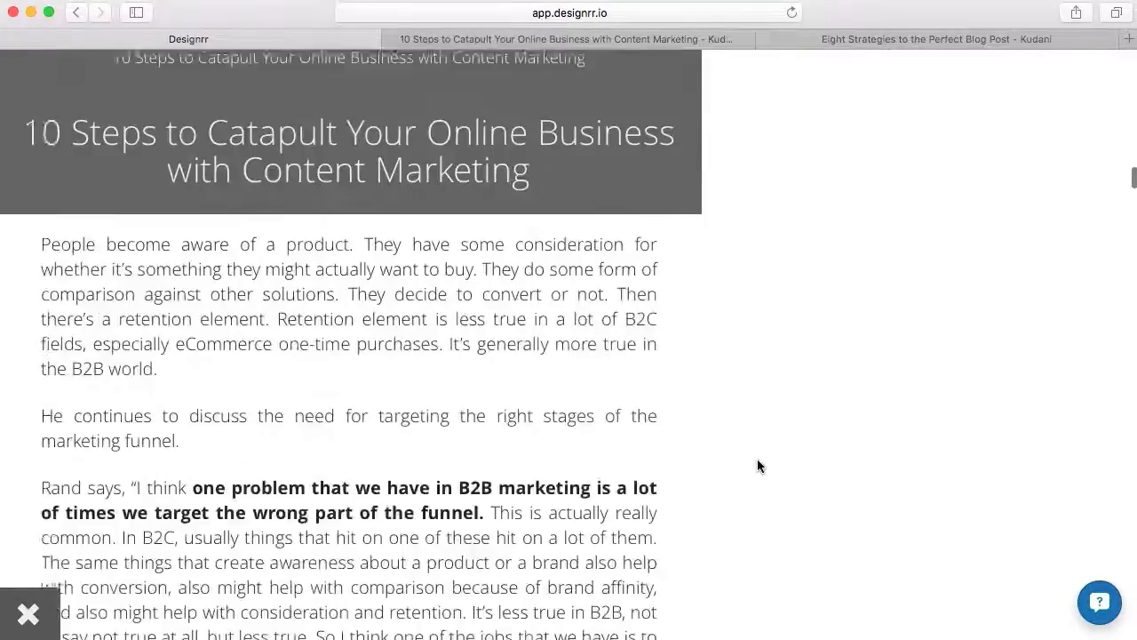
{"action": "scroll", "coordinate": [757, 458], "scroll_direction": "down", "scroll_amount": 5}
{"action": "left_click", "coordinate": [27, 613]}
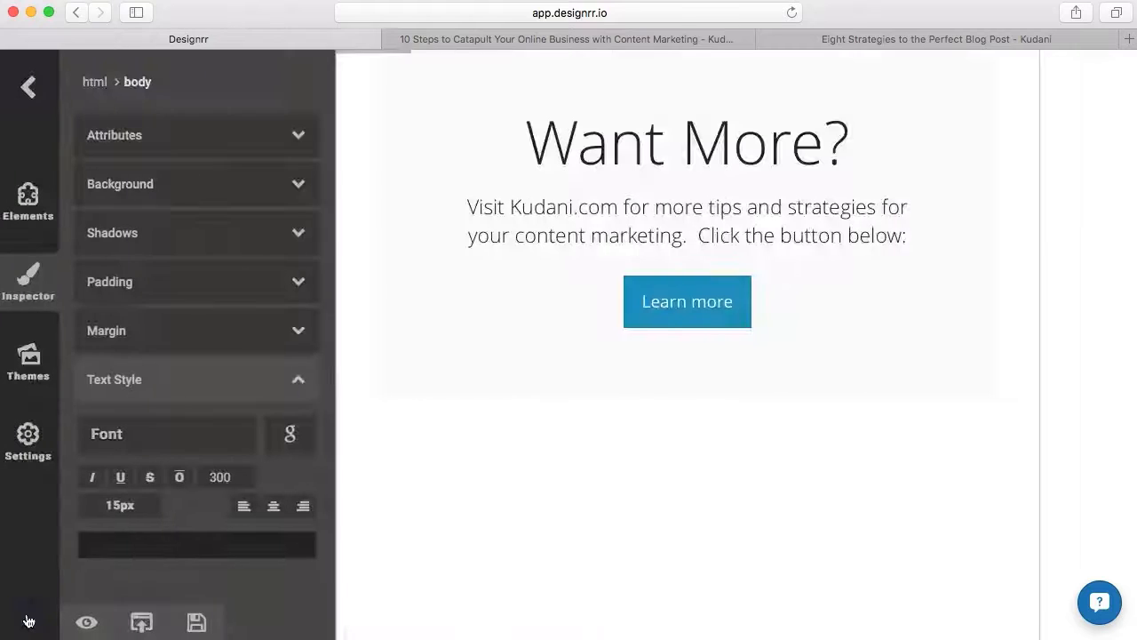
Publish the finished ebook as a PDF and open the generated file
{"action": "scroll", "coordinate": [491, 498], "scroll_direction": "up", "scroll_amount": 6}
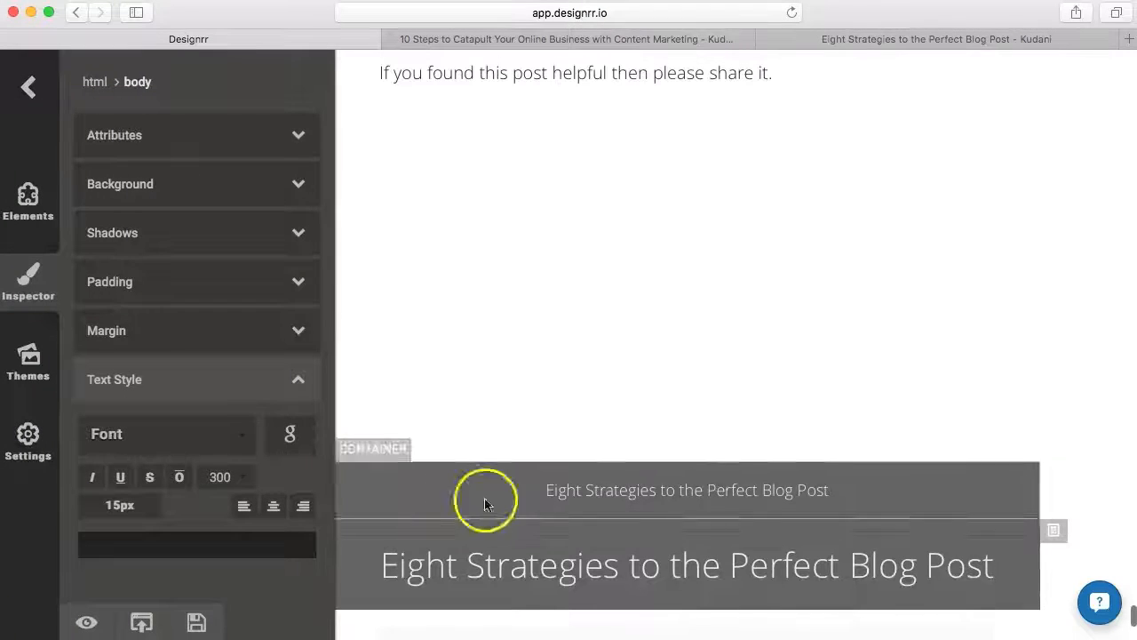
{"action": "left_click", "coordinate": [142, 623]}
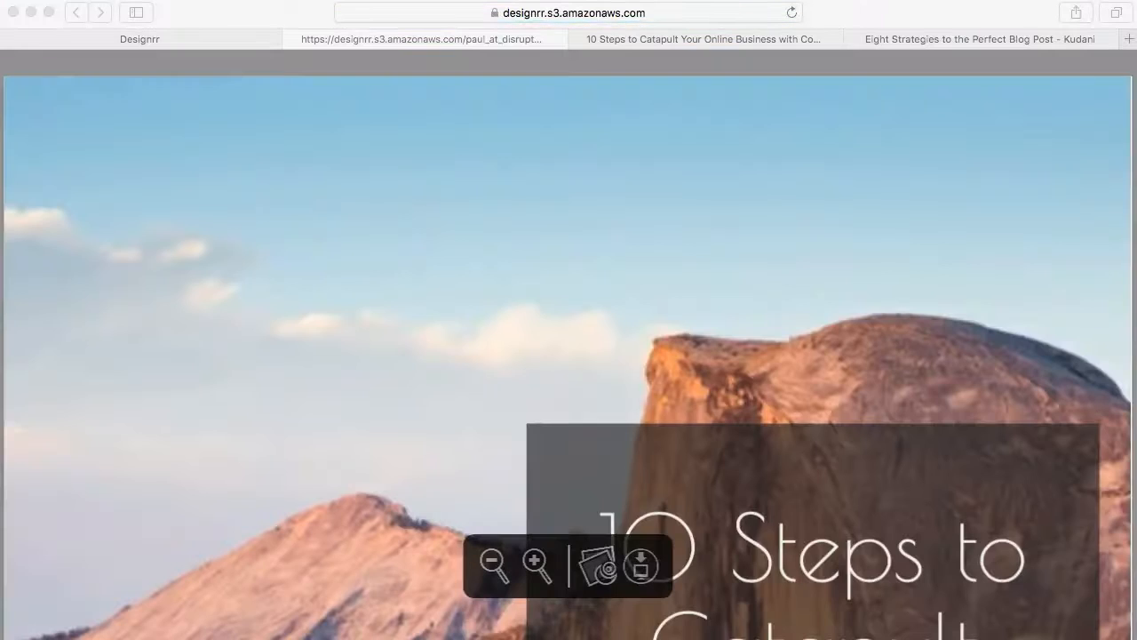
Examine the exported PDF at a reduced zoom, checking the cover, page headers, footers and opening article pages
{"action": "scroll", "coordinate": [439, 319], "scroll_direction": "down", "scroll_amount": 2}
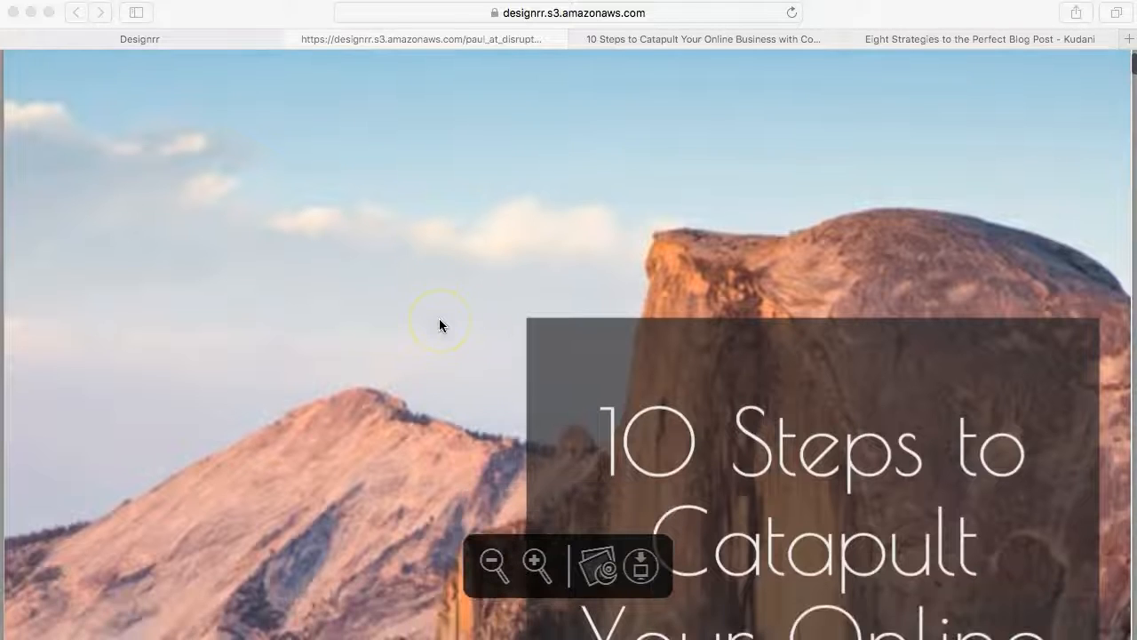
{"action": "left_click", "coordinate": [495, 569]}
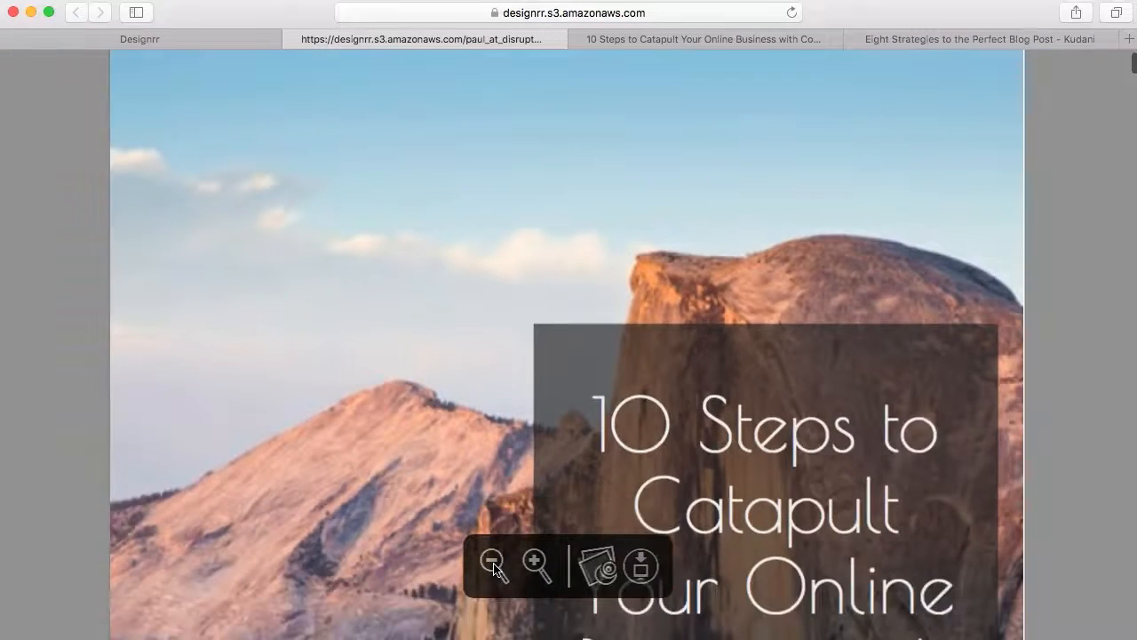
{"action": "left_click", "coordinate": [492, 561]}
{"action": "left_click", "coordinate": [493, 562]}
{"action": "left_click", "coordinate": [492, 561]}
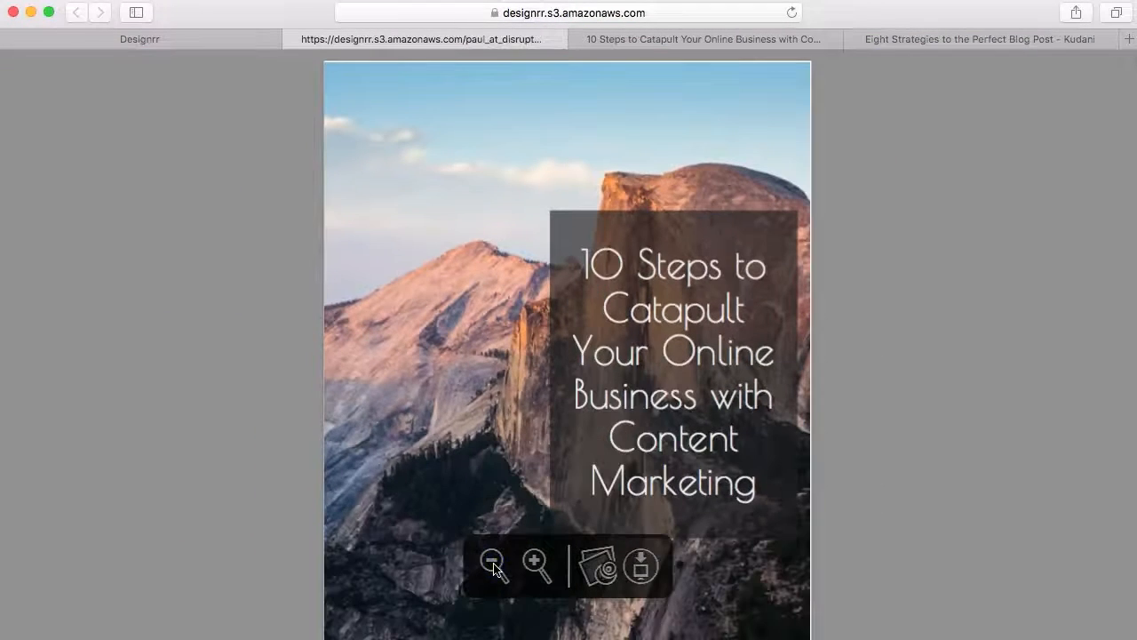
{"action": "scroll", "coordinate": [432, 409], "scroll_direction": "down", "scroll_amount": 10}
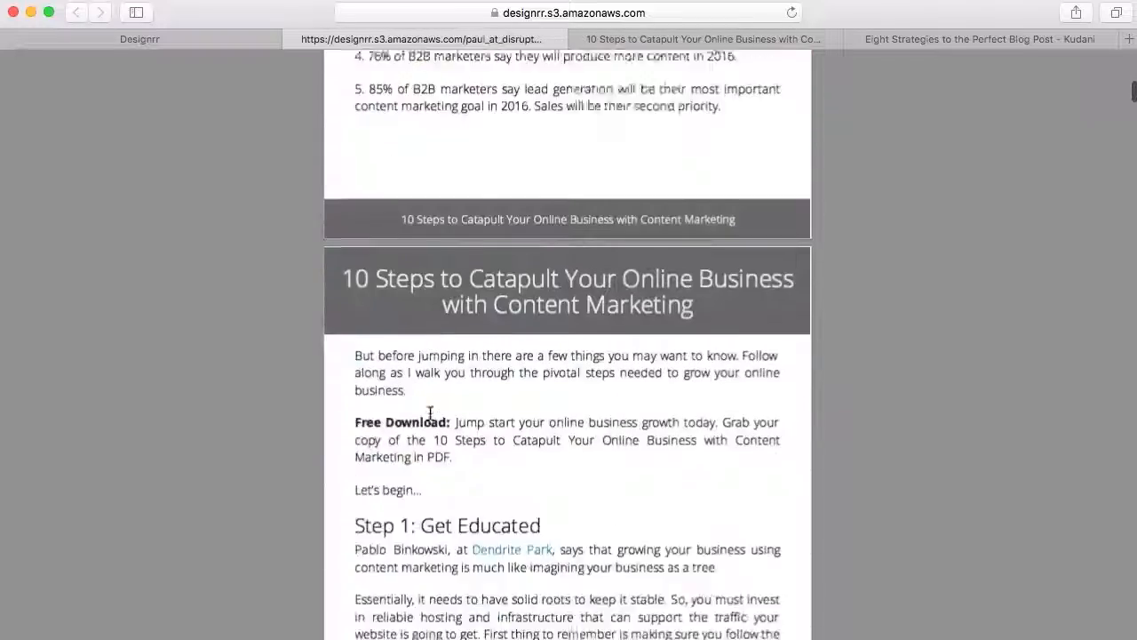
{"action": "scroll", "coordinate": [430, 414], "scroll_direction": "down", "scroll_amount": 3}
{"action": "left_click", "coordinate": [578, 355]}
{"action": "scroll", "coordinate": [579, 354], "scroll_direction": "up", "scroll_amount": 7}
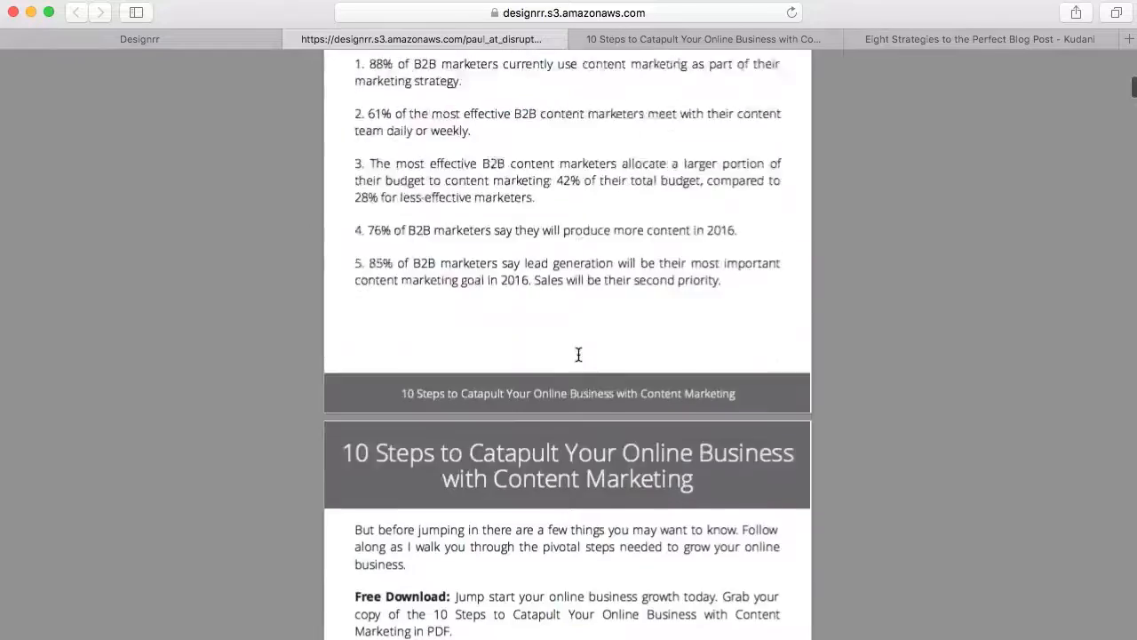
{"action": "scroll", "coordinate": [579, 355], "scroll_direction": "down", "scroll_amount": 6}
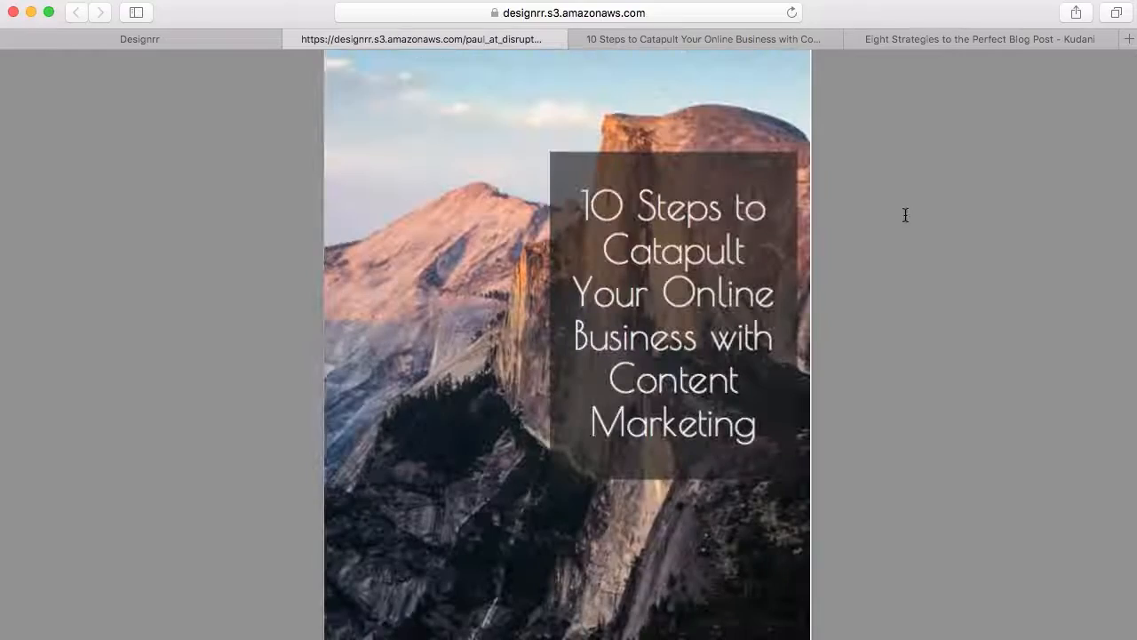